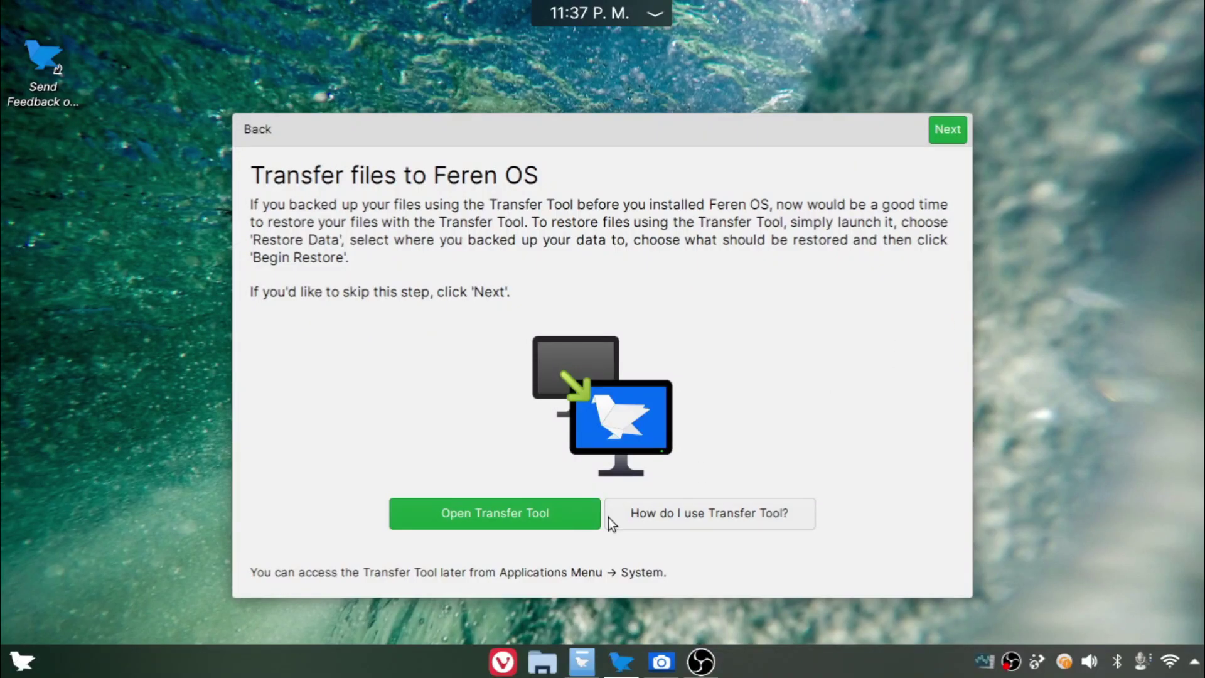
# Step: Skip the file transfer and restricted codecs pages, then set the desktop mode to Tablet Mode and continue the tour
pyautogui.click(940, 132)
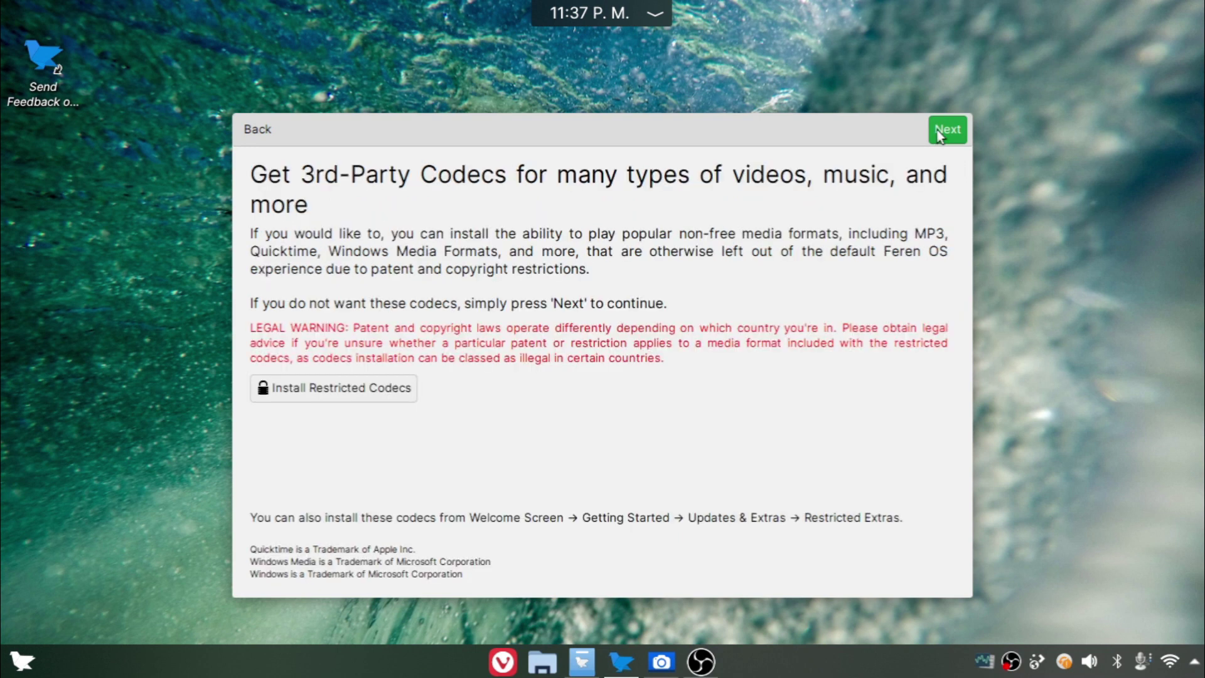
pyautogui.click(939, 133)
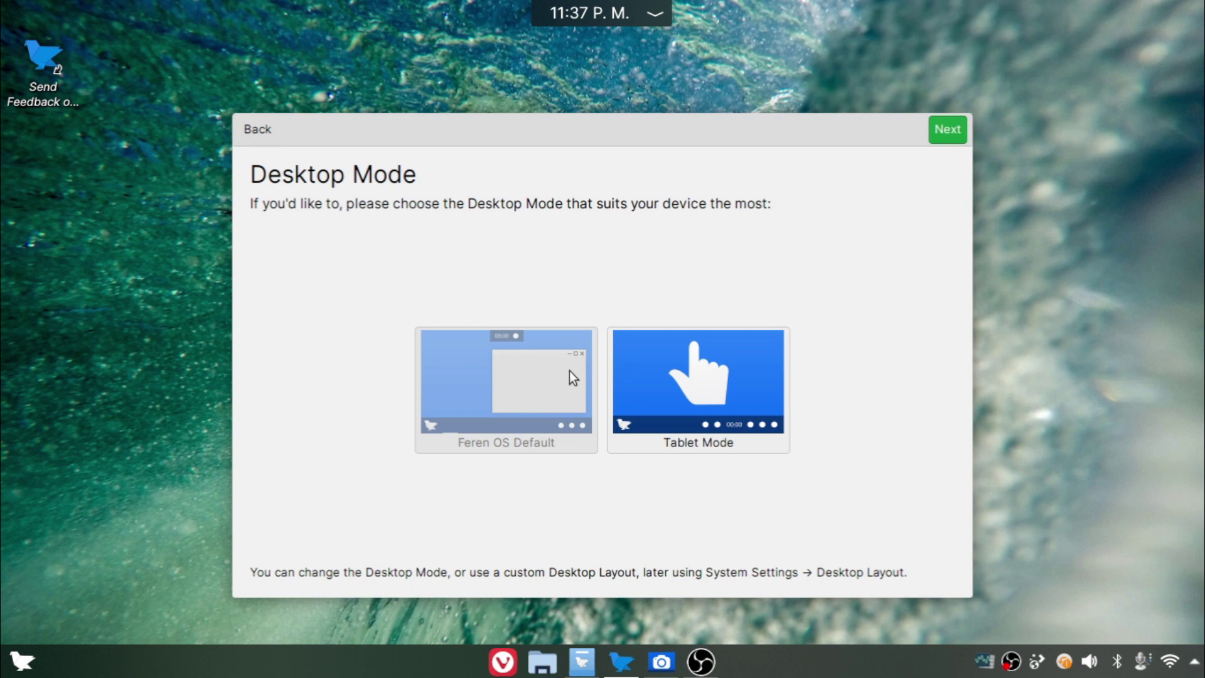
pyautogui.click(704, 371)
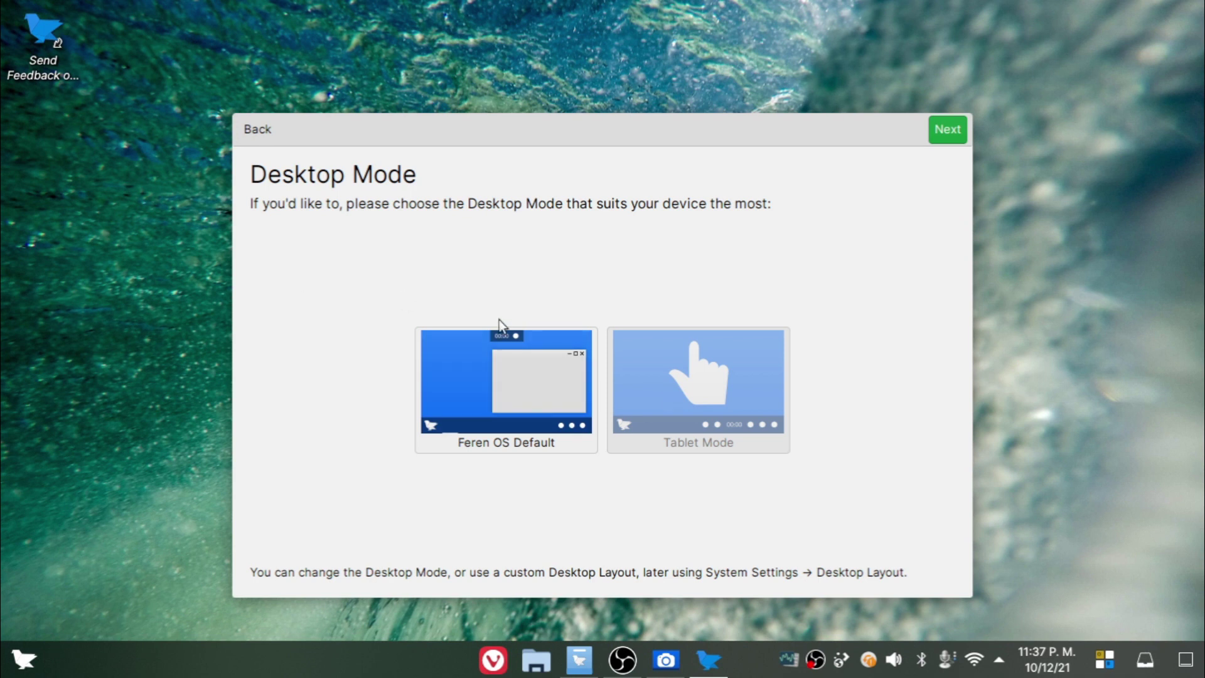
pyautogui.click(501, 384)
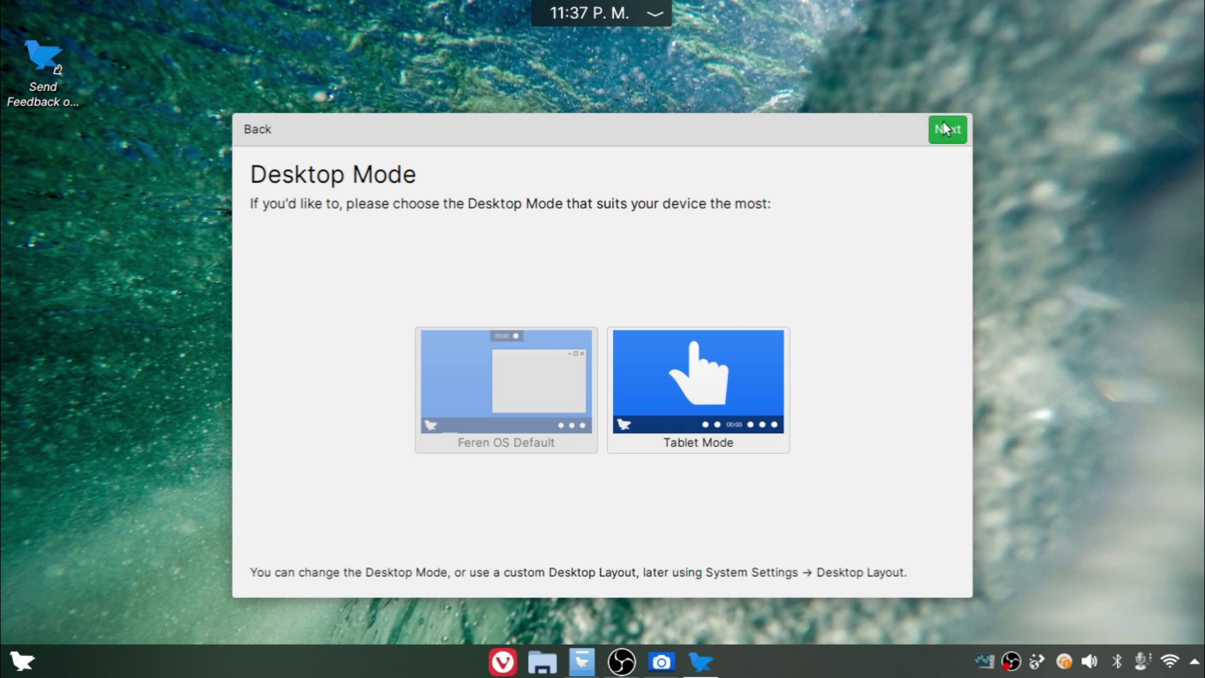
pyautogui.click(687, 429)
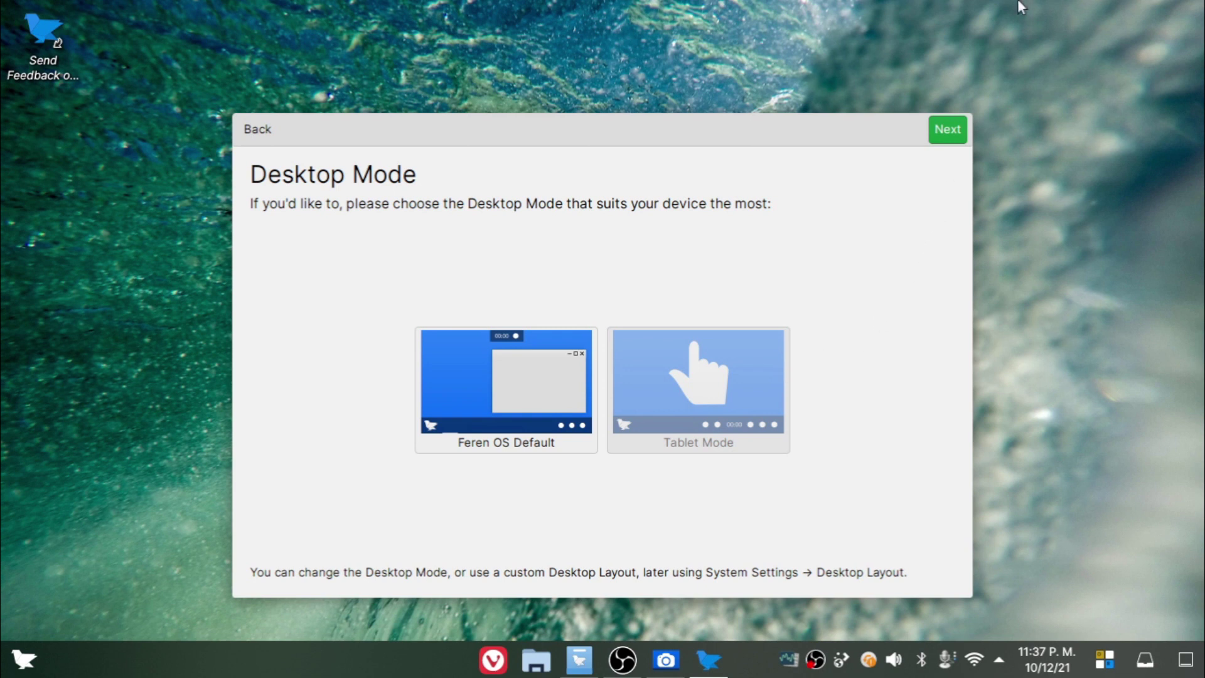
pyautogui.click(959, 140)
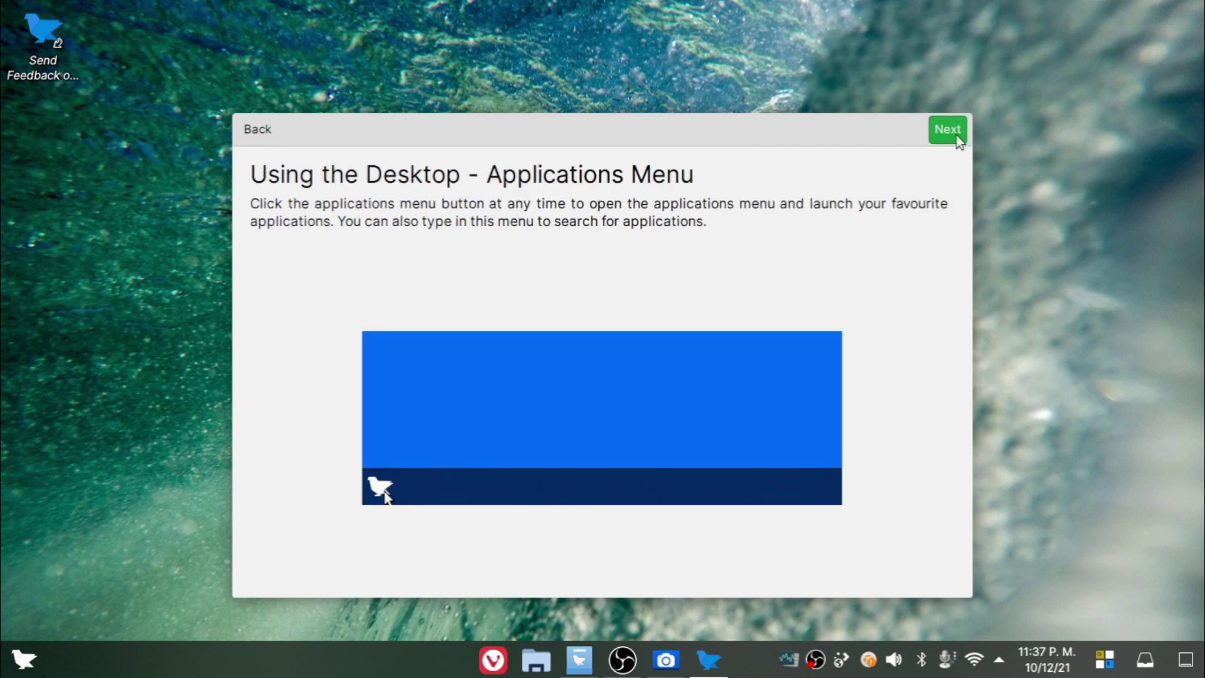
# Step: Go through the remaining desktop tour pages, keep the Default theme mode, and finish the tour
pyautogui.click(959, 140)
pyautogui.click(958, 139)
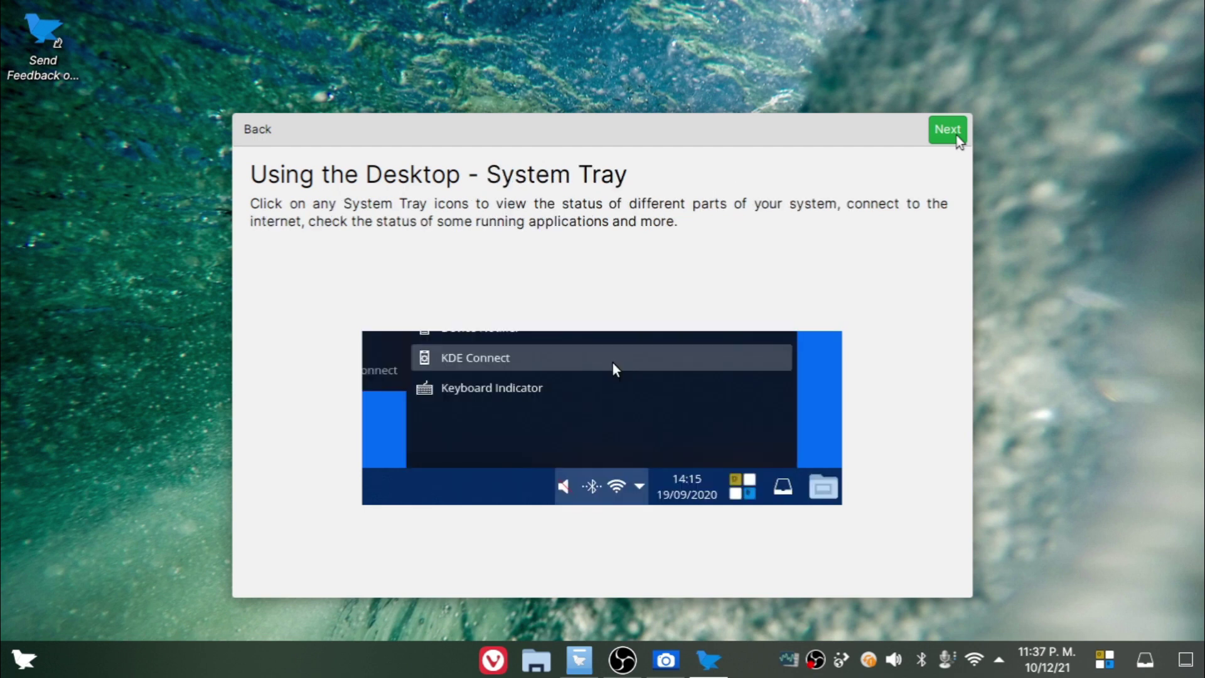
pyautogui.click(958, 139)
pyautogui.click(959, 139)
pyautogui.click(958, 140)
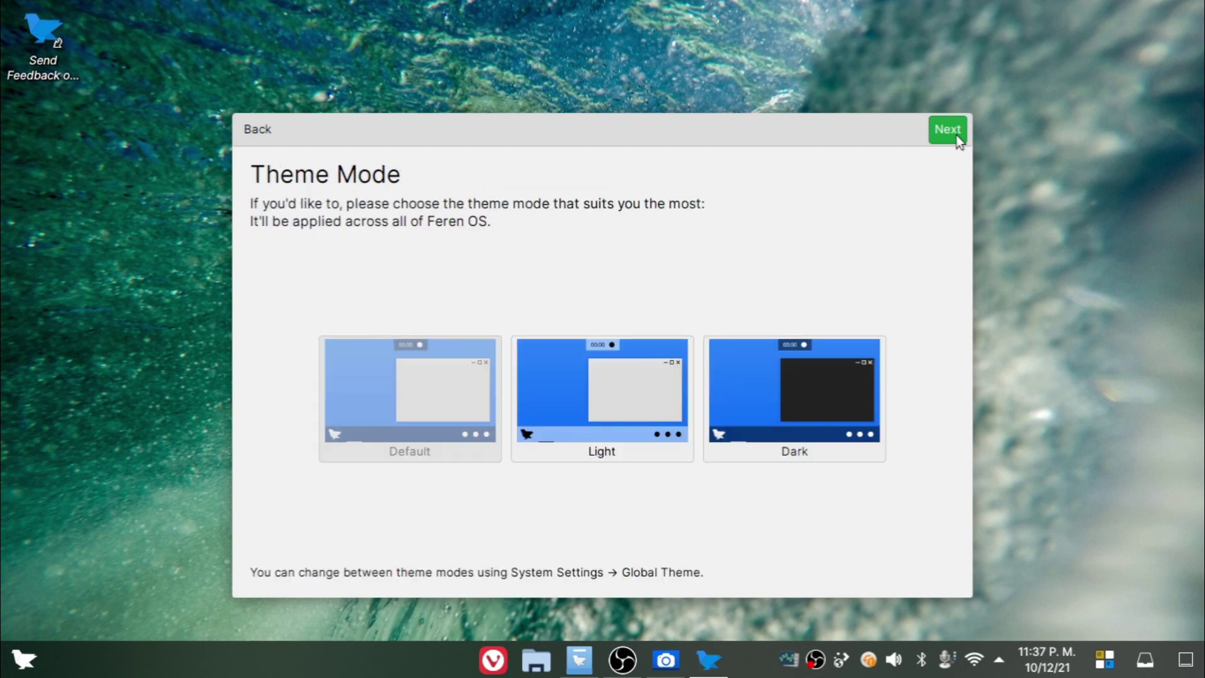
pyautogui.click(958, 139)
pyautogui.click(958, 139)
pyautogui.click(959, 139)
pyautogui.click(958, 139)
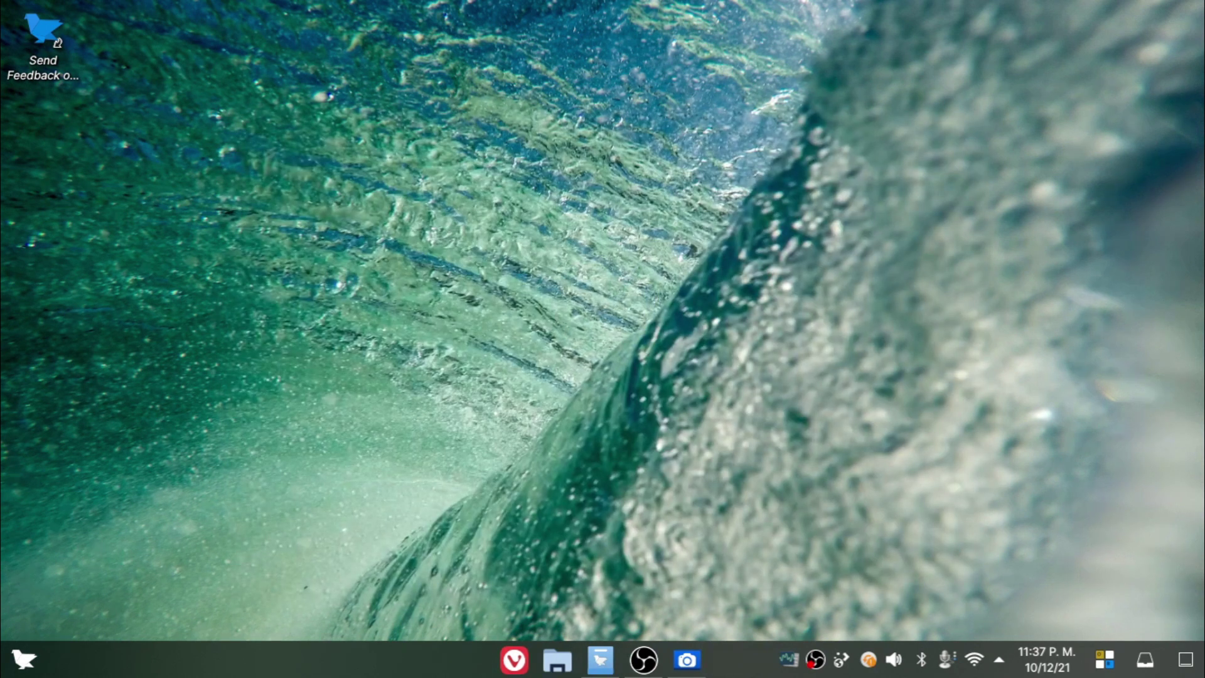
# Step: Browse the full list of installed applications and launch the Konsole terminal
pyautogui.click(24, 658)
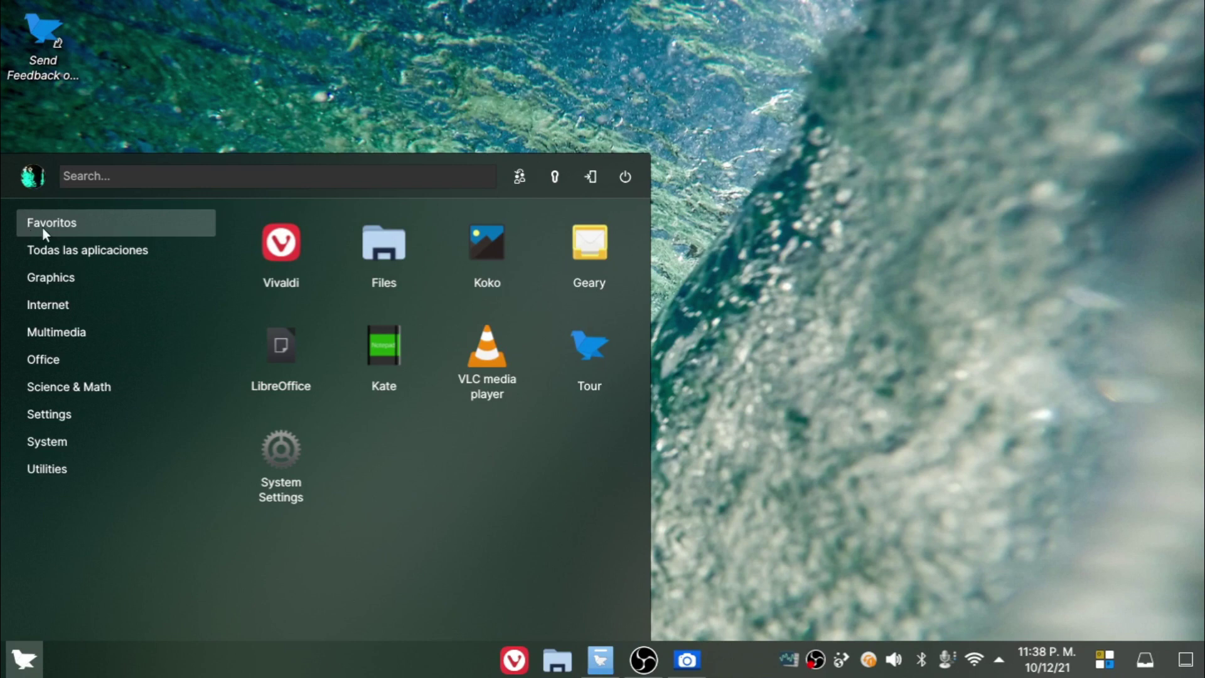
pyautogui.moveTo(94, 276)
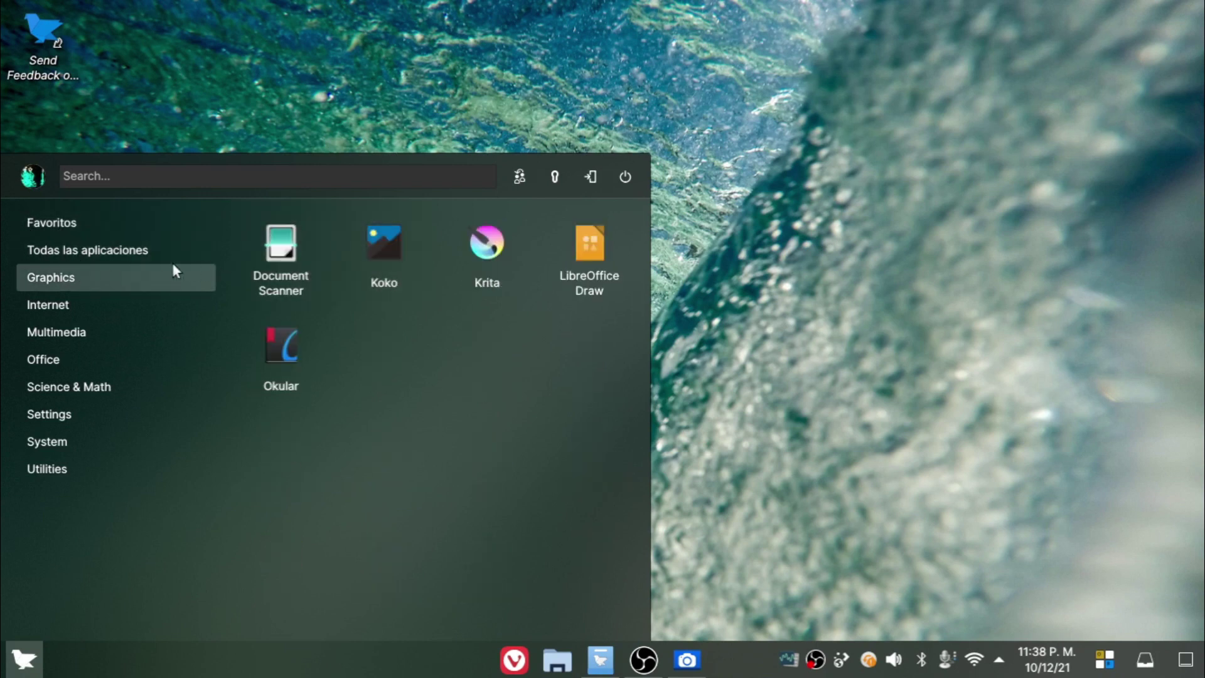
pyautogui.moveTo(107, 255)
pyautogui.scroll(-5, 397, 319)
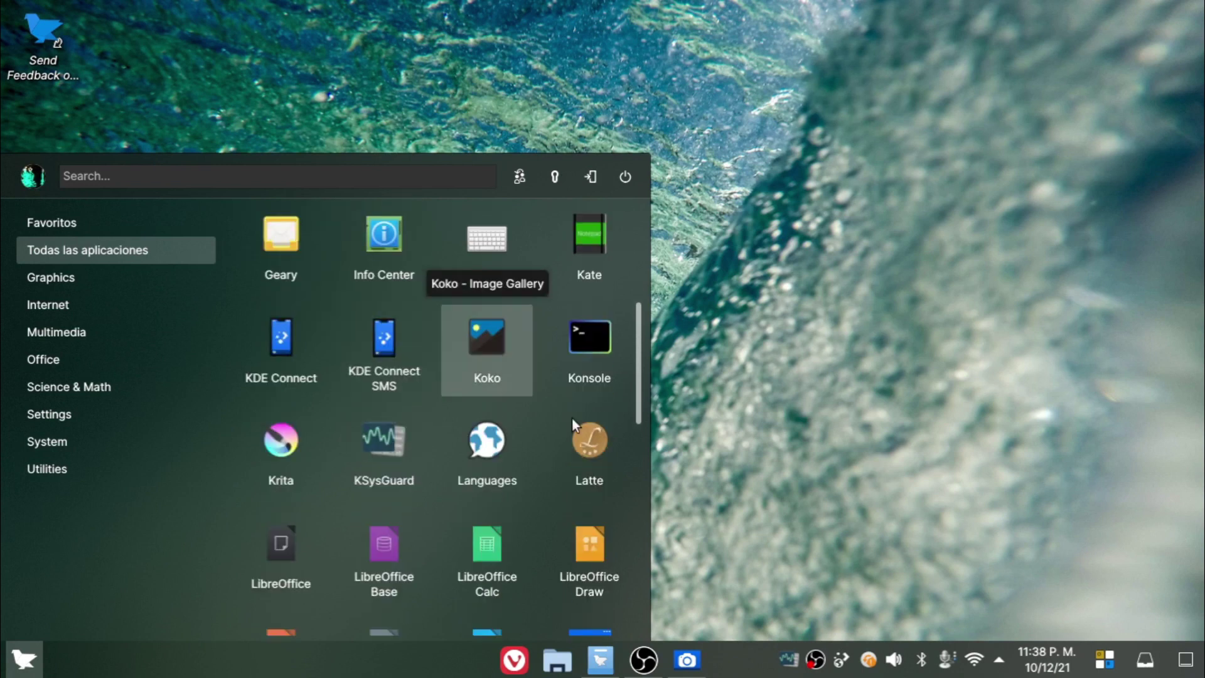
pyautogui.scroll(2, 487, 448)
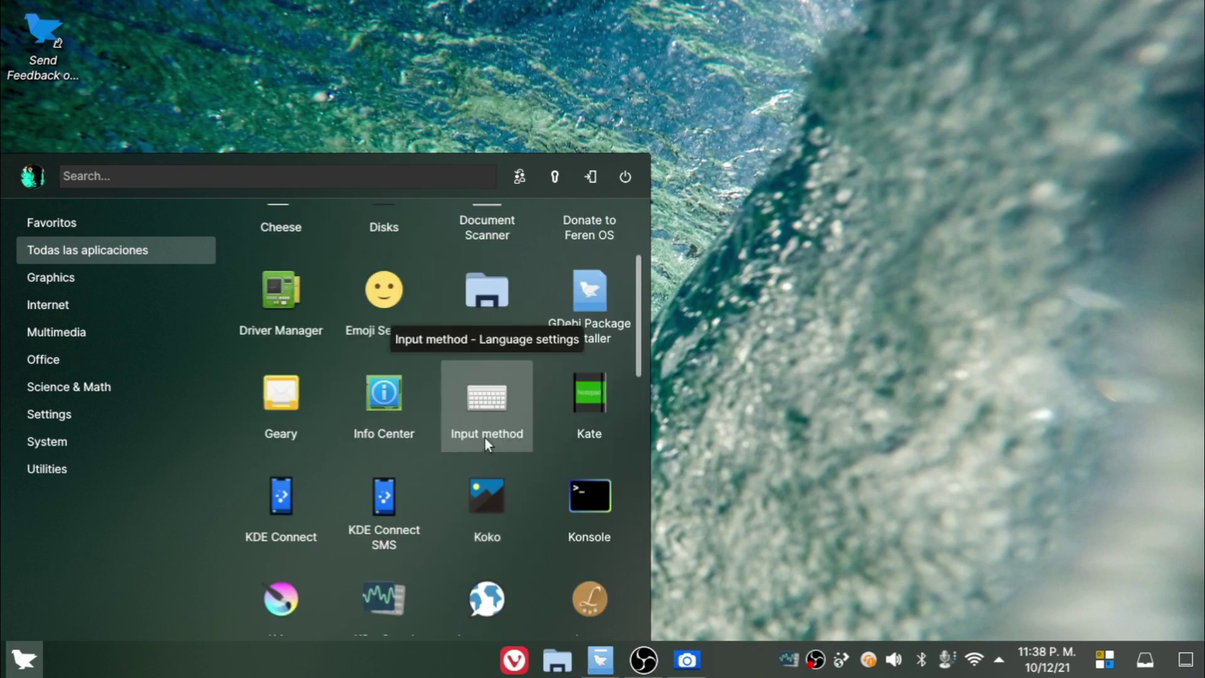
pyautogui.scroll(2, 484, 438)
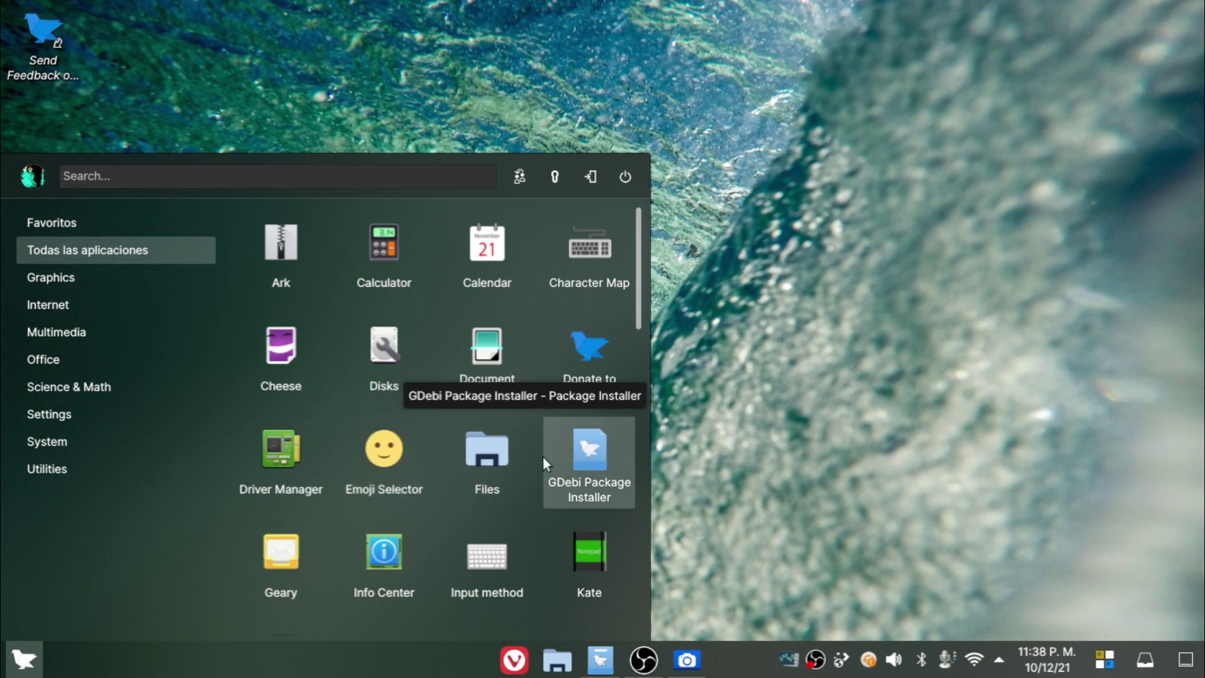
pyautogui.scroll(-1, 560, 485)
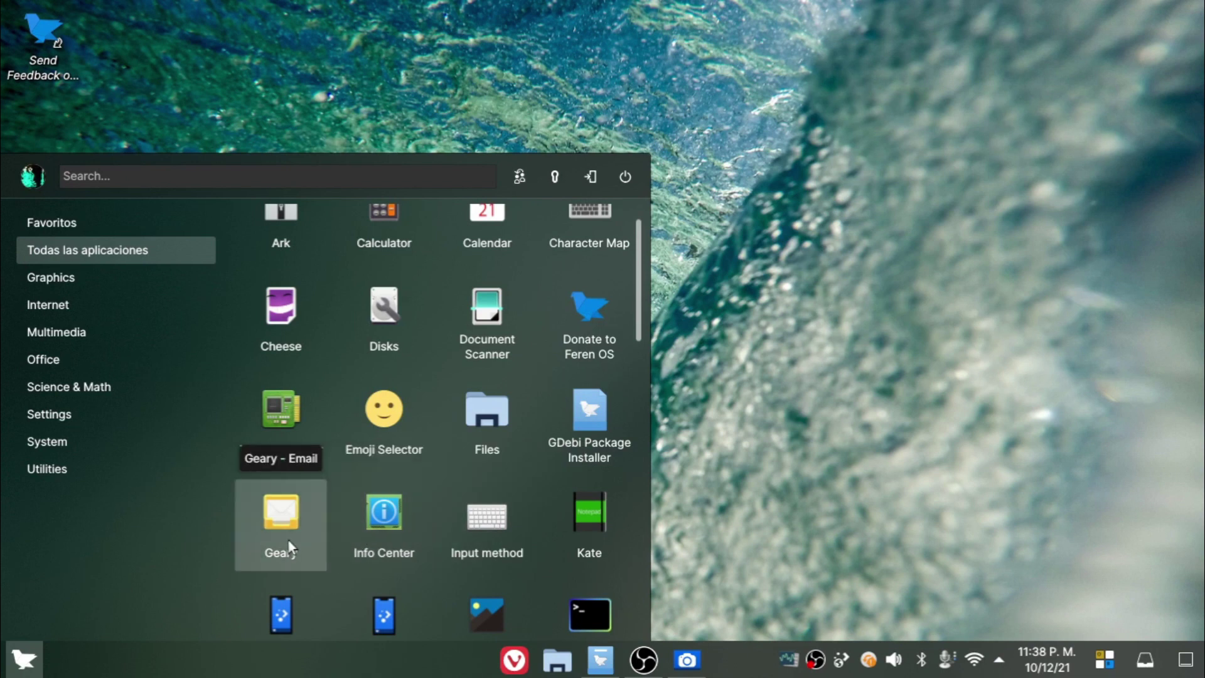
pyautogui.scroll(-1, 270, 571)
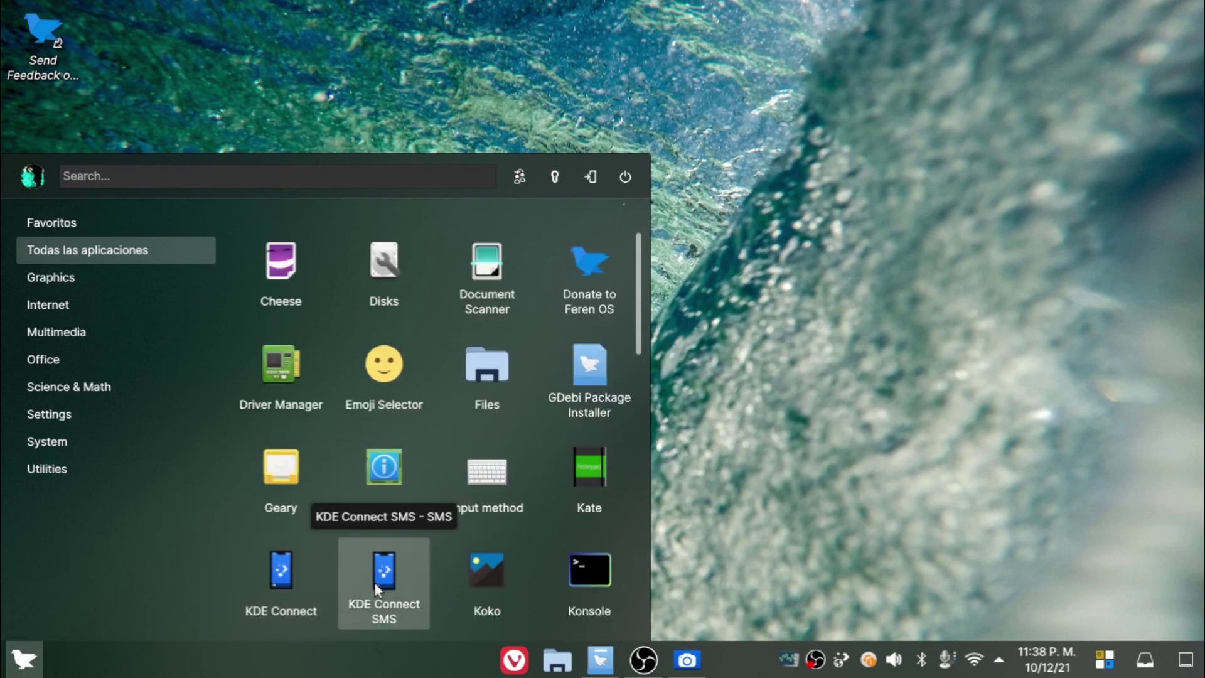
pyautogui.scroll(-1, 500, 580)
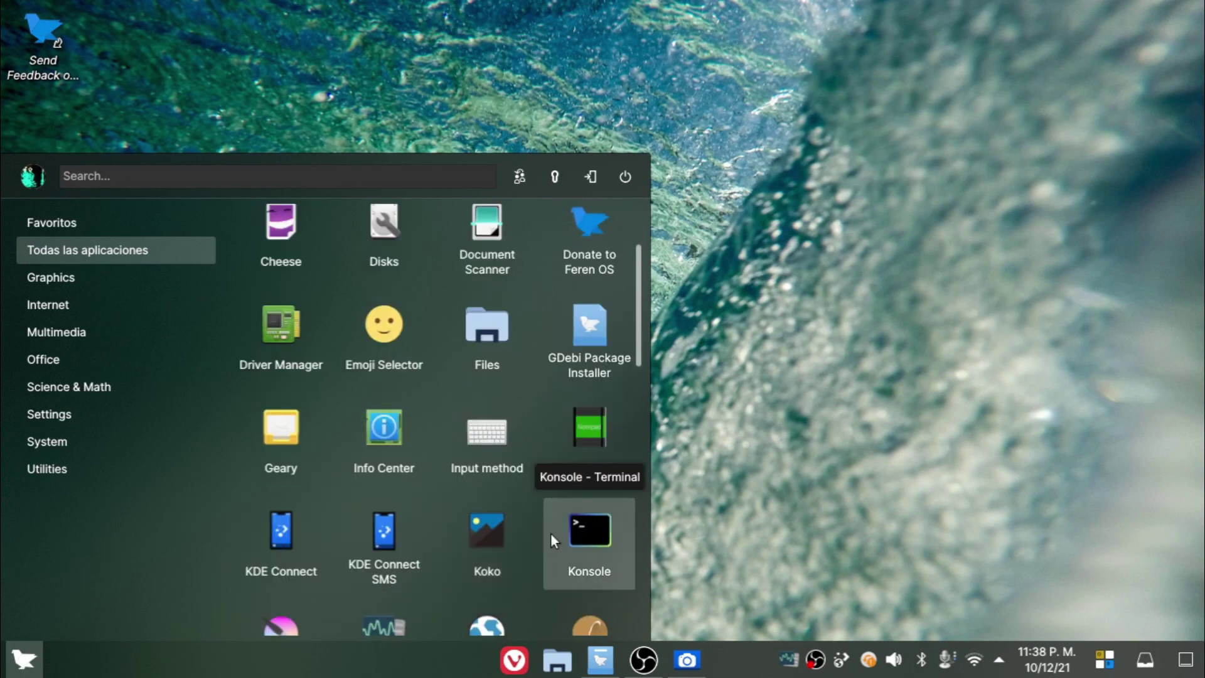
pyautogui.scroll(-1, 551, 533)
pyautogui.click(600, 495)
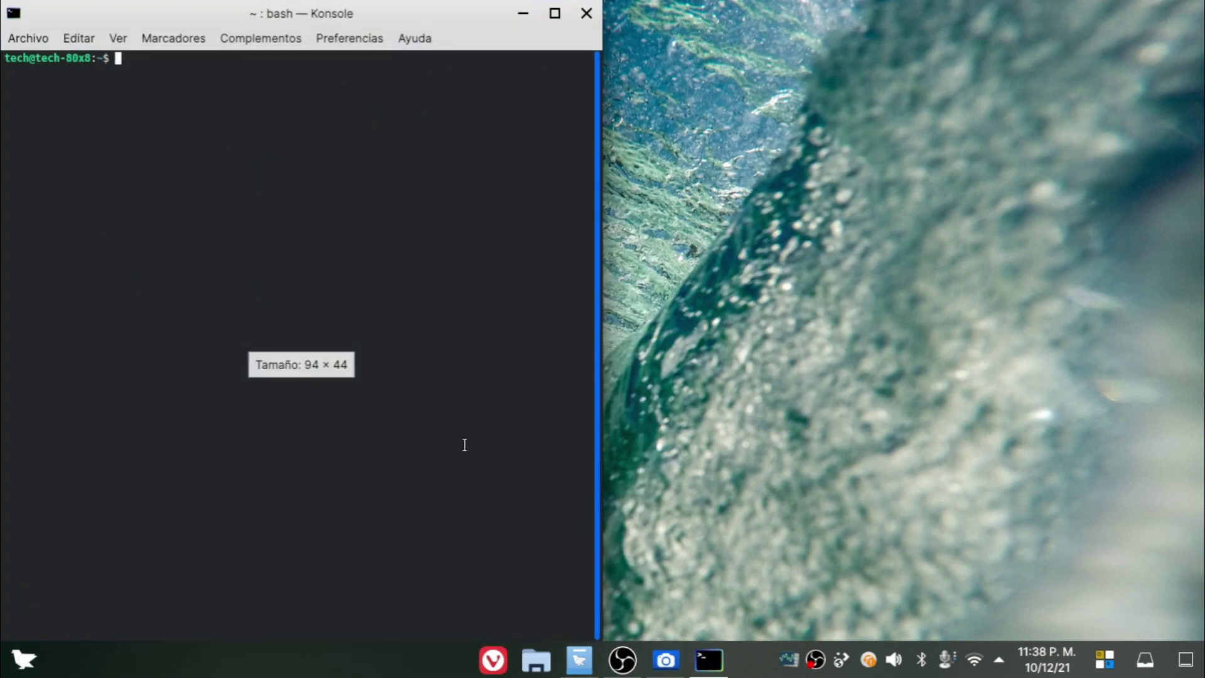
# Step: Minimize the terminal window to return to the empty desktop
pyautogui.click(433, 31)
pyautogui.click(441, 25)
pyautogui.click(204, 40)
pyautogui.click(208, 41)
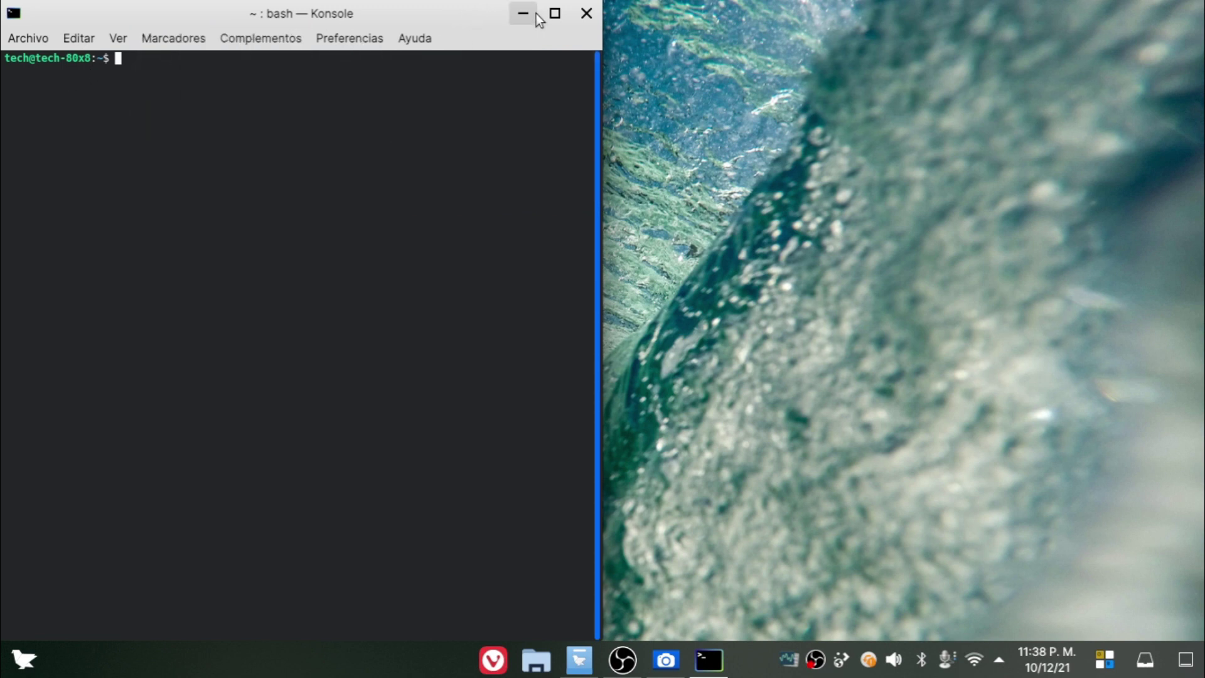
pyautogui.moveTo(534, 15); pyautogui.dragTo(533, 39)
pyautogui.click(543, 77)
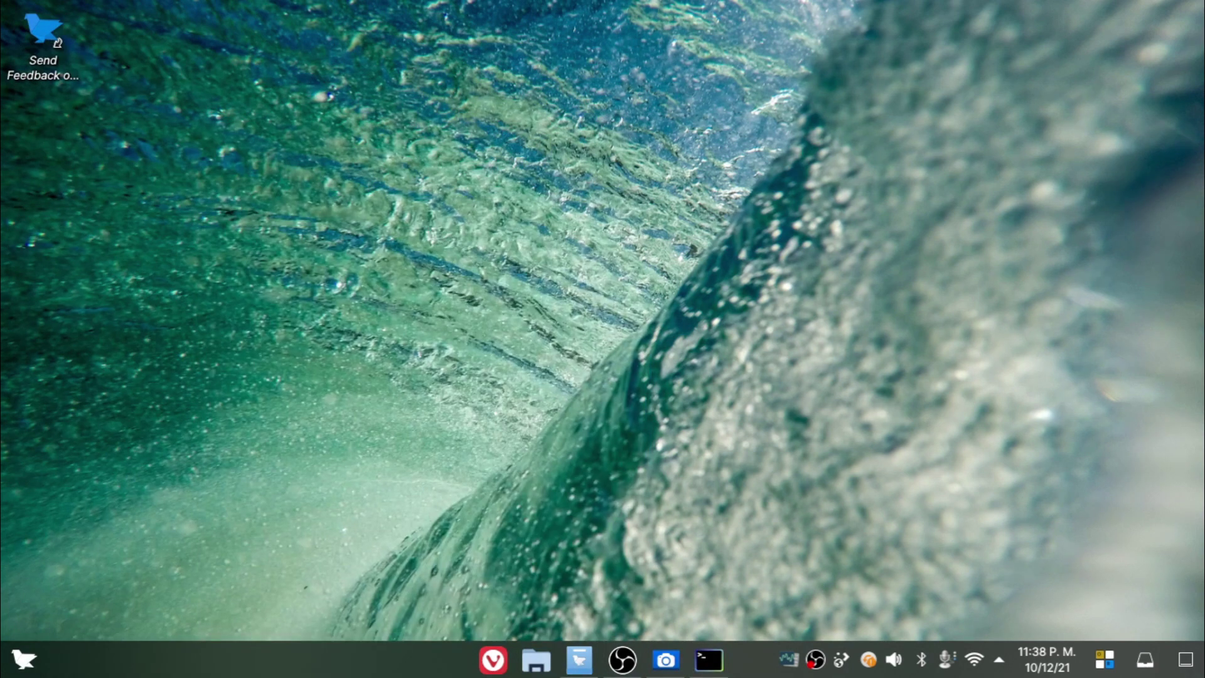
# Step: Browse further through the full list of installed applications and launch LibreOffice Calc
pyautogui.click(5, 669)
pyautogui.moveTo(44, 245)
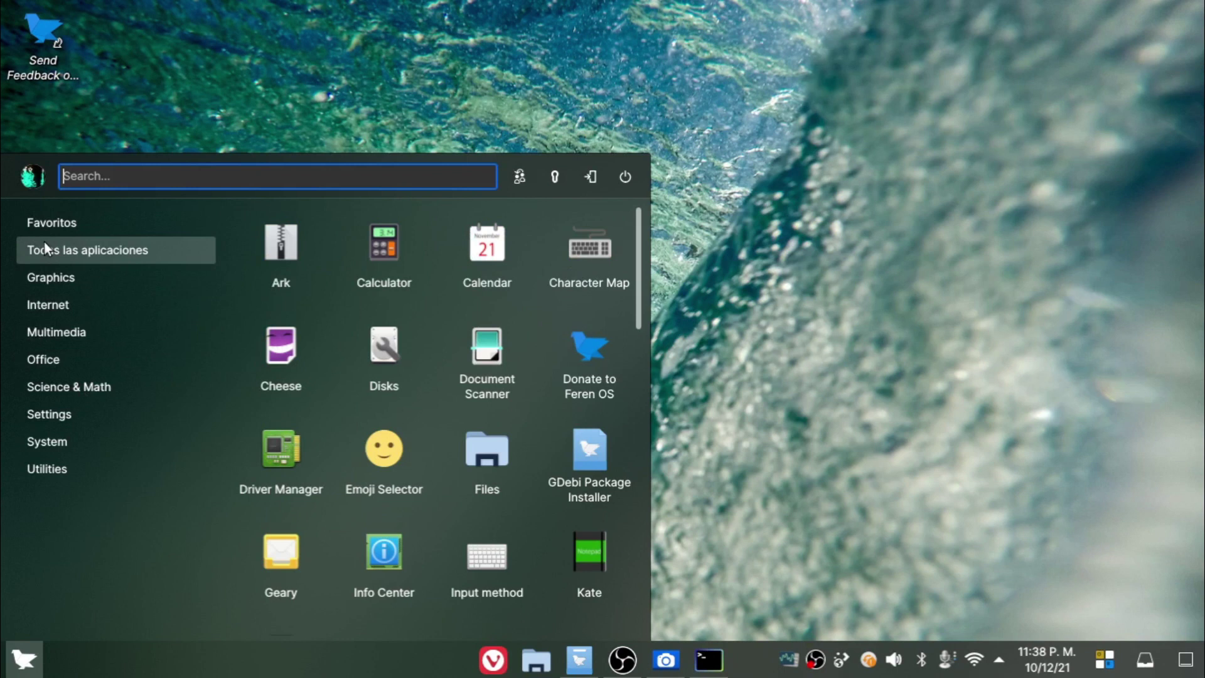
pyautogui.scroll(-2, 611, 556)
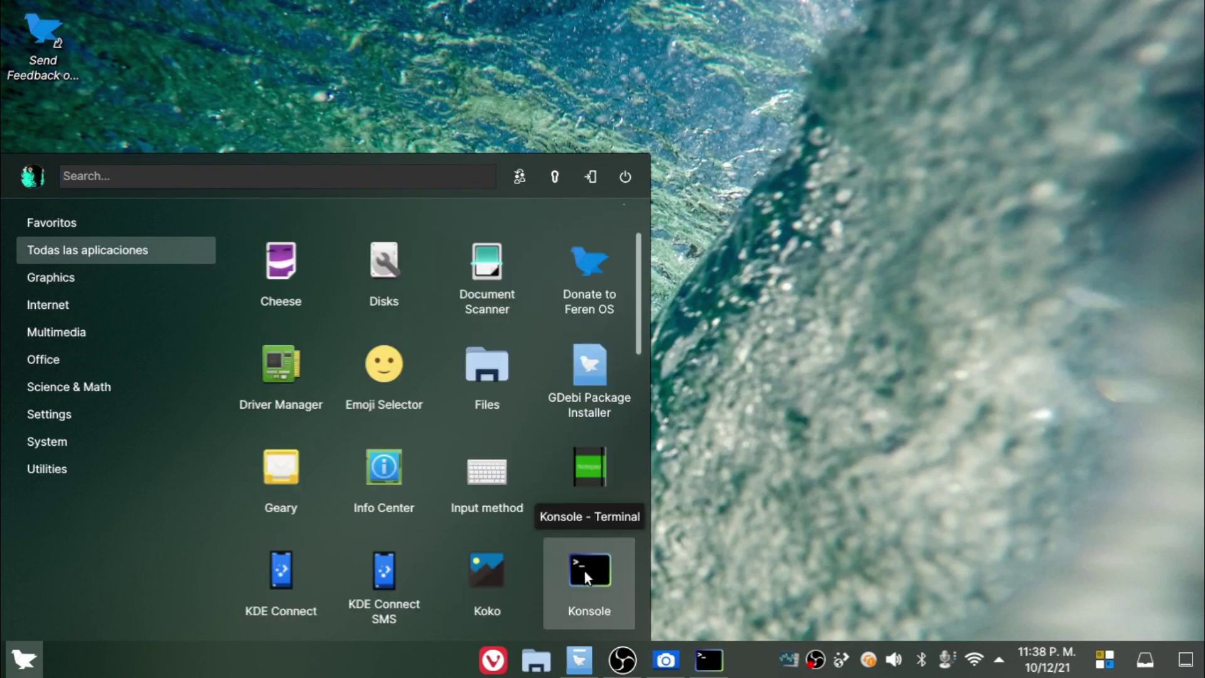
pyautogui.scroll(-1, 605, 555)
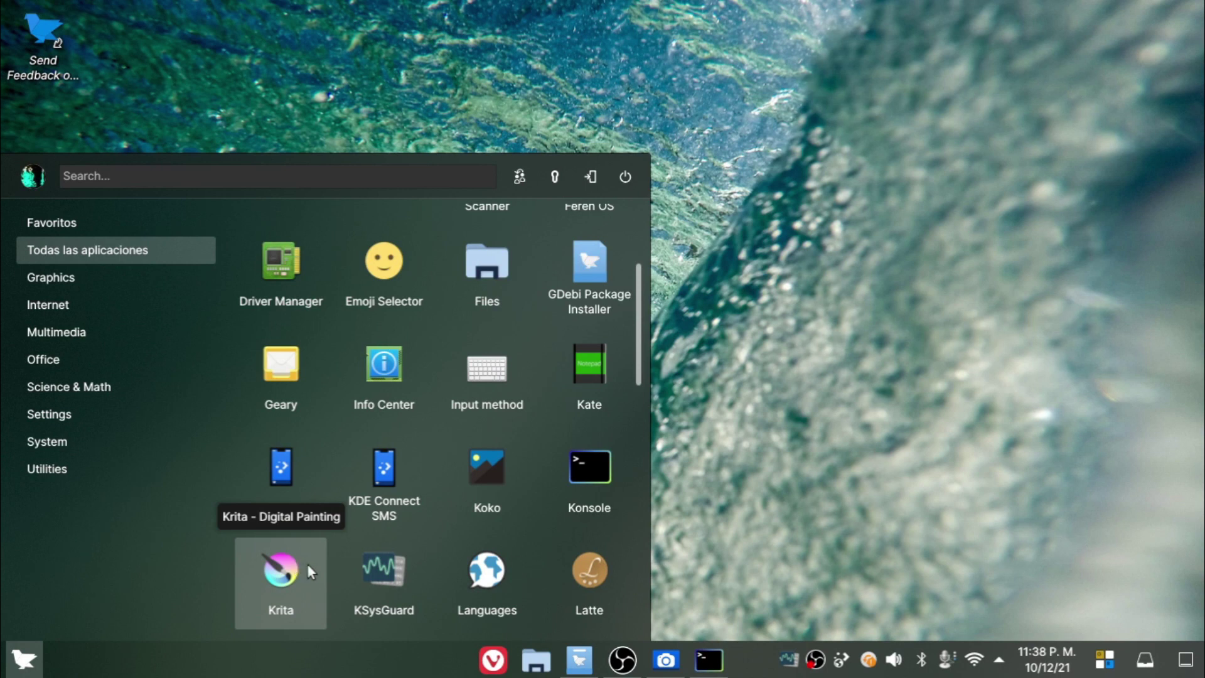
pyautogui.scroll(-1, 409, 569)
pyautogui.scroll(-2, 511, 518)
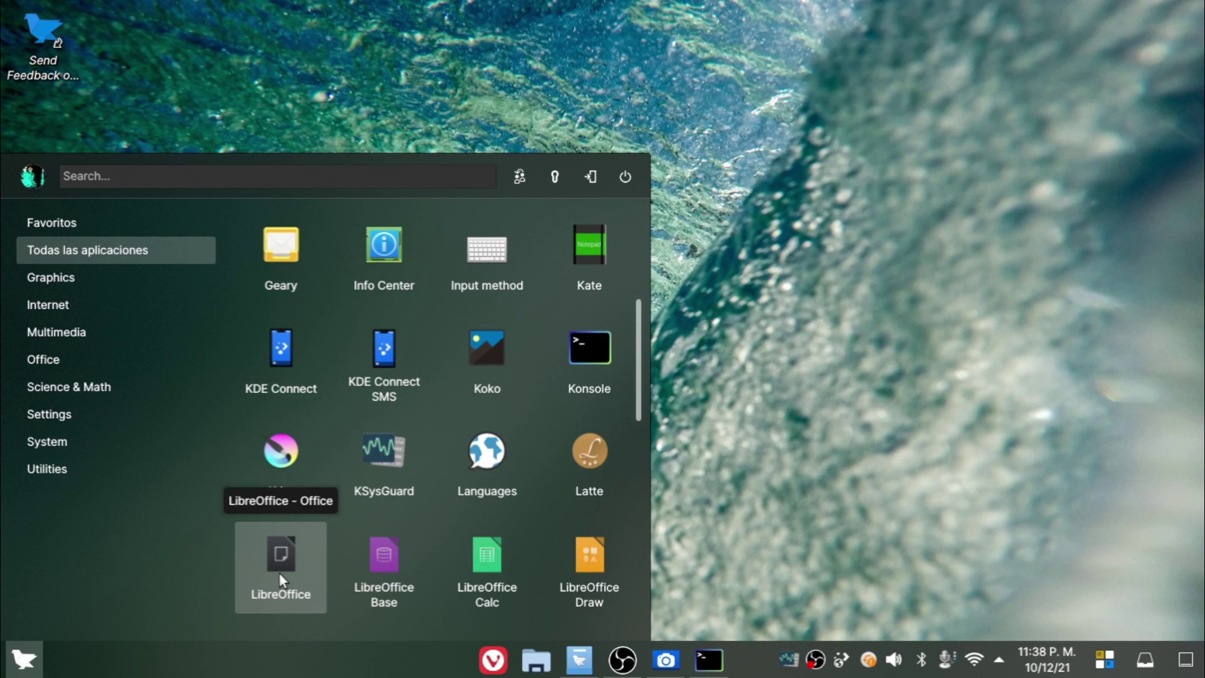
pyautogui.scroll(-3, 309, 562)
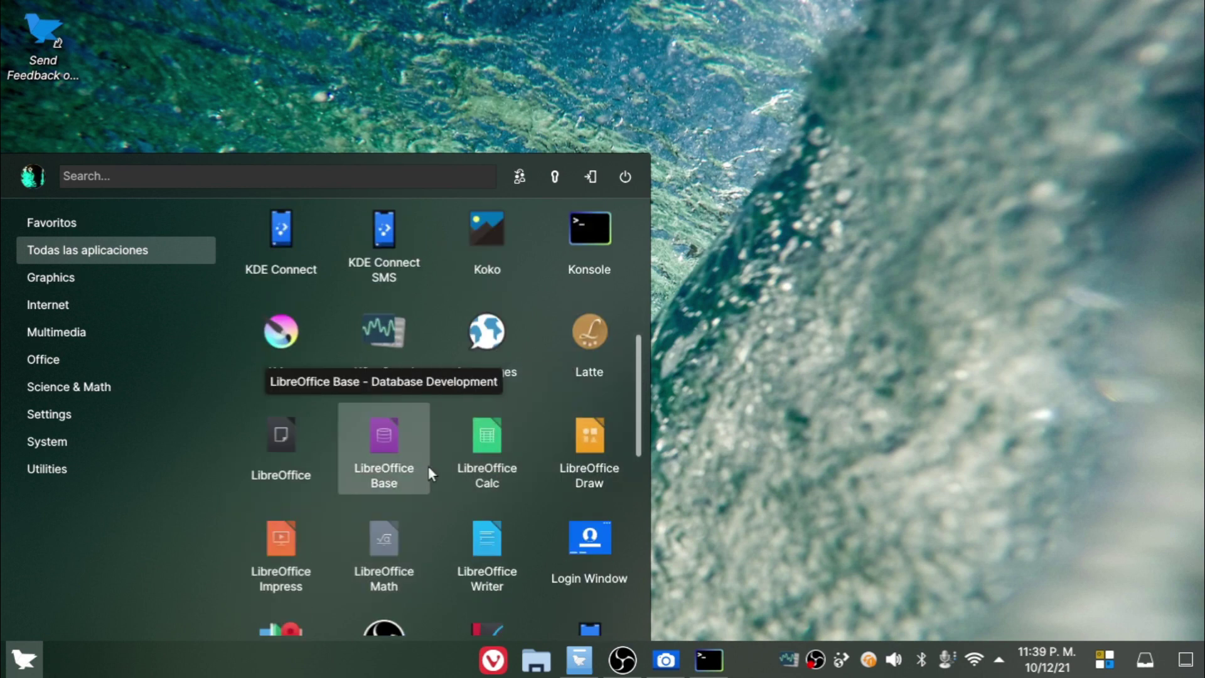
pyautogui.click(482, 448)
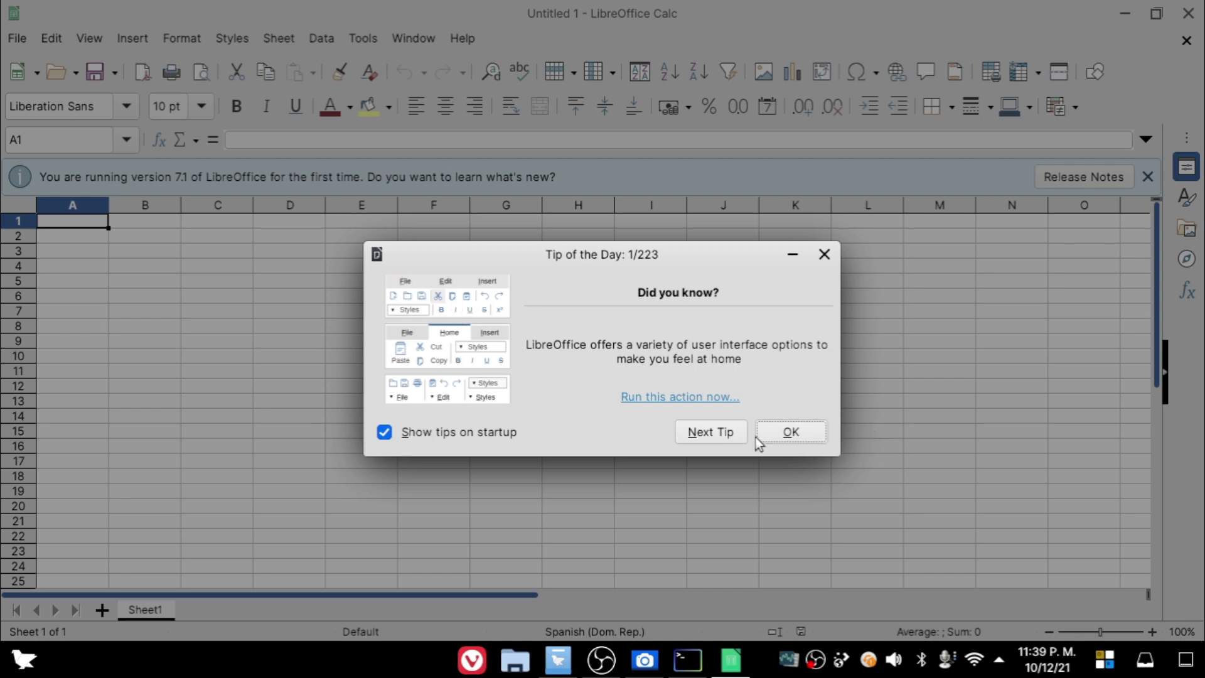
# Step: Dismiss the Tip of the Day and enter the text "sys" in cell D10 and "ss" in F2
pyautogui.click(792, 431)
pyautogui.click(231, 405)
pyautogui.click(307, 331)
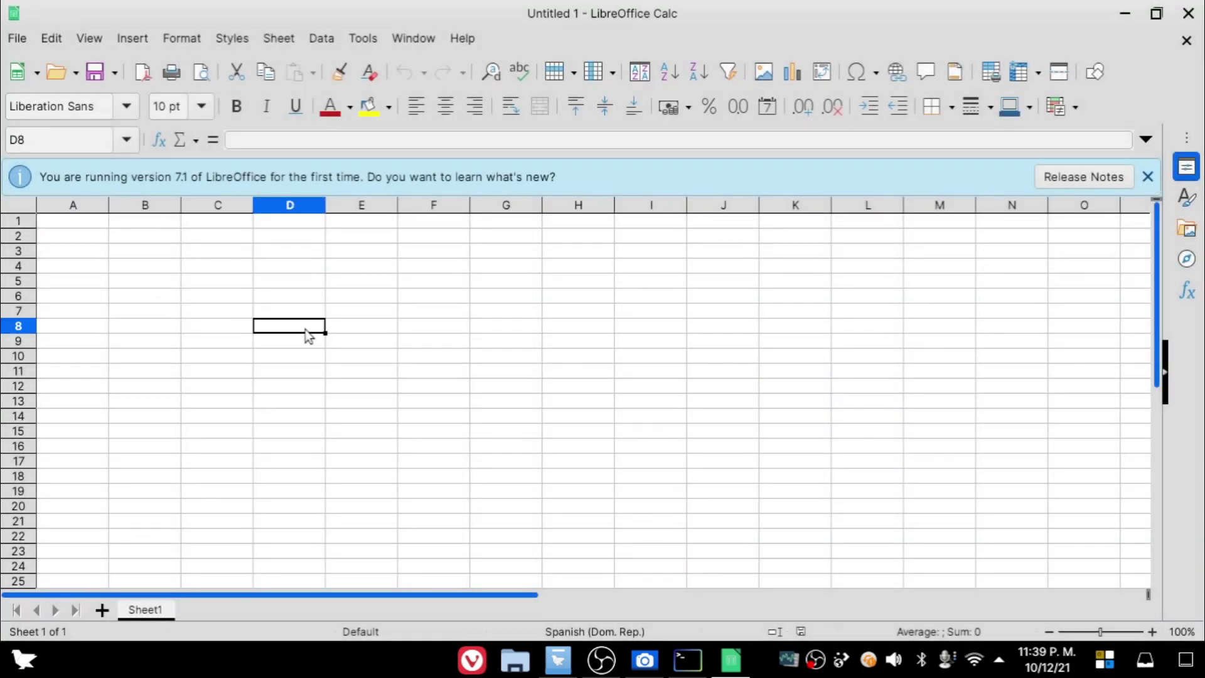
pyautogui.click(269, 358)
pyautogui.write('sys')
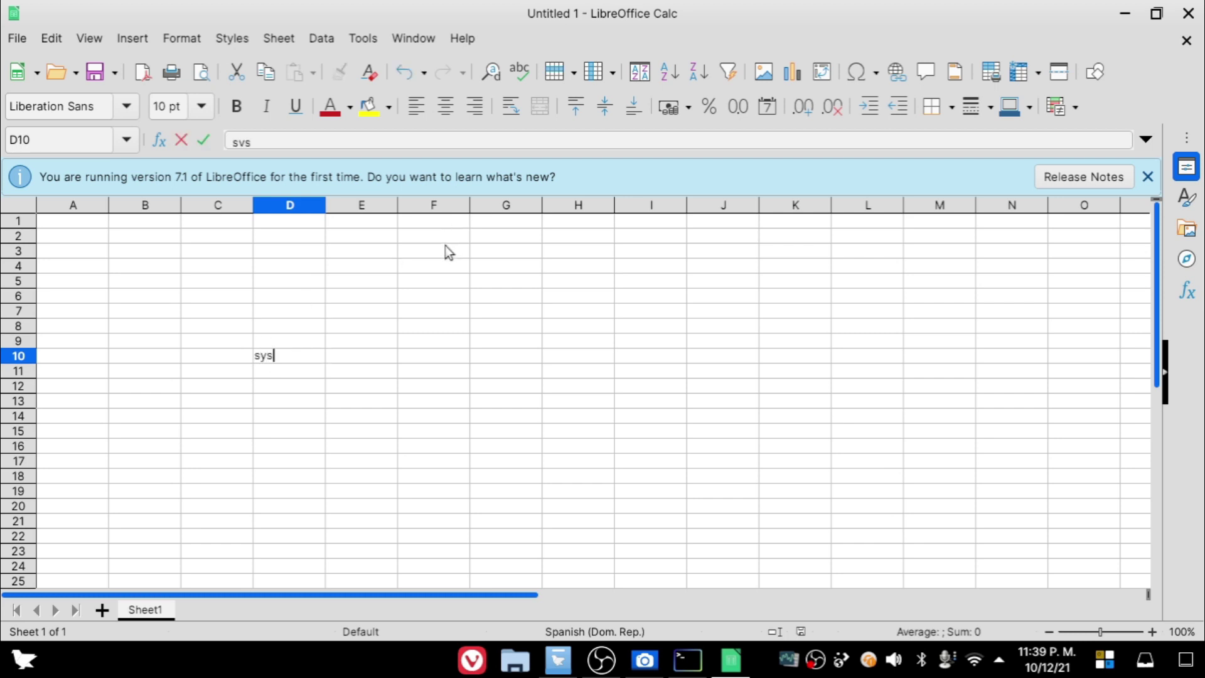
pyautogui.click(444, 236)
pyautogui.write('ss')
# Step: Enter the formula +D10+F2 in cell F8 to add the two text cells
pyautogui.click(431, 327)
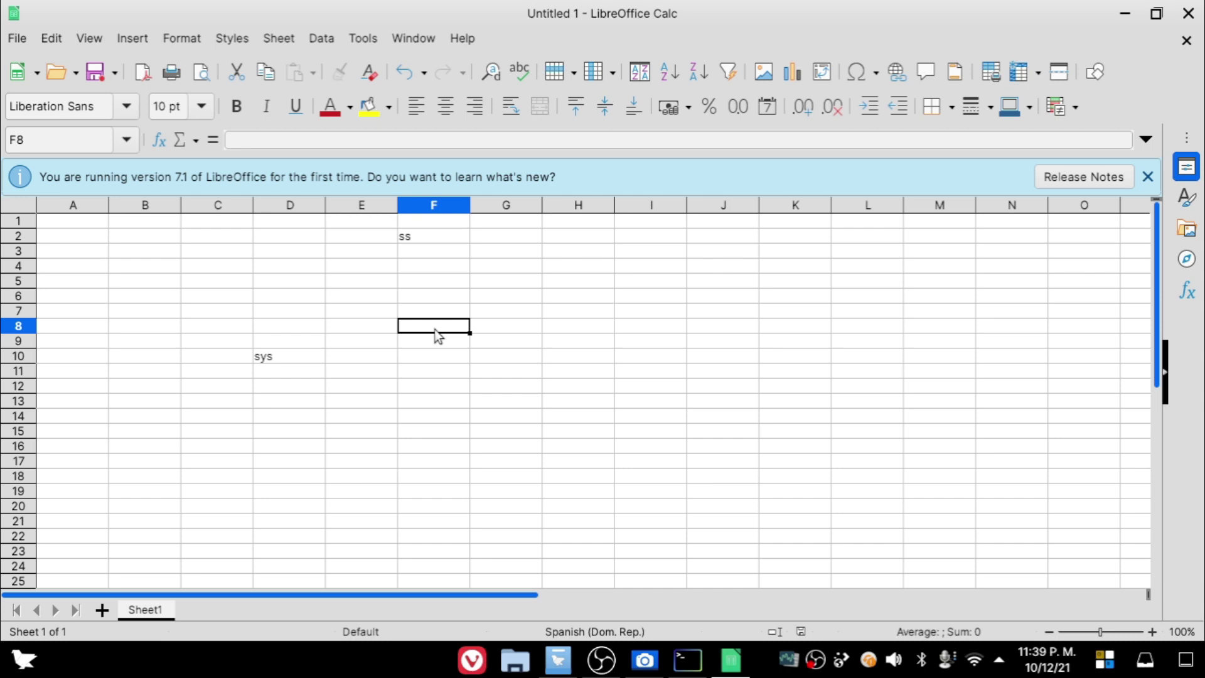
pyautogui.write('+')
pyautogui.click(312, 362)
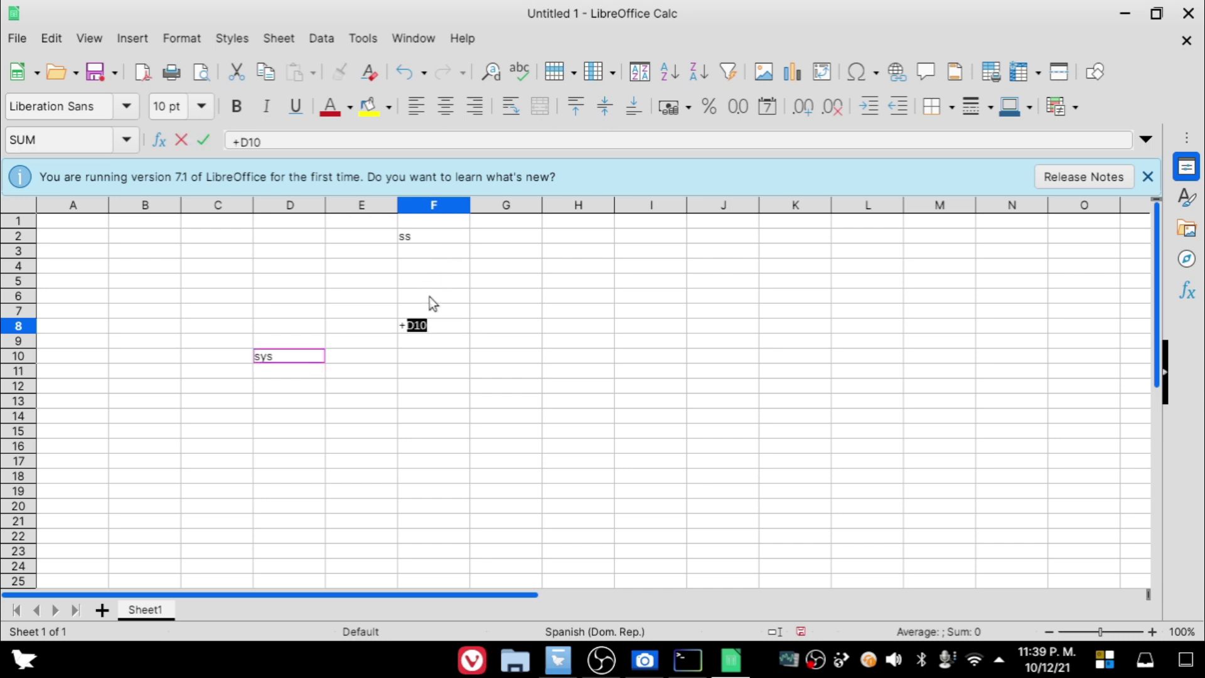
pyautogui.click(431, 240)
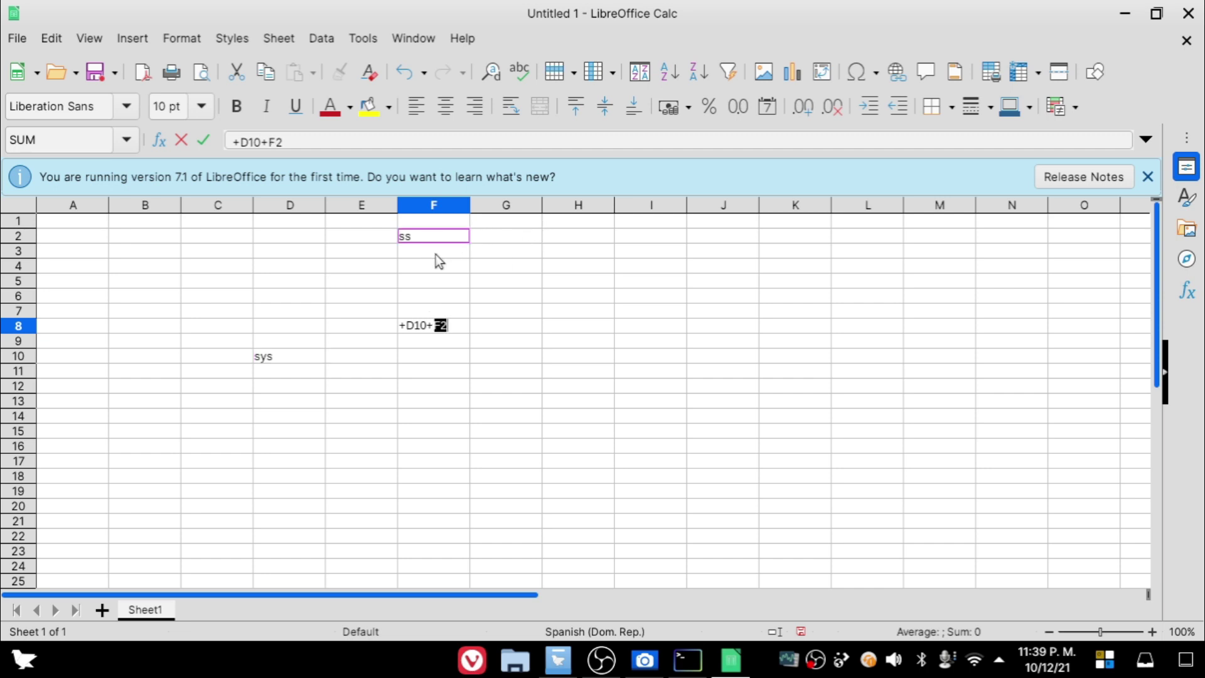
pyautogui.press('Return')
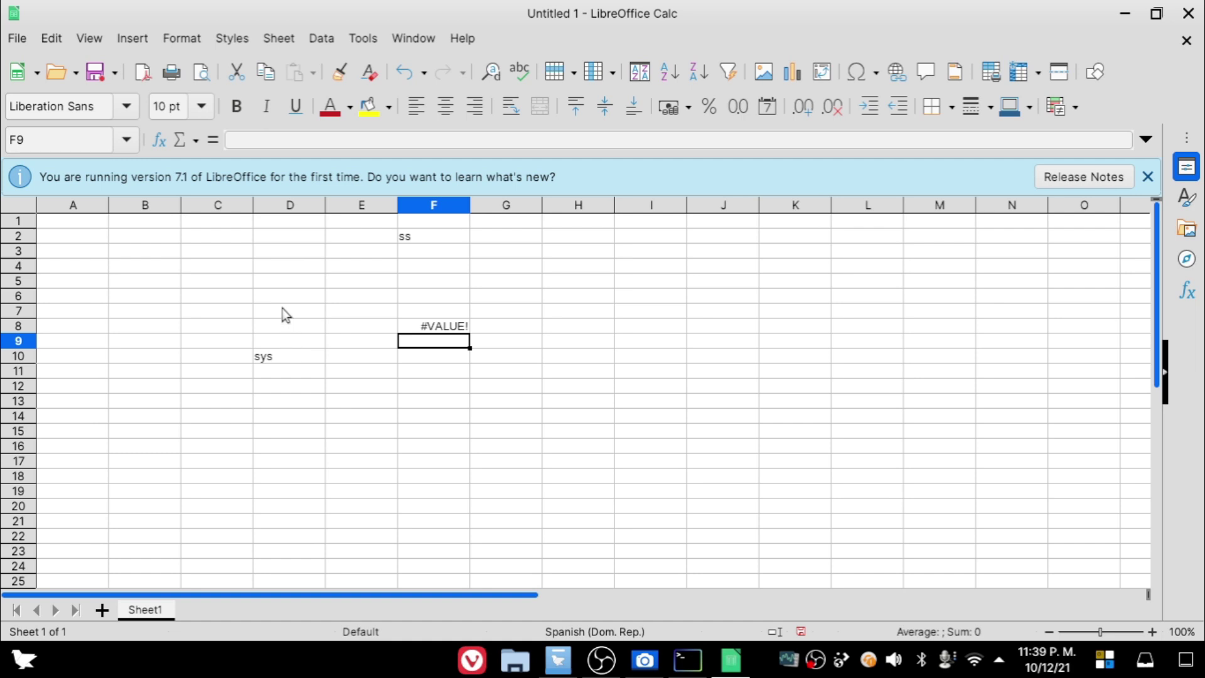
# Step: Enter the number 5 in cell D6 and 8 in G3, and select cell H8
pyautogui.click(283, 295)
pyautogui.write('sys')
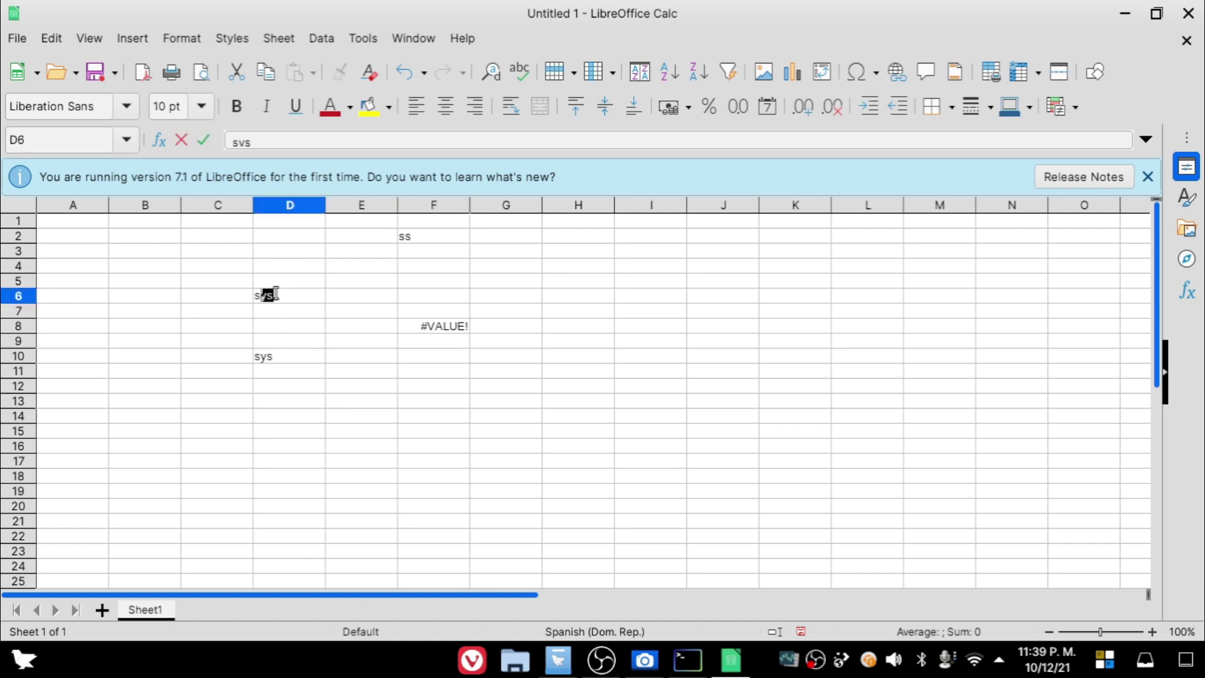
pyautogui.hotkey('shift', 'Home')
pyautogui.press('BackSpace')
pyautogui.write('5')
pyautogui.click(474, 251)
pyautogui.write('8')
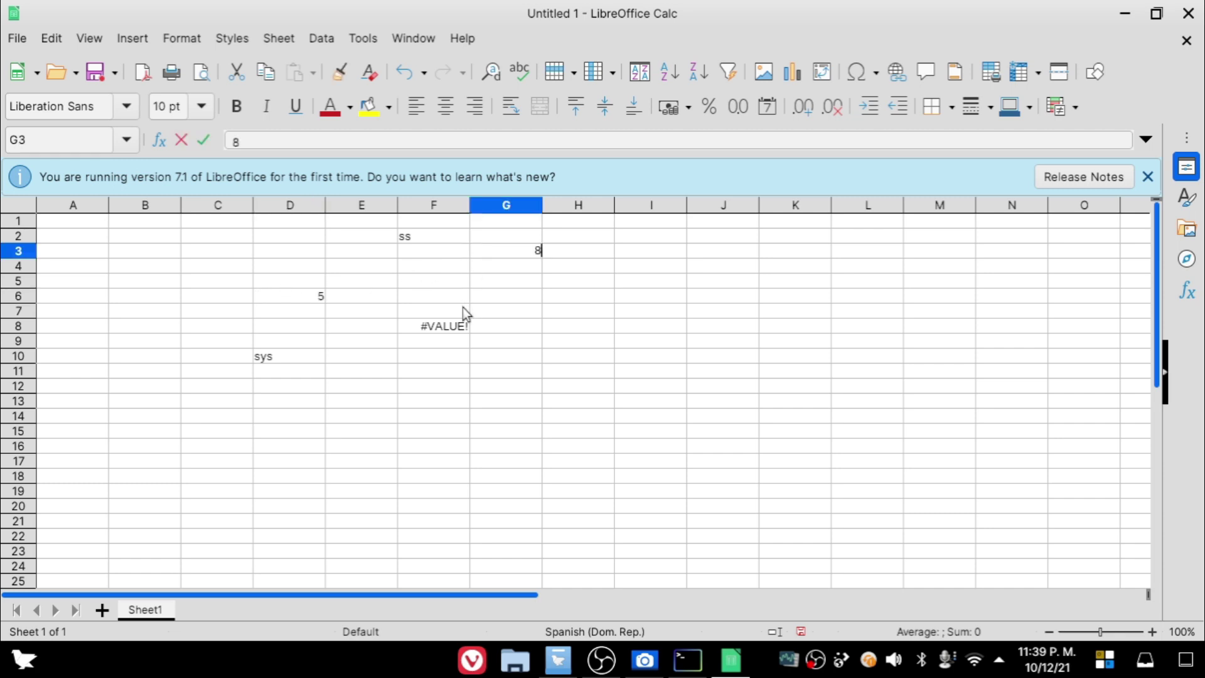
pyautogui.click(589, 325)
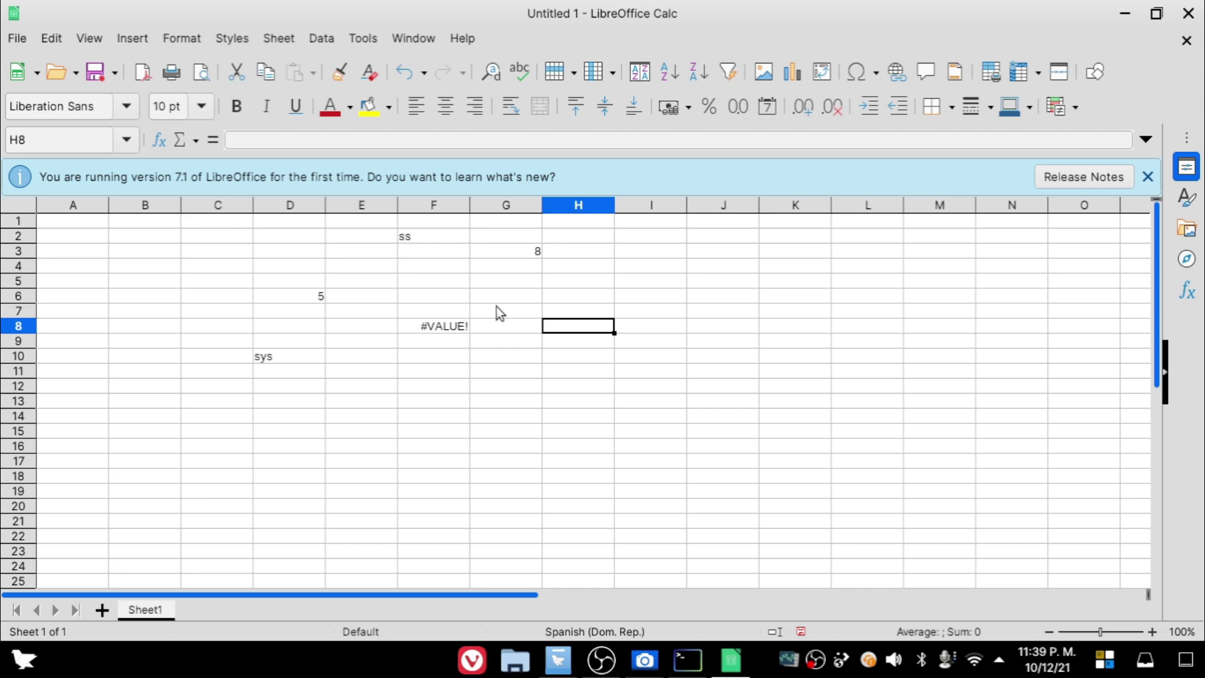
# Step: Enter the formula +D6+G2 in cell H8 and reselect that cell to show its formula
pyautogui.click(315, 305)
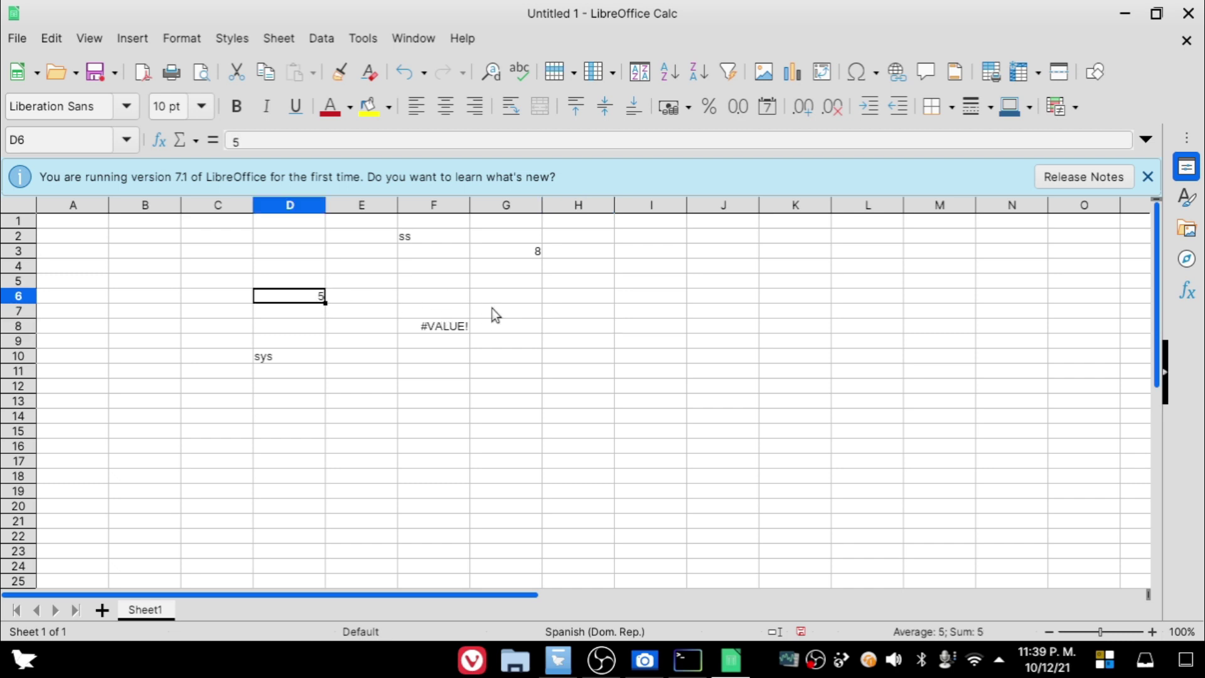
pyautogui.click(587, 328)
pyautogui.write('+')
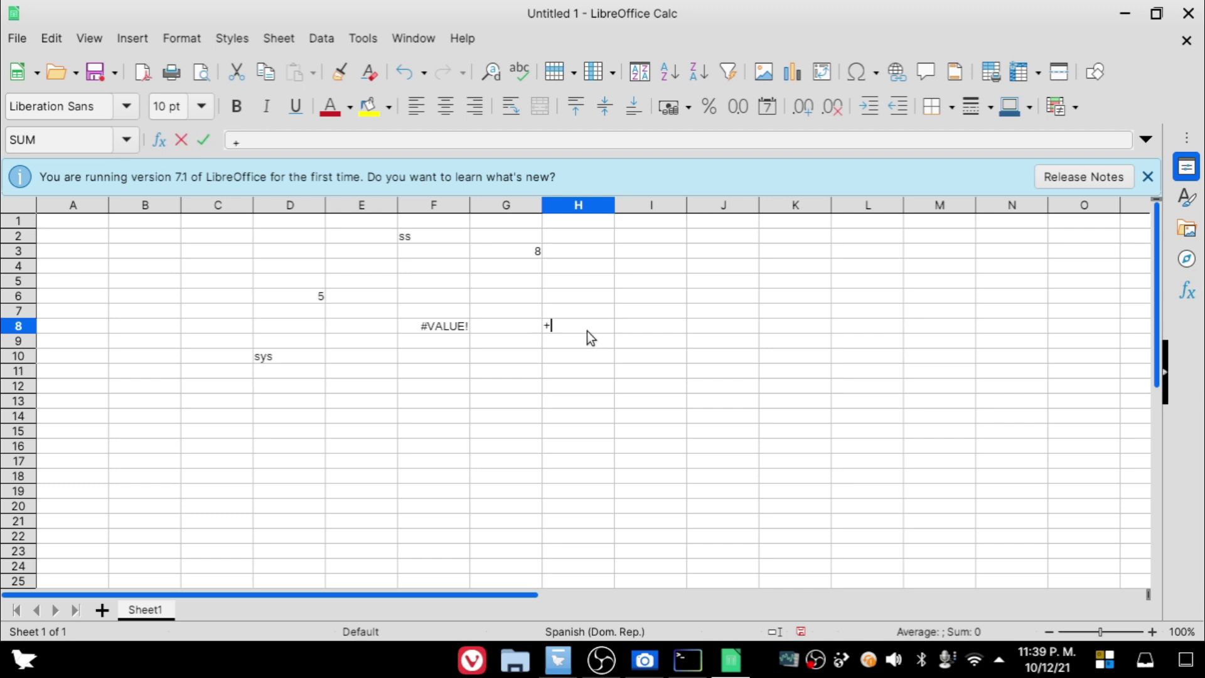
pyautogui.click(291, 300)
pyautogui.write('+')
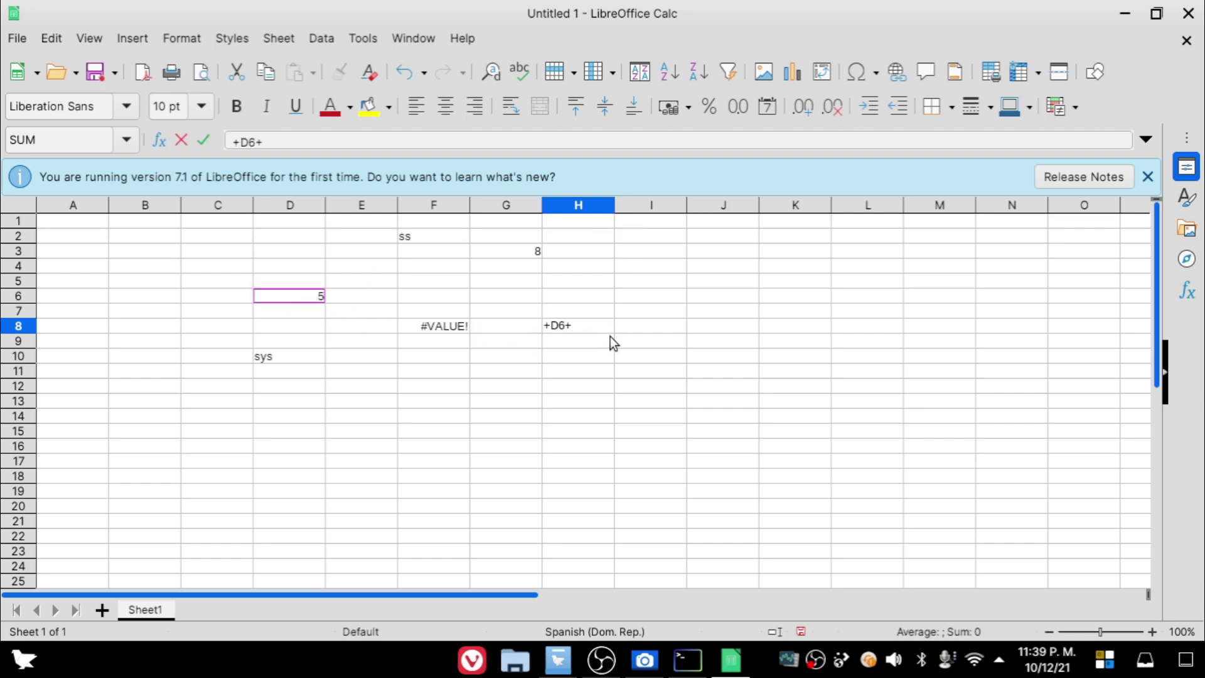
pyautogui.click(494, 238)
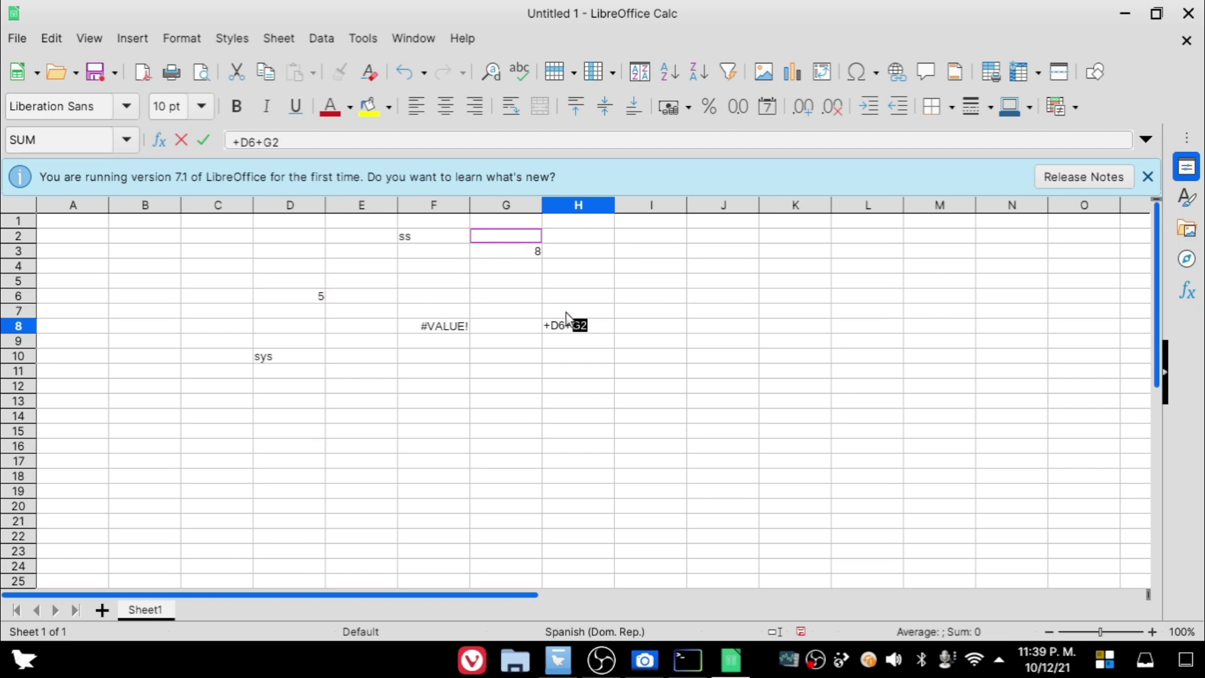
pyautogui.press('Return')
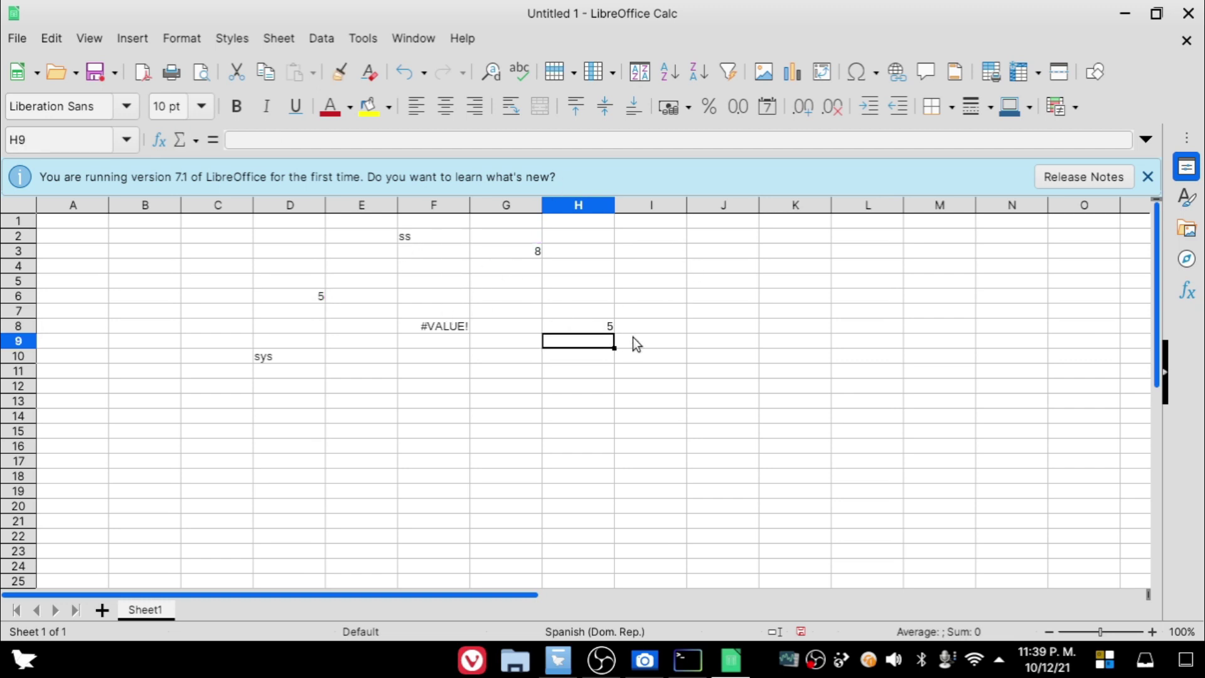
pyautogui.click(593, 319)
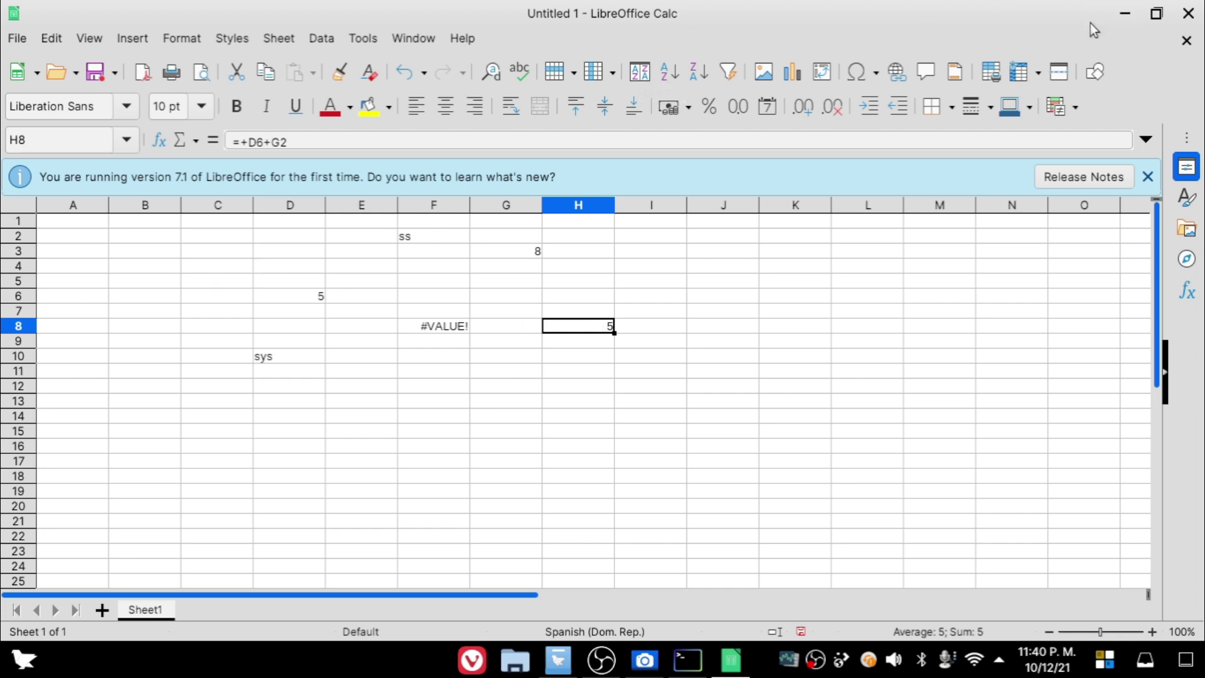
# Step: Minimize the spreadsheet and launch LibreOffice Writer from the full list of installed applications
pyautogui.click(1141, 18)
pyautogui.press('super+d')
pyautogui.click(24, 659)
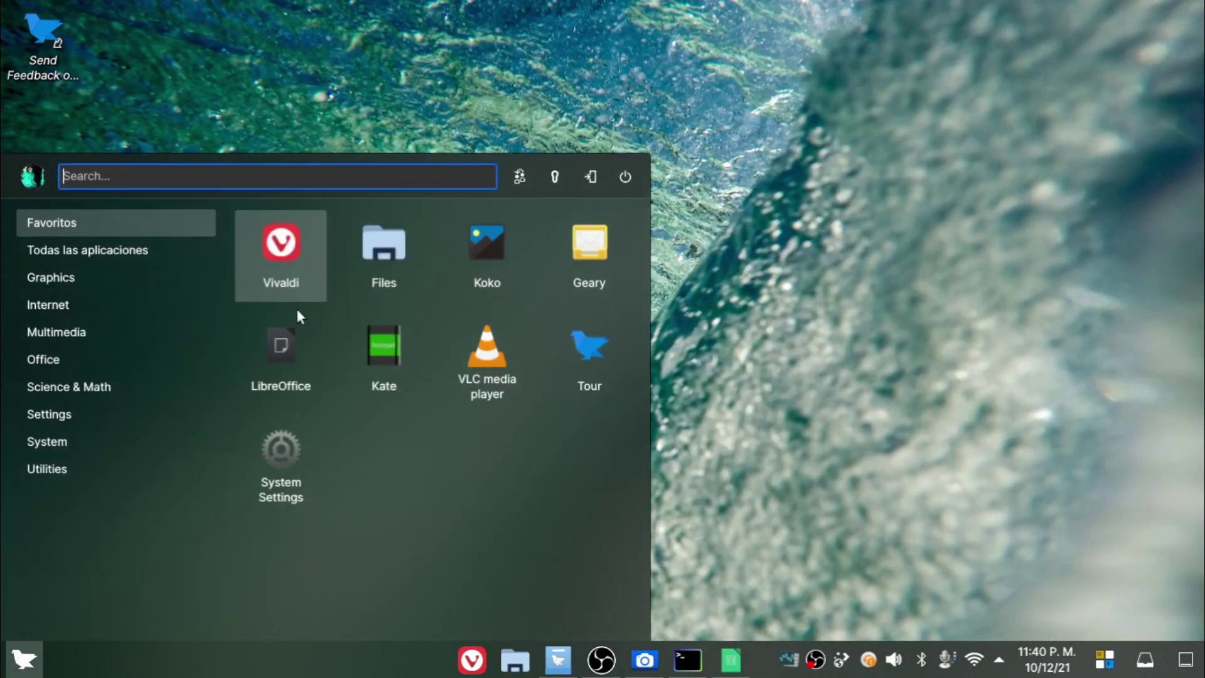
pyautogui.click(94, 252)
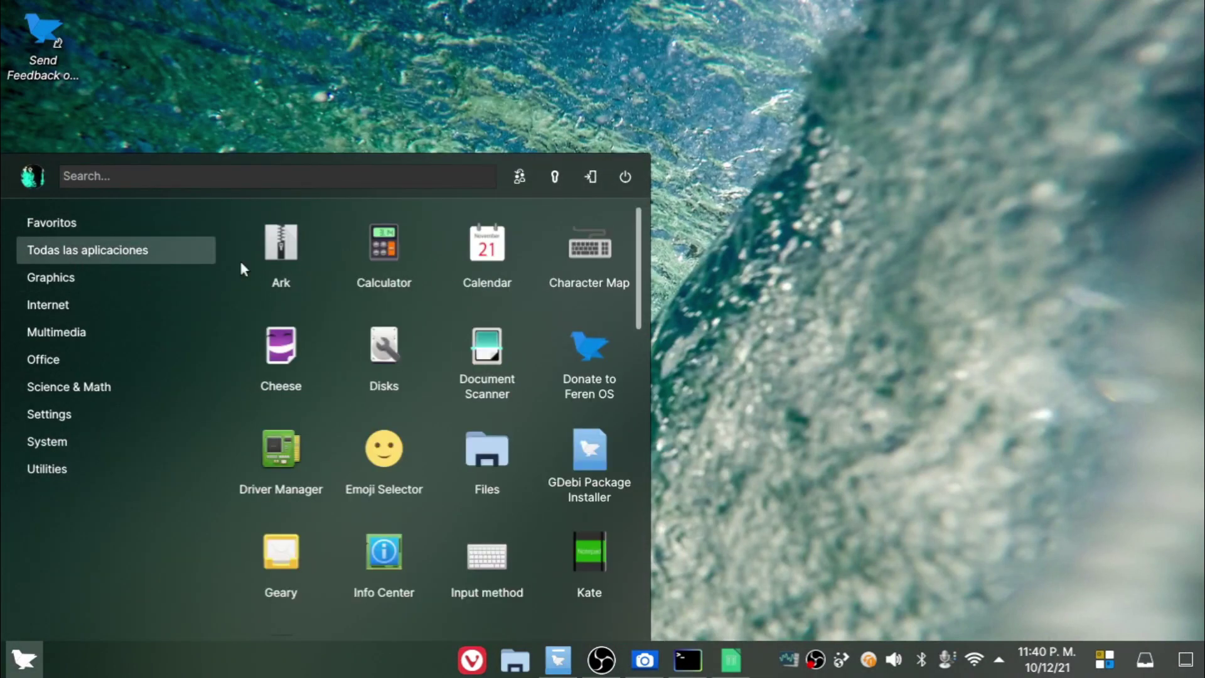
pyautogui.scroll(-10, 484, 477)
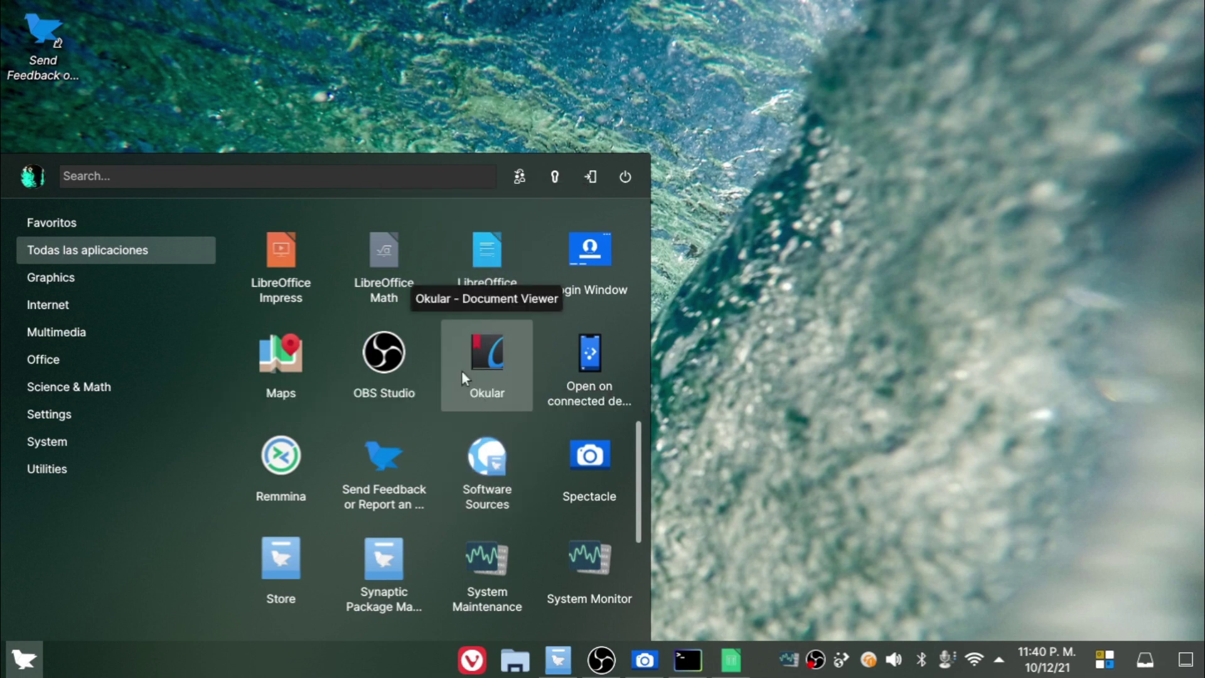
pyautogui.click(498, 291)
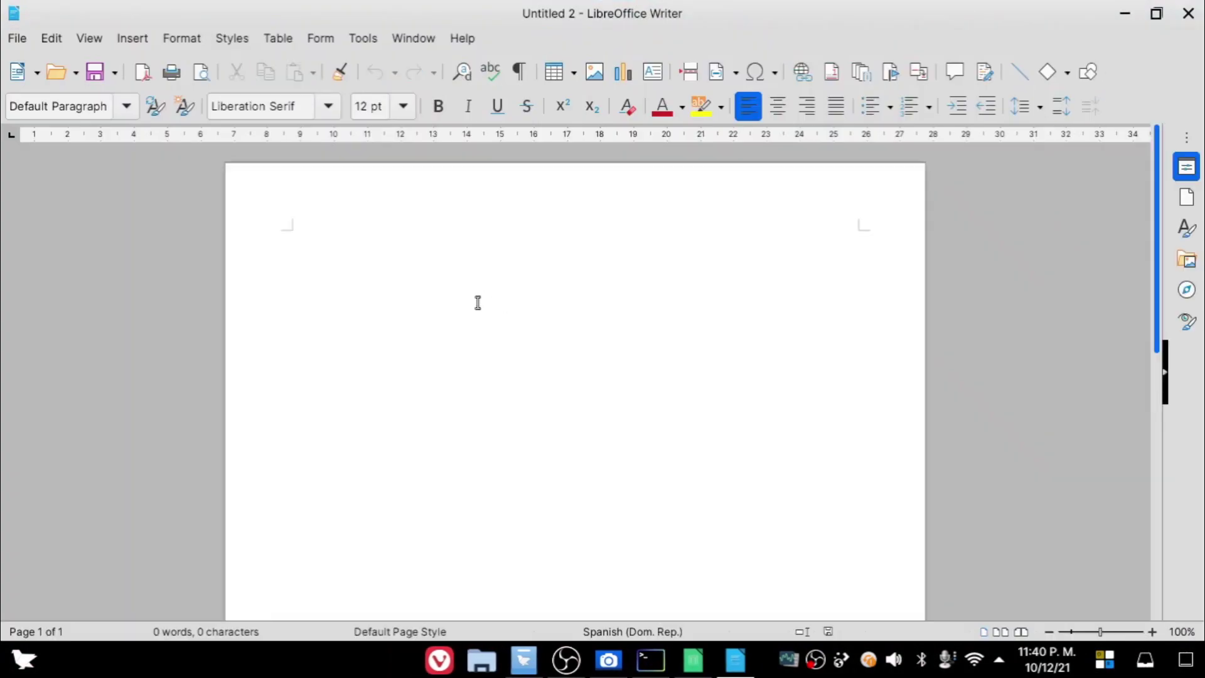
# Step: Enter the text "suscribanse" in the blank document and centre the paragraph
pyautogui.write('sus')
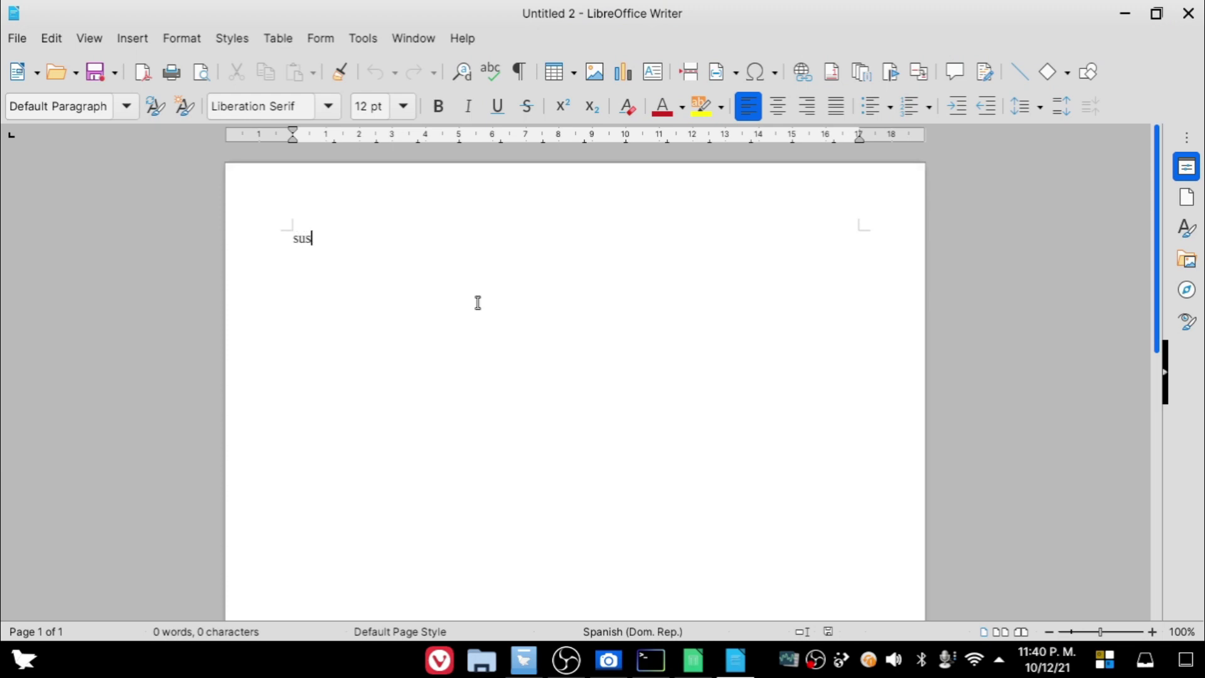
pyautogui.write('crib')
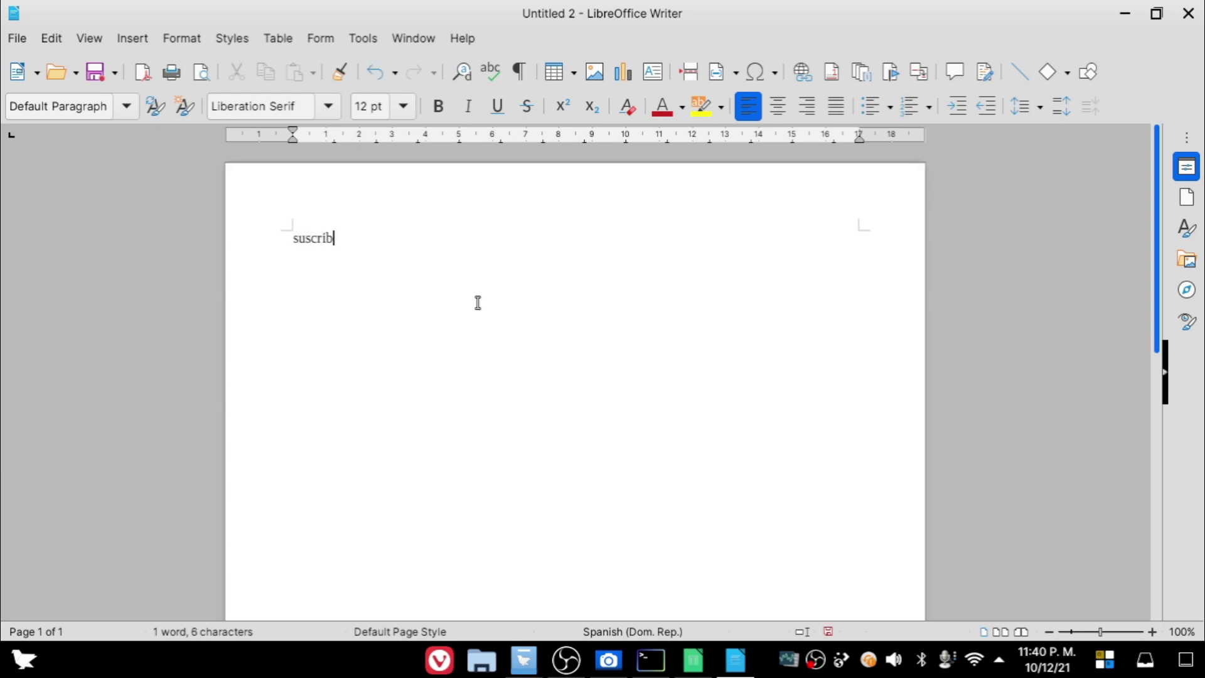
pyautogui.write('anse')
pyautogui.hotkey('ctrl', 'e')
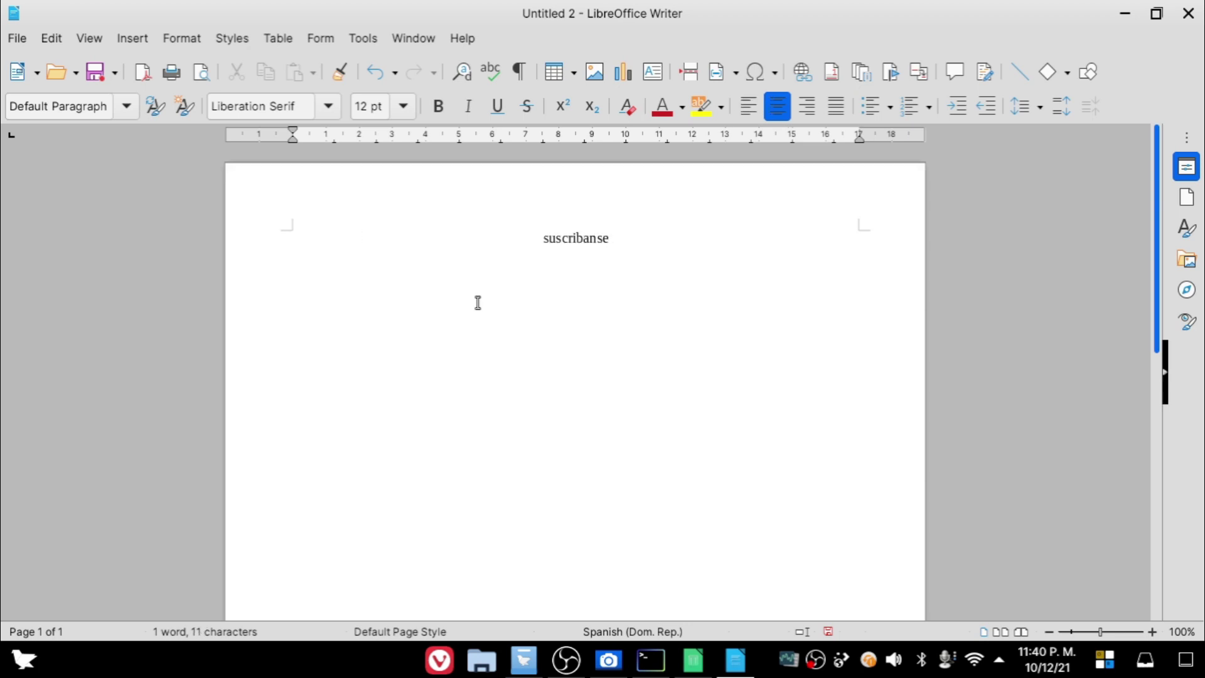
# Step: Copy the word "suscribanse" and repeat it along the same line, with the last copy in bold
pyautogui.moveTo(496, 240)
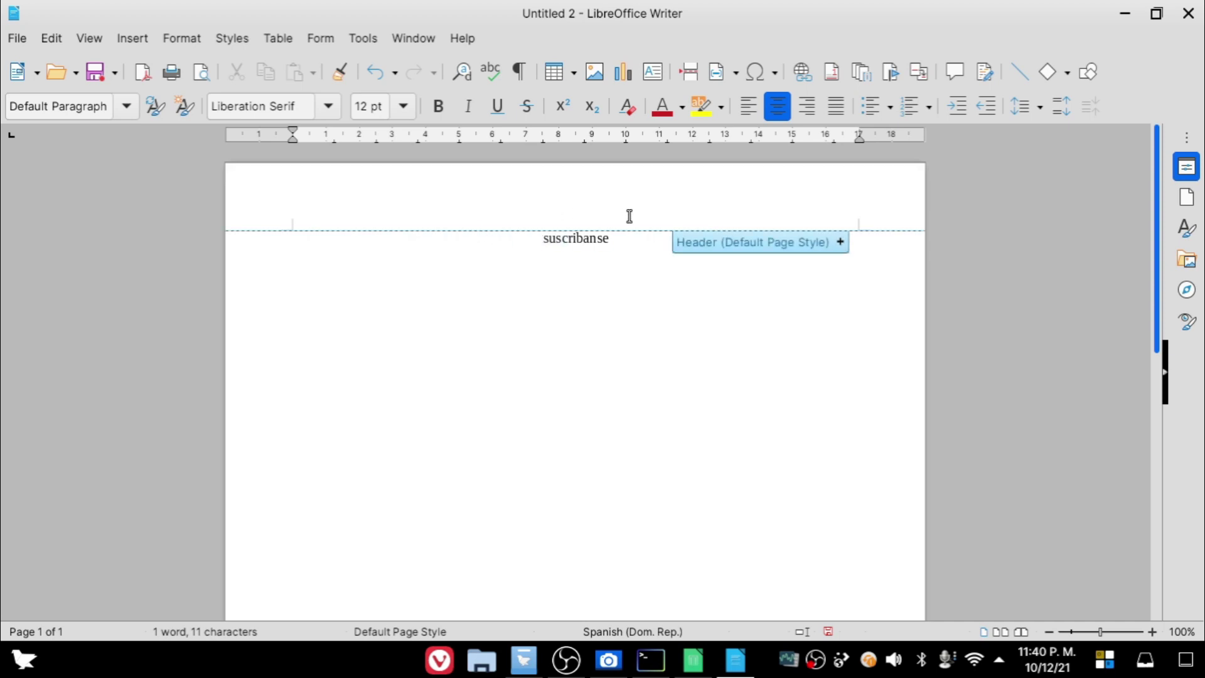
pyautogui.doubleClick(559, 241)
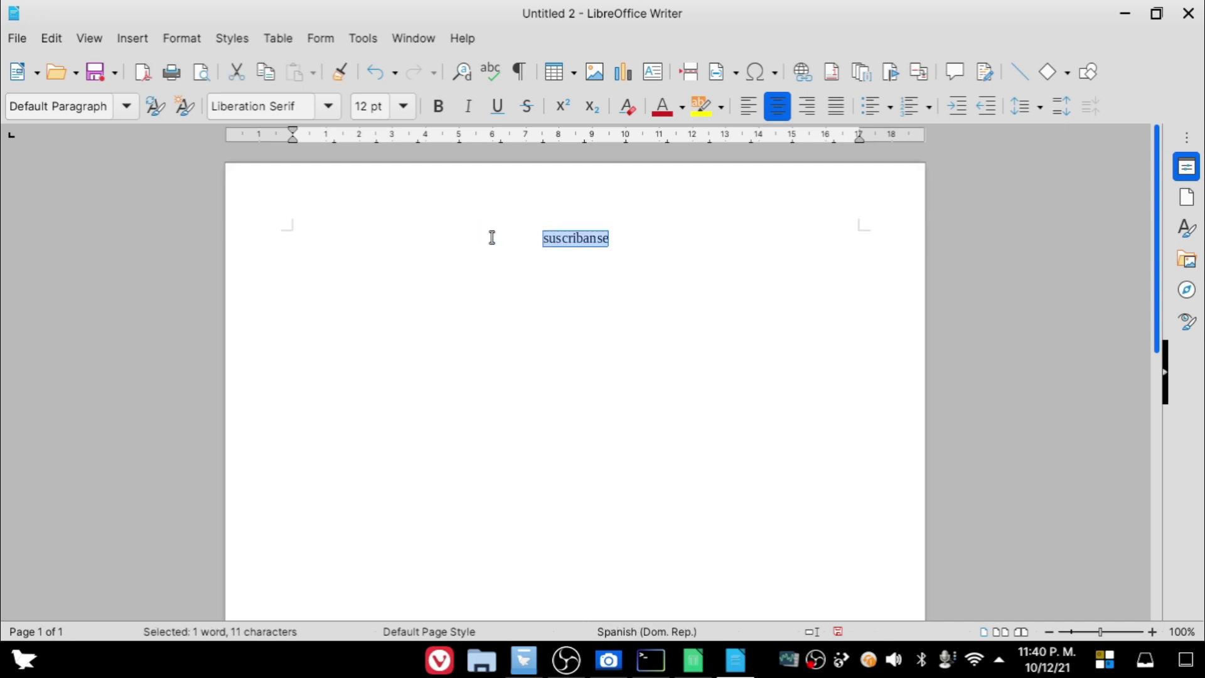
pyautogui.hotkey('ctrl', 'c')
pyautogui.hotkey('ctrl', 'v')
pyautogui.hotkey('ctrl', 'v')
pyautogui.hotkey('ctrl', 'v')
pyautogui.hotkey('ctrl', 'v')
pyautogui.hotkey('ctrl', 'v')
pyautogui.hotkey('ctrl', 'v')
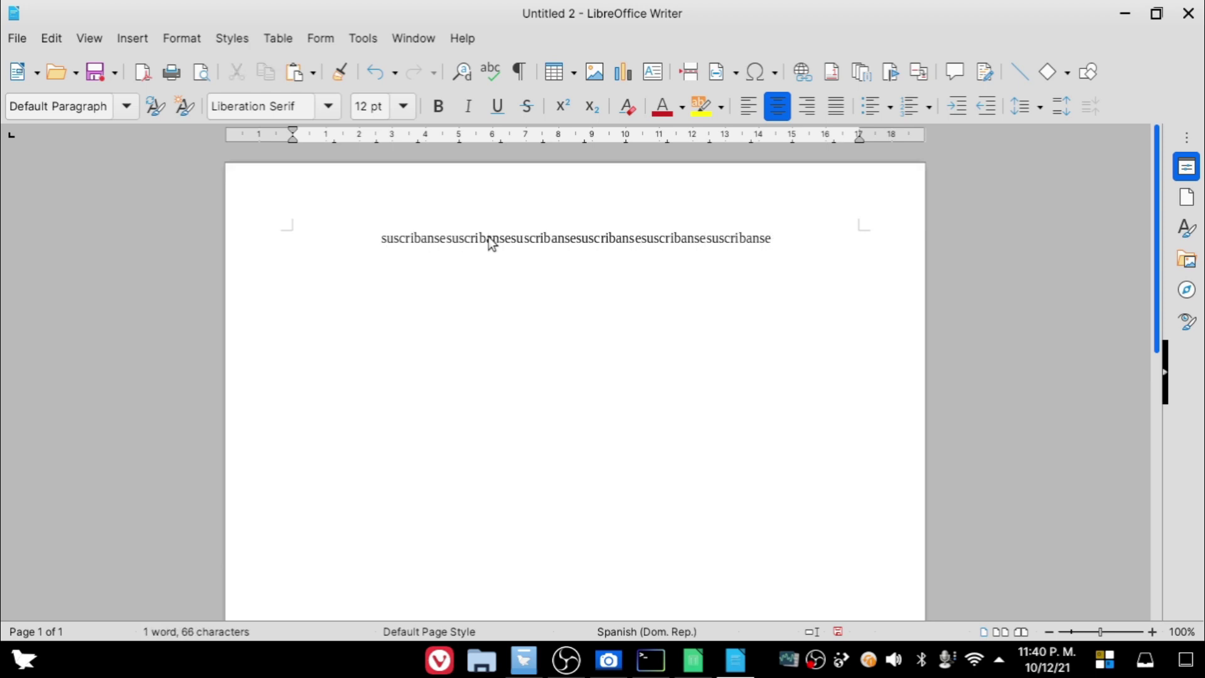
pyautogui.hotkey('ctrl', 'v')
pyautogui.hotkey('ctrl', 'b')
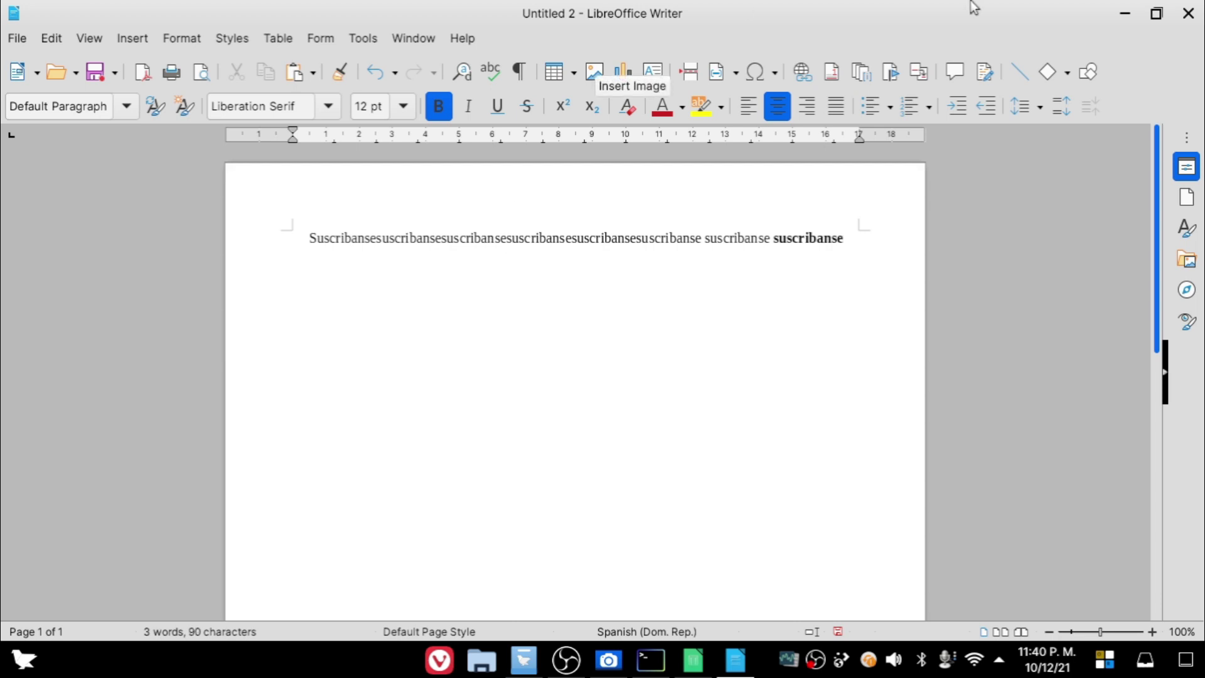
# Step: Close the Writer document and the Calc spreadsheet without saving either of them
pyautogui.click(1128, 13)
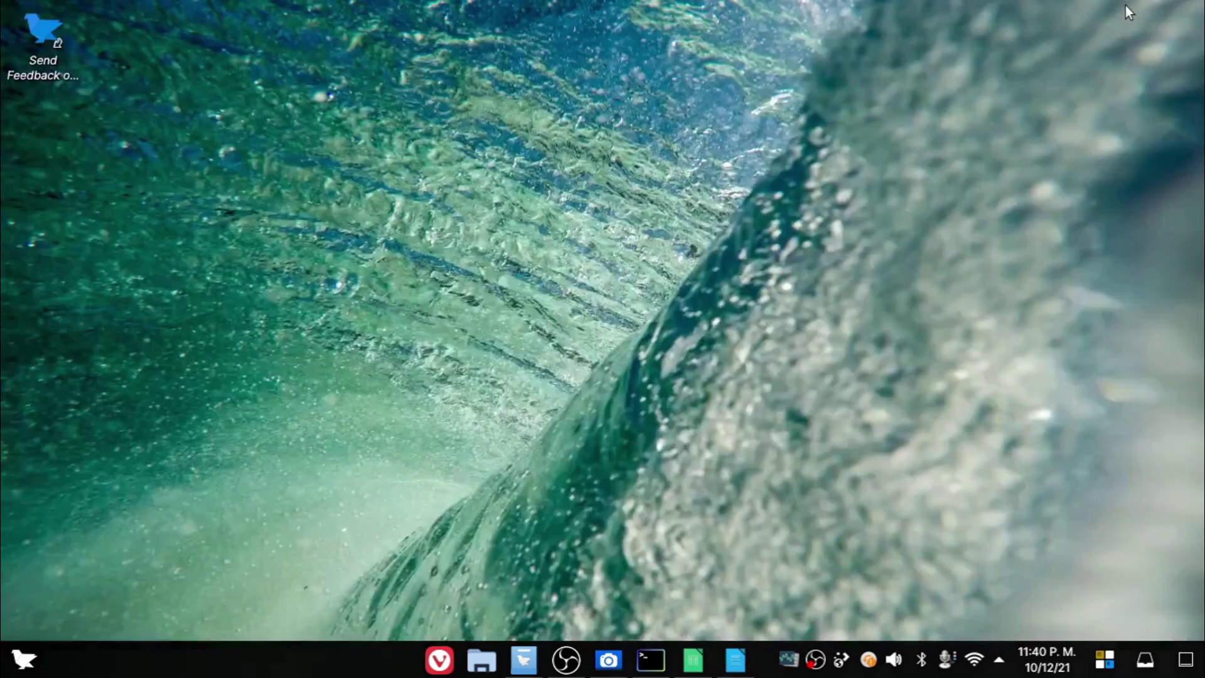
pyautogui.click(12, 666)
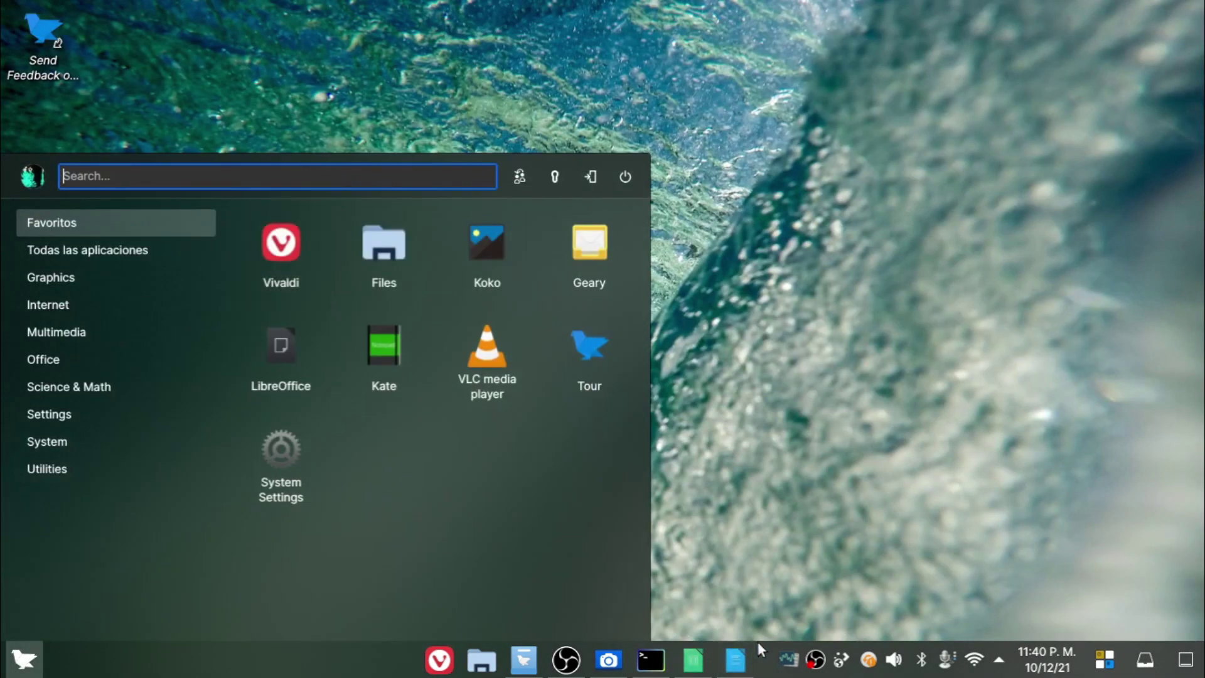
pyautogui.click(735, 659)
pyautogui.click(1199, 13)
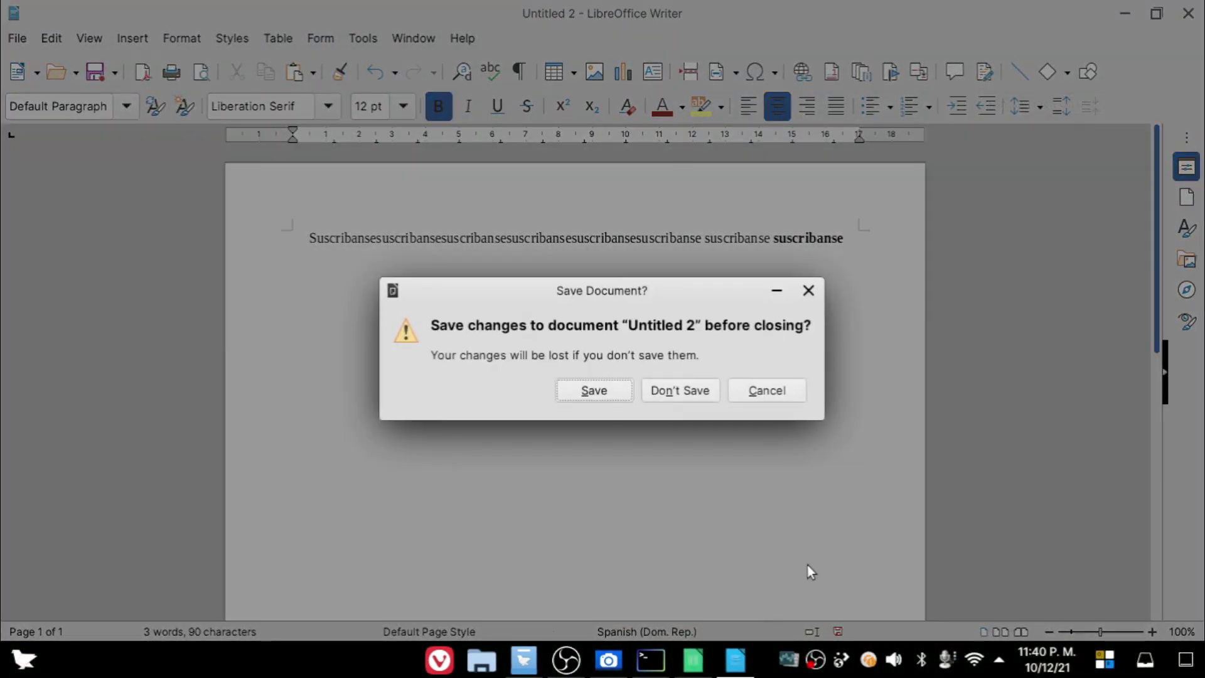
pyautogui.click(689, 397)
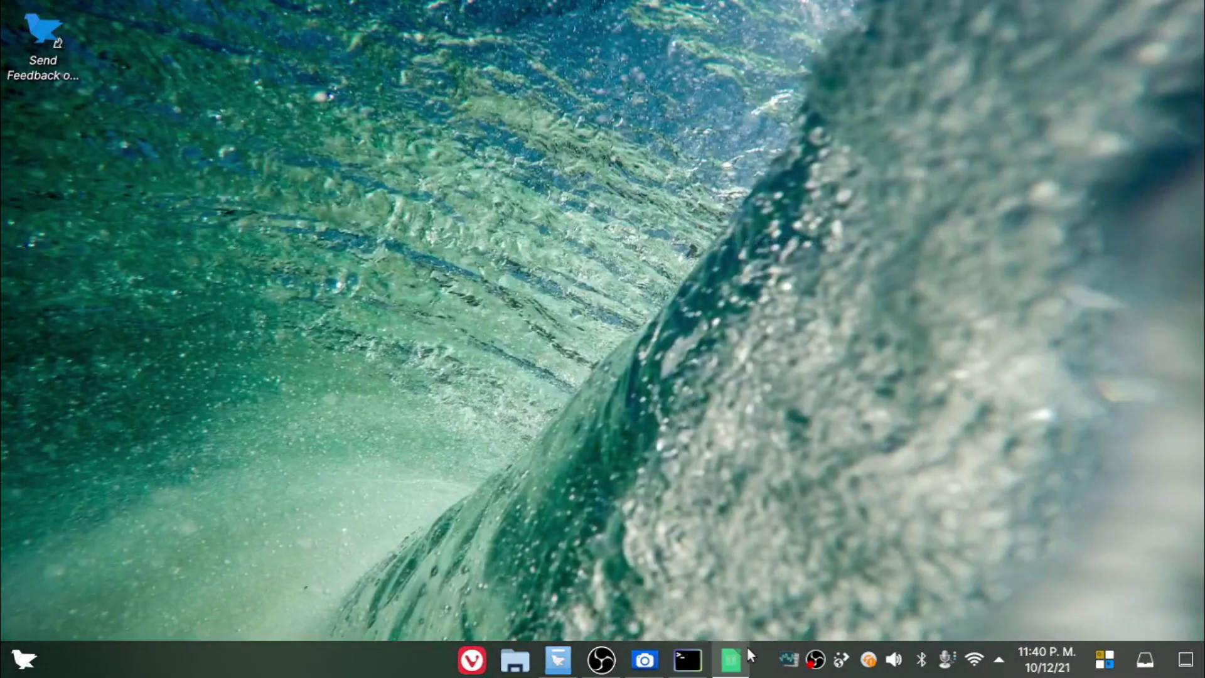
pyautogui.click(731, 661)
pyautogui.click(1188, 12)
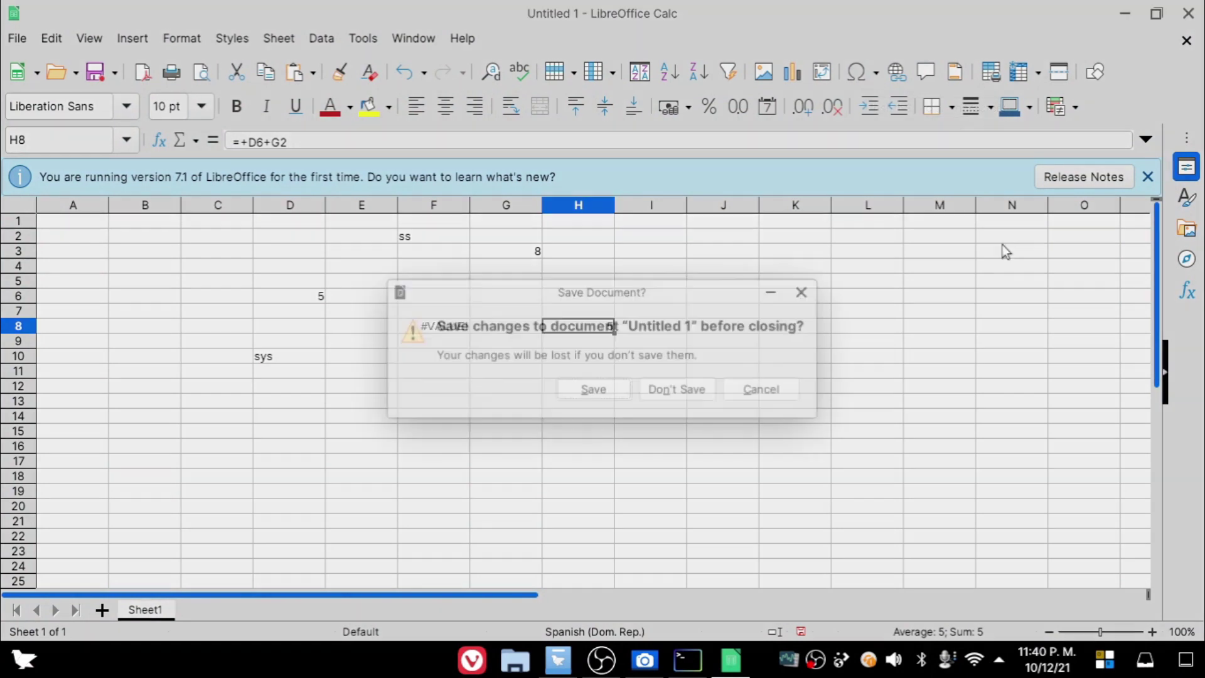
pyautogui.click(674, 392)
# Step: Browse the full list of installed applications to its end and launch Web Browser Manager
pyautogui.press('super')
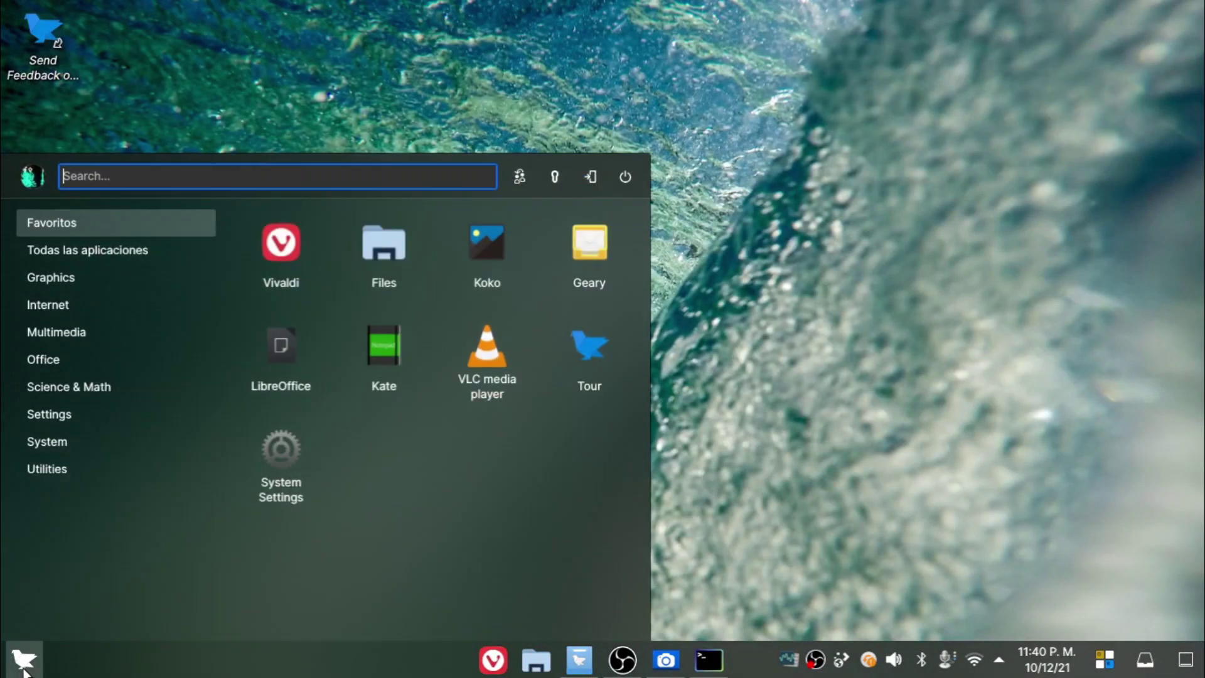
pyautogui.click(40, 254)
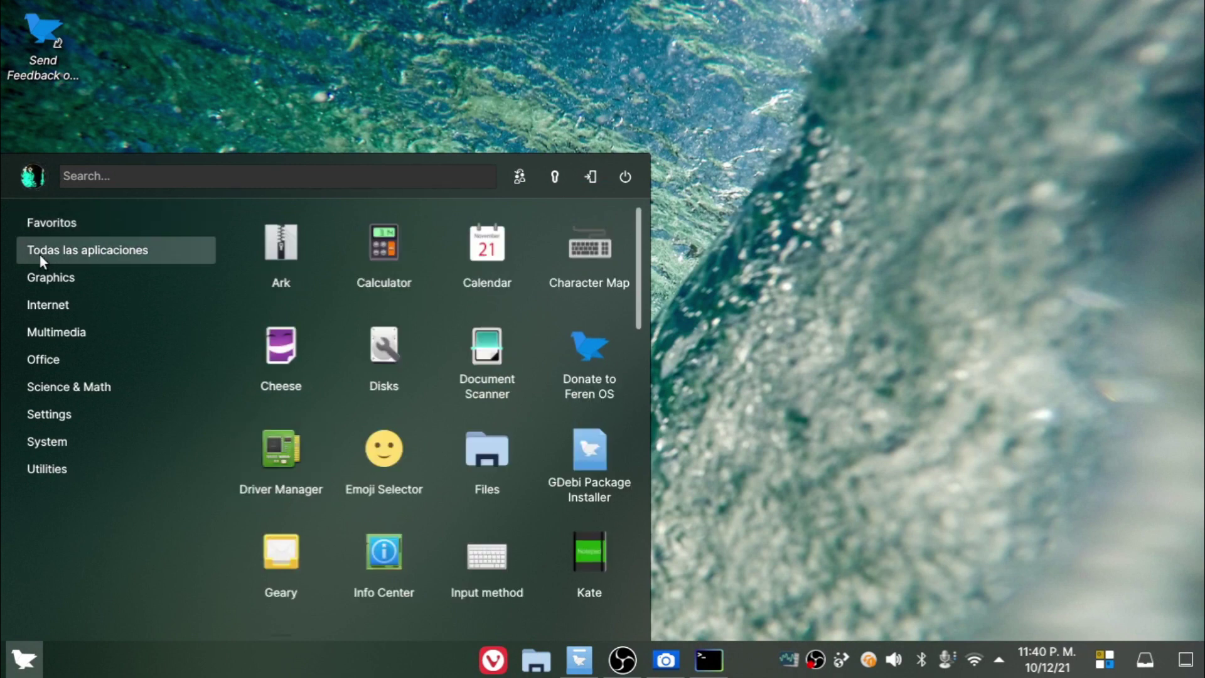
pyautogui.scroll(-8, 574, 553)
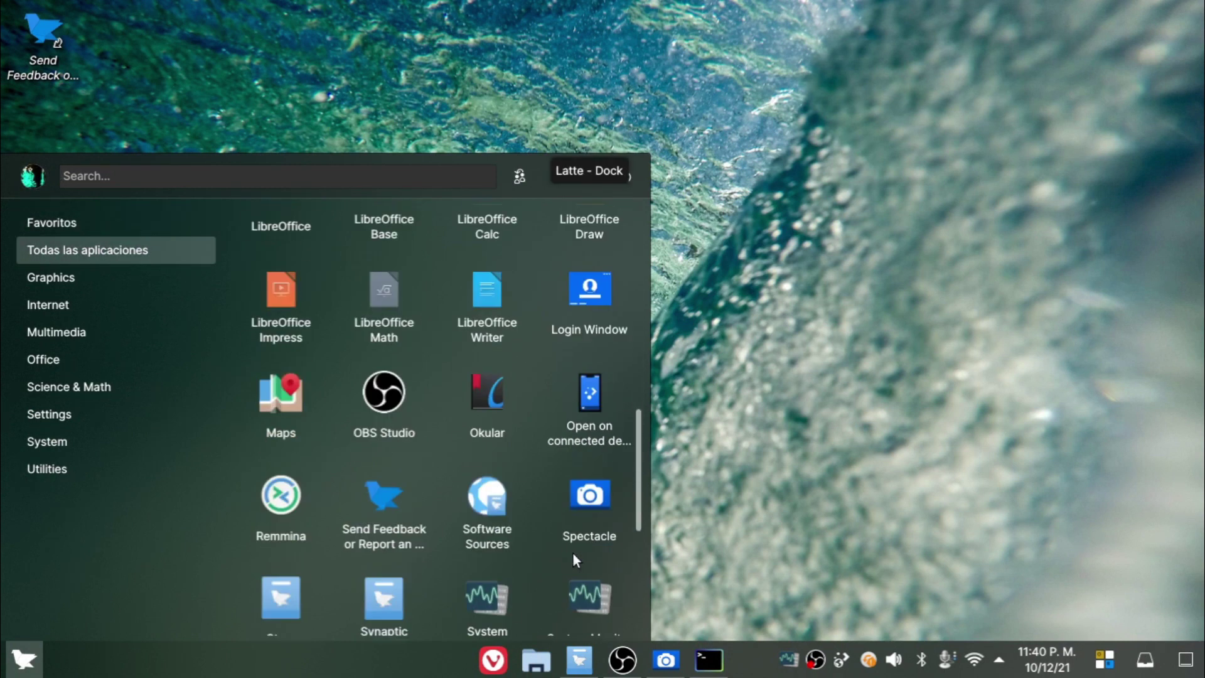
pyautogui.scroll(1, 574, 554)
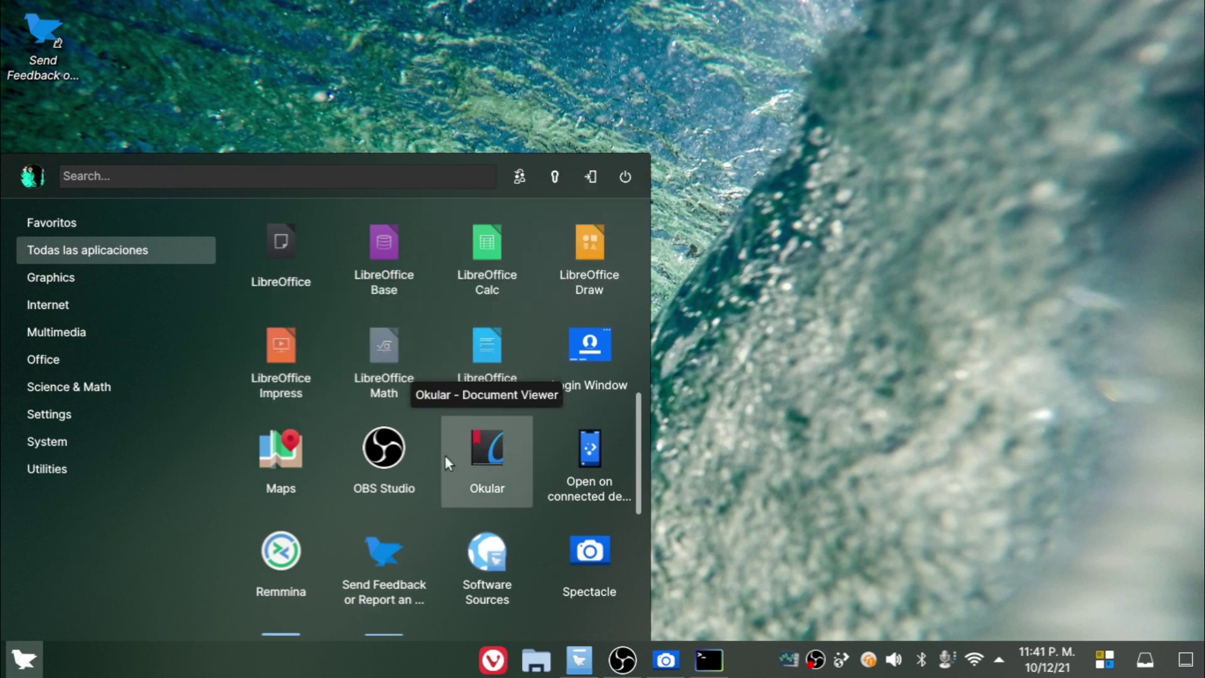
pyautogui.scroll(-1, 384, 456)
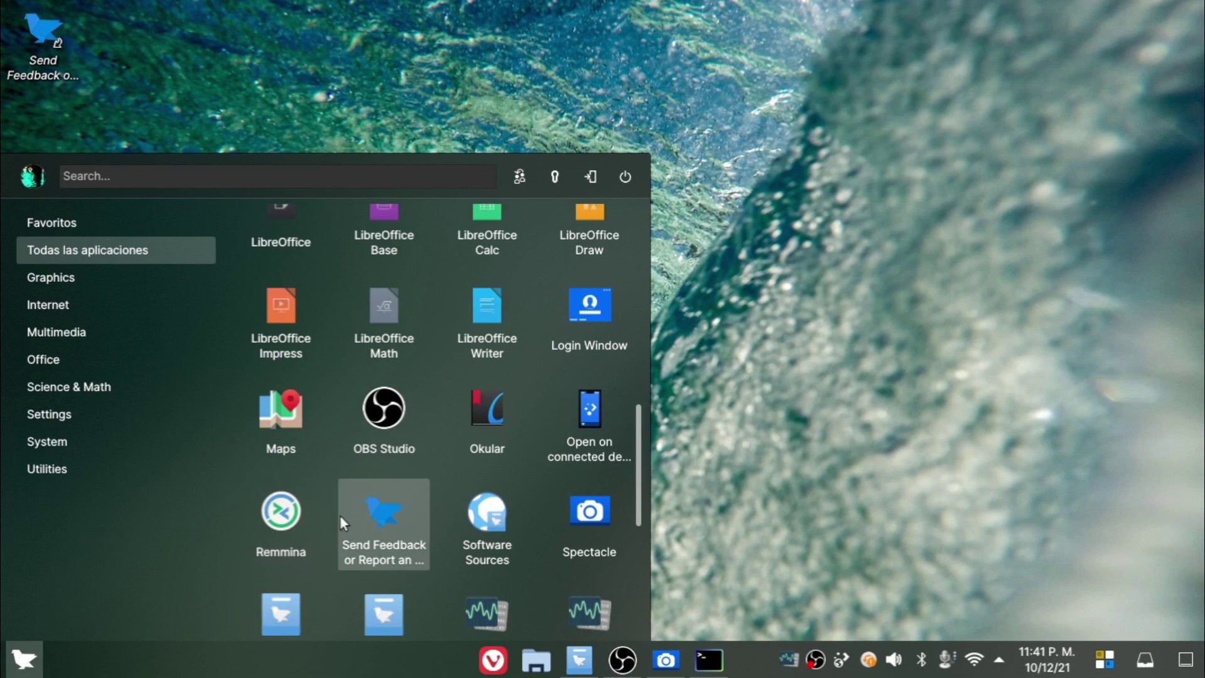
pyautogui.scroll(-1, 617, 524)
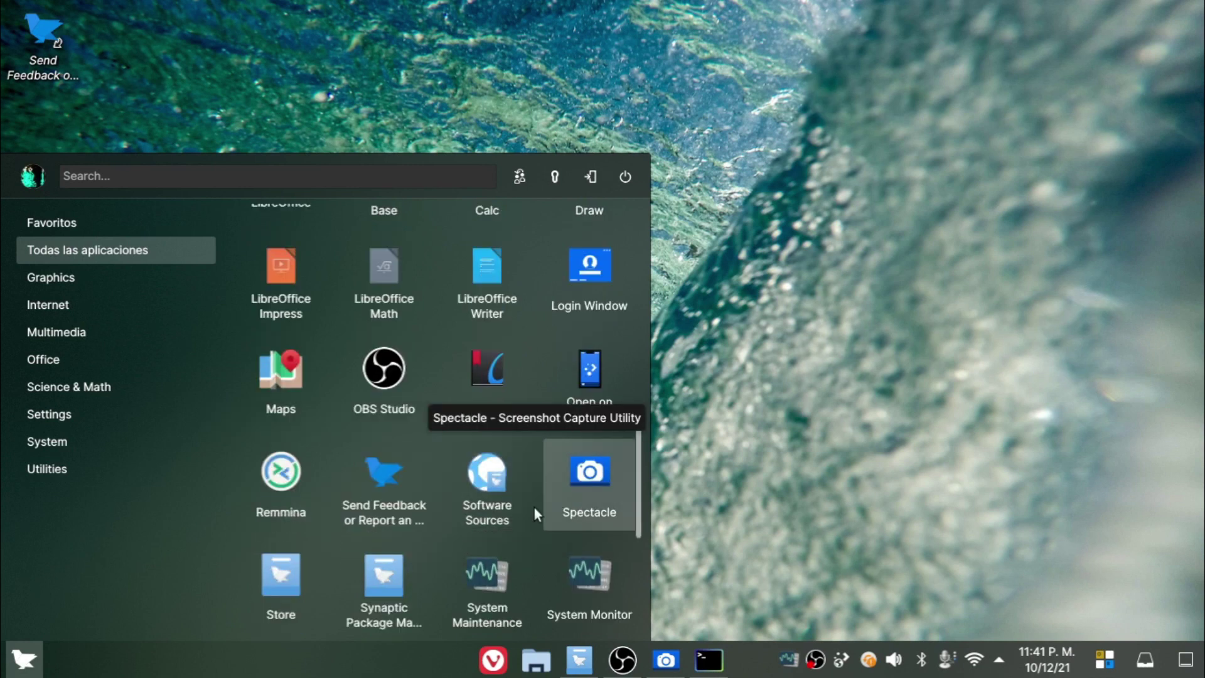
pyautogui.scroll(-1, 283, 553)
pyautogui.scroll(-3, 411, 555)
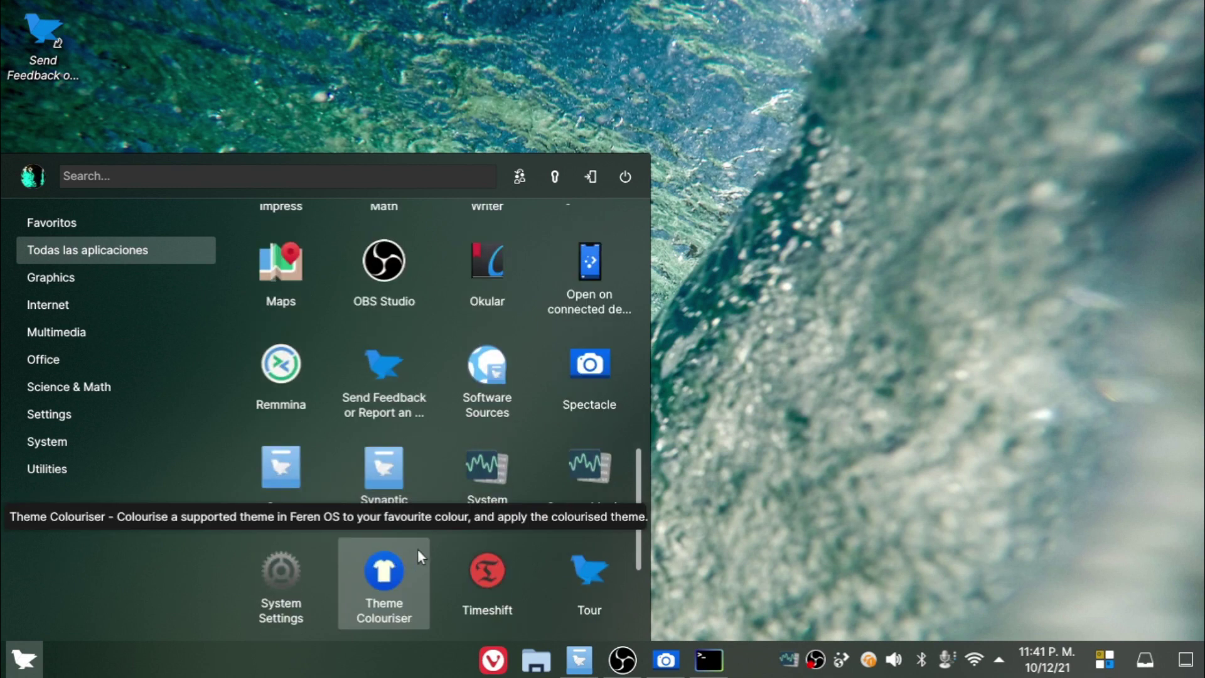
pyautogui.scroll(-2, 489, 524)
pyautogui.scroll(-1, 540, 528)
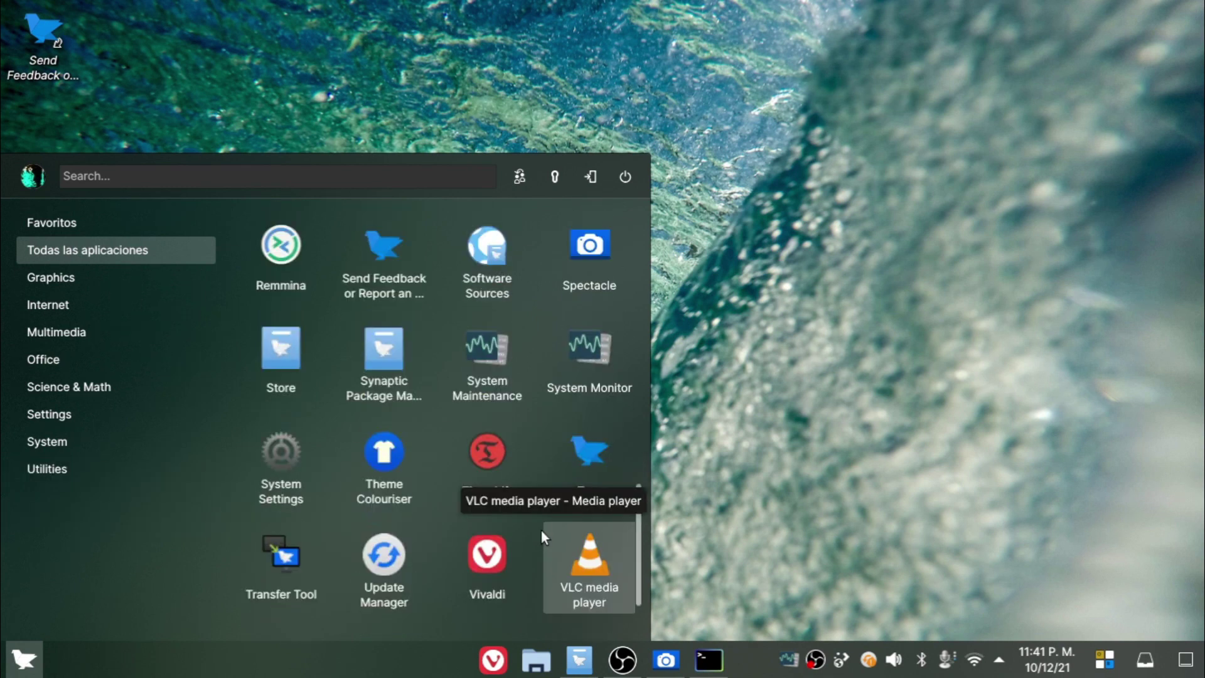
pyautogui.scroll(-1, 364, 569)
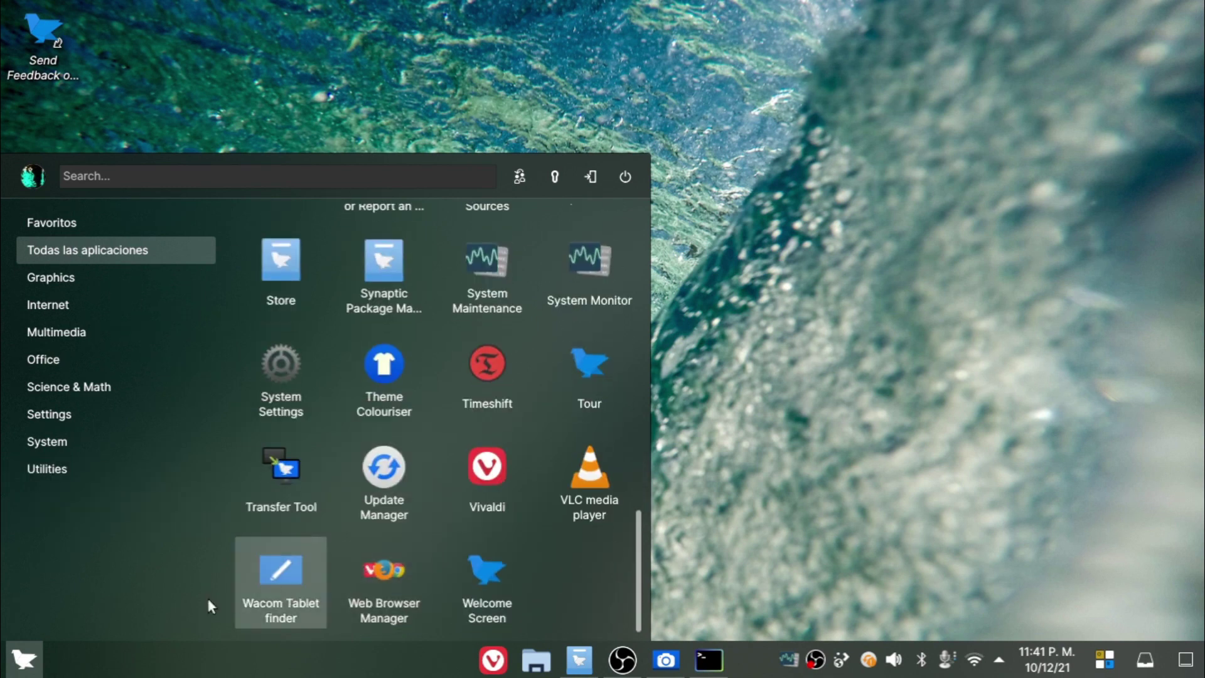
pyautogui.click(374, 570)
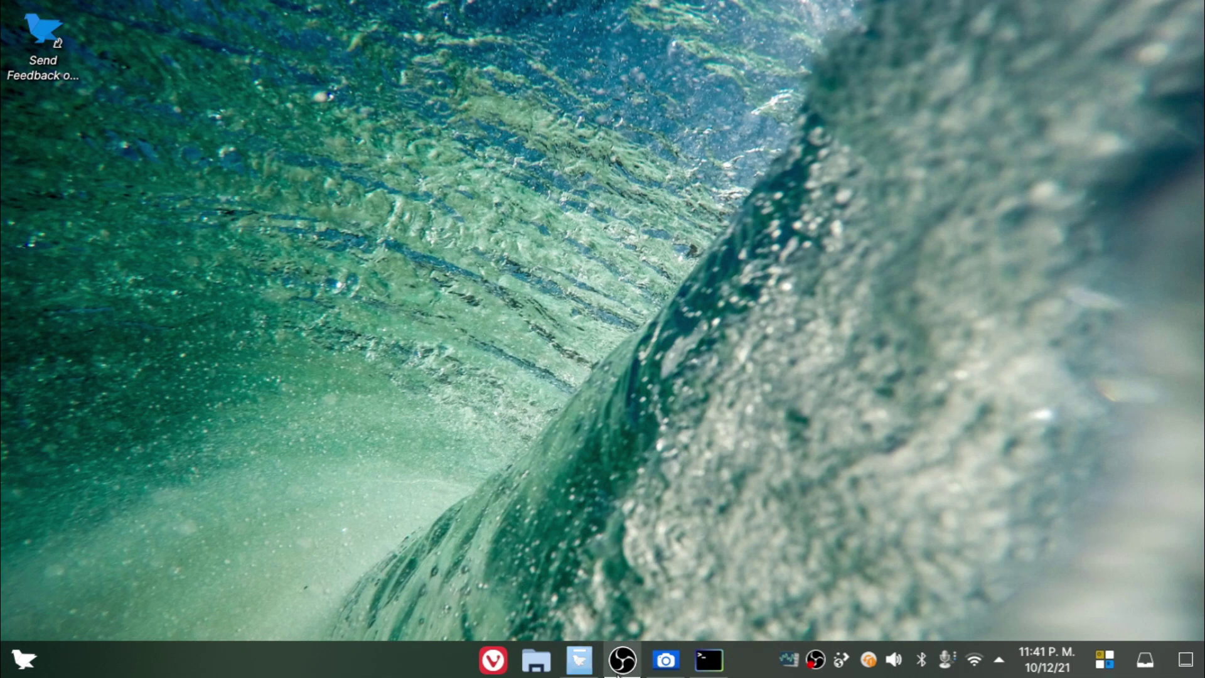
# Step: Open Vivaldi and maximize its window, and show the description of Brave in Web Browser Manager
pyautogui.click(493, 672)
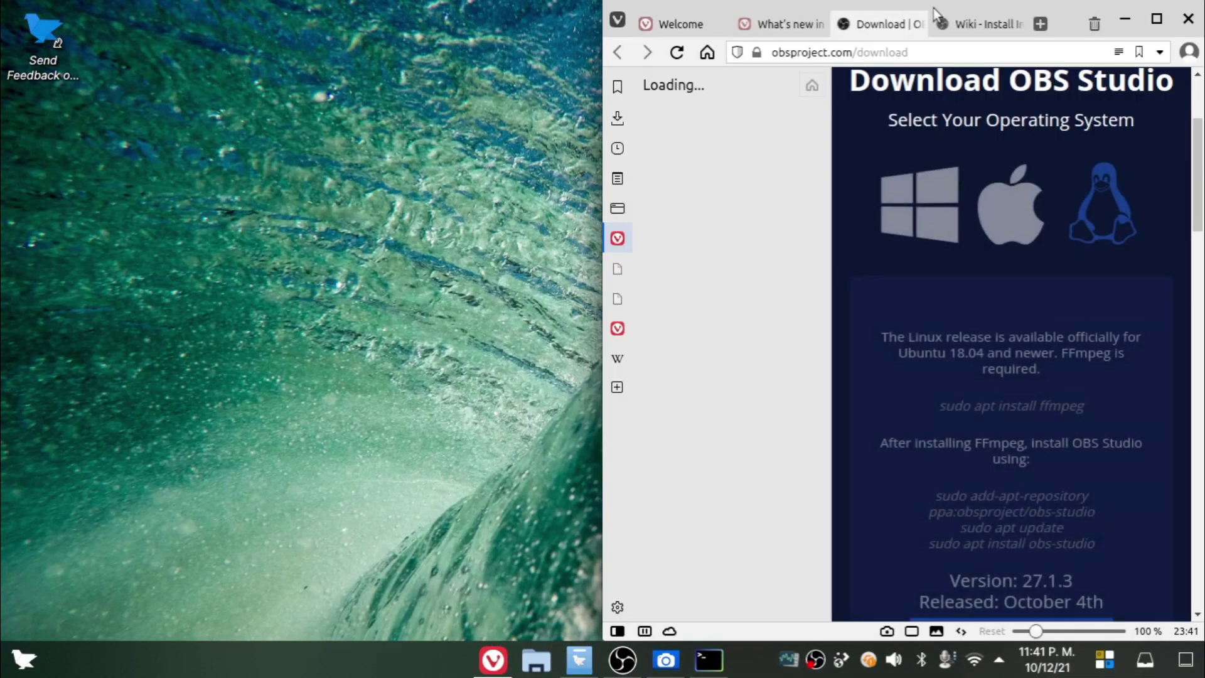
pyautogui.moveTo(797, 3); pyautogui.dragTo(492, 3)
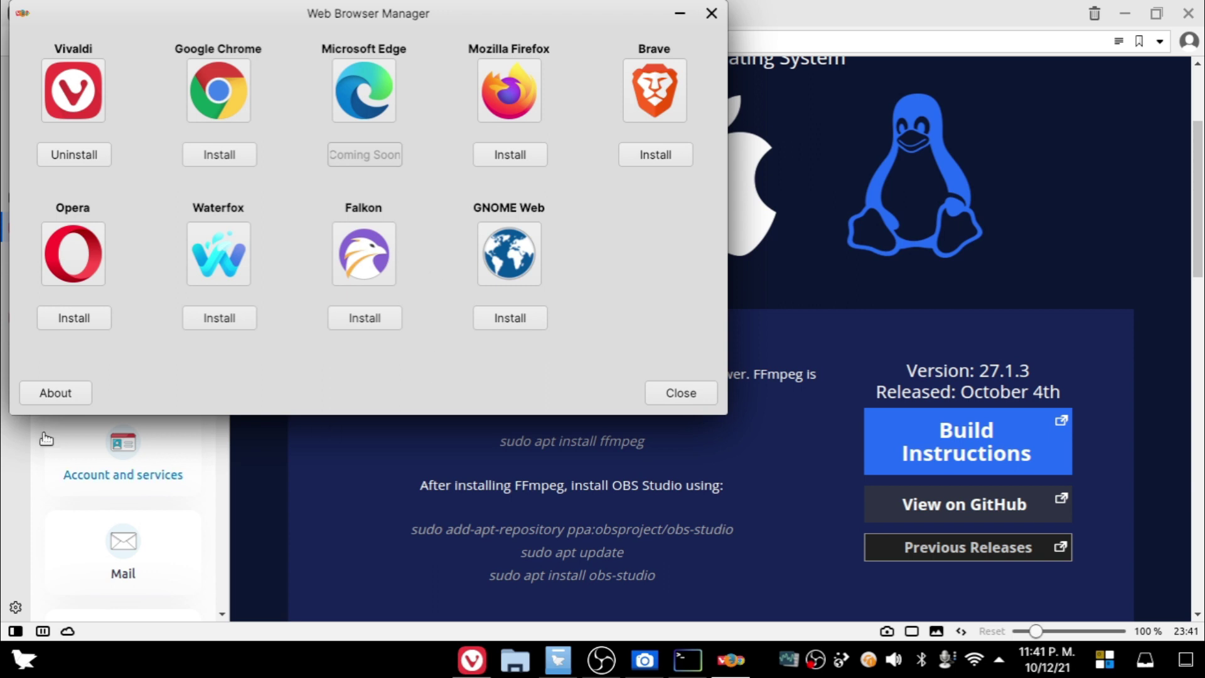
pyautogui.click(674, 73)
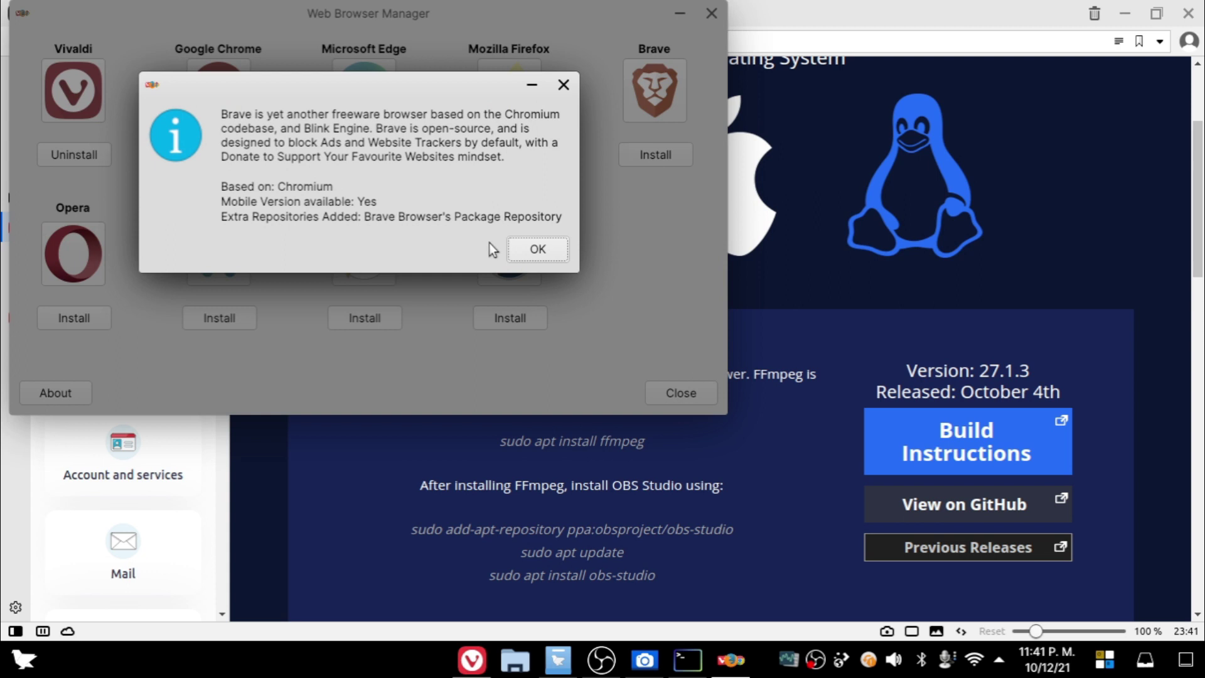
# Step: Close the Brave description and install Brave, accepting its terms of use and authenticating with the account password
pyautogui.click(553, 253)
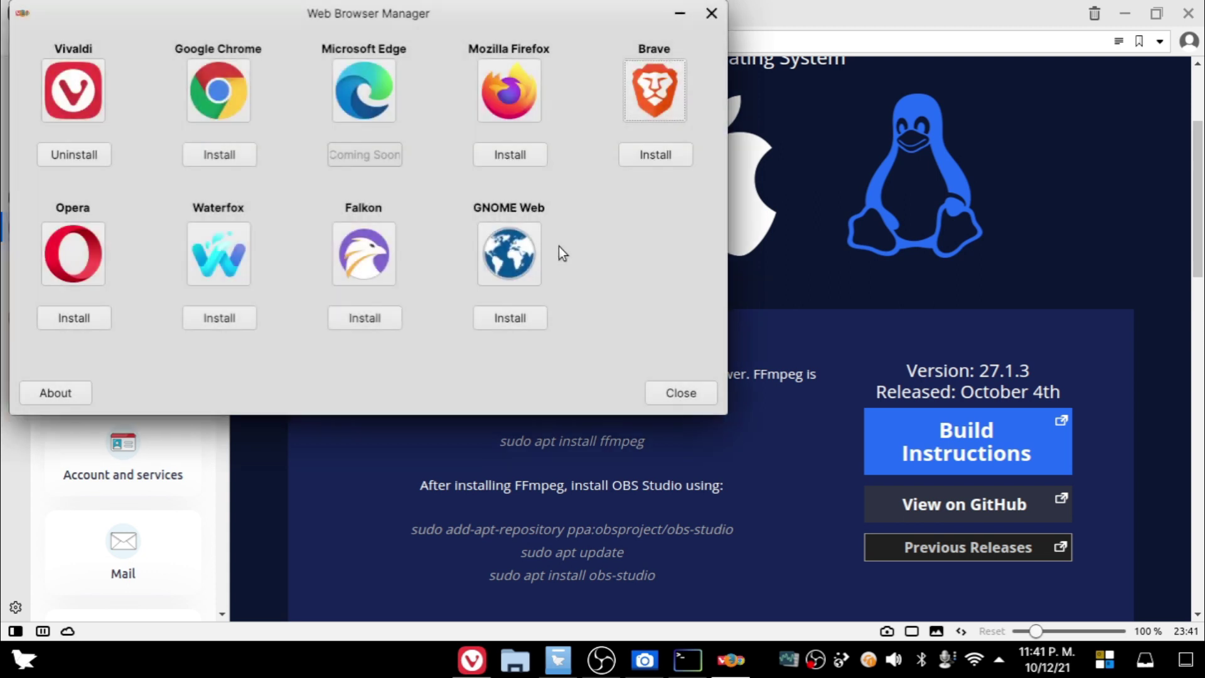
pyautogui.click(679, 154)
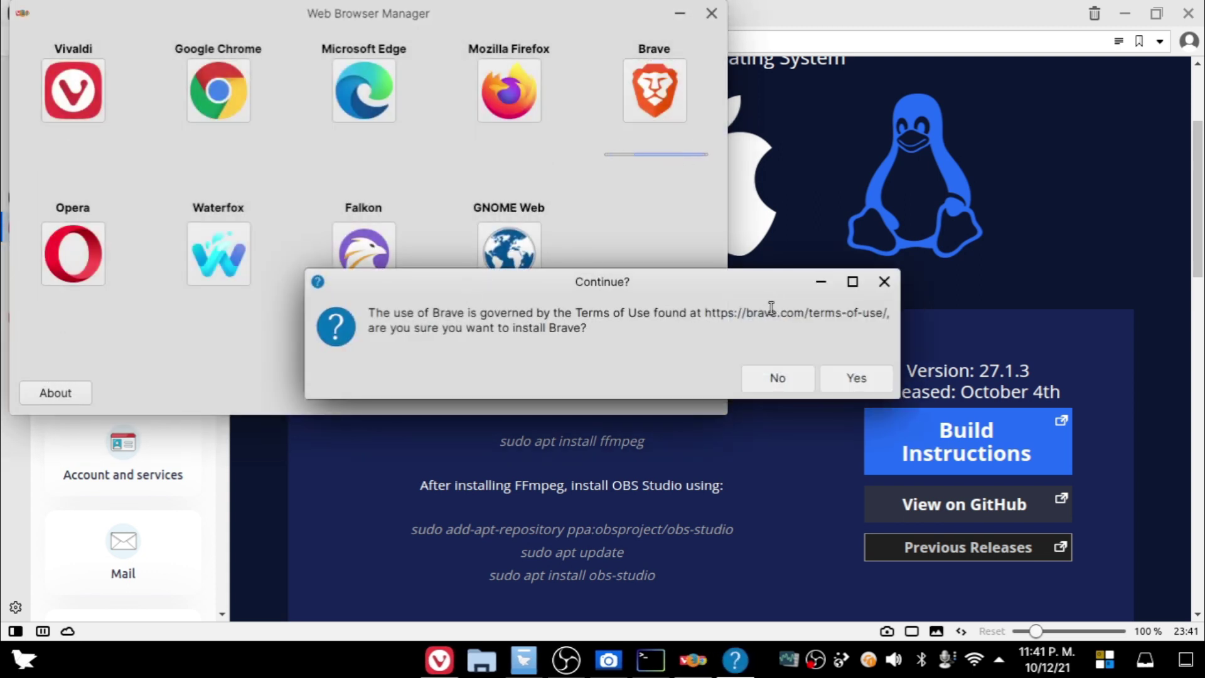
pyautogui.click(868, 376)
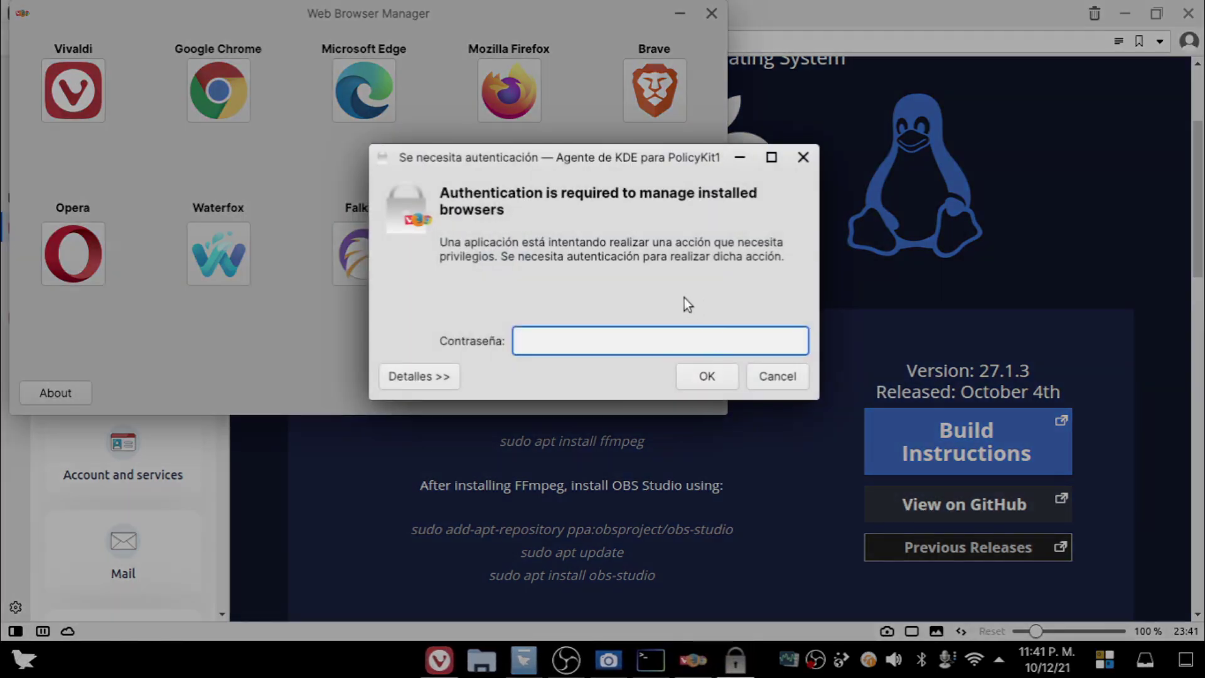
pyautogui.write('••••••••')
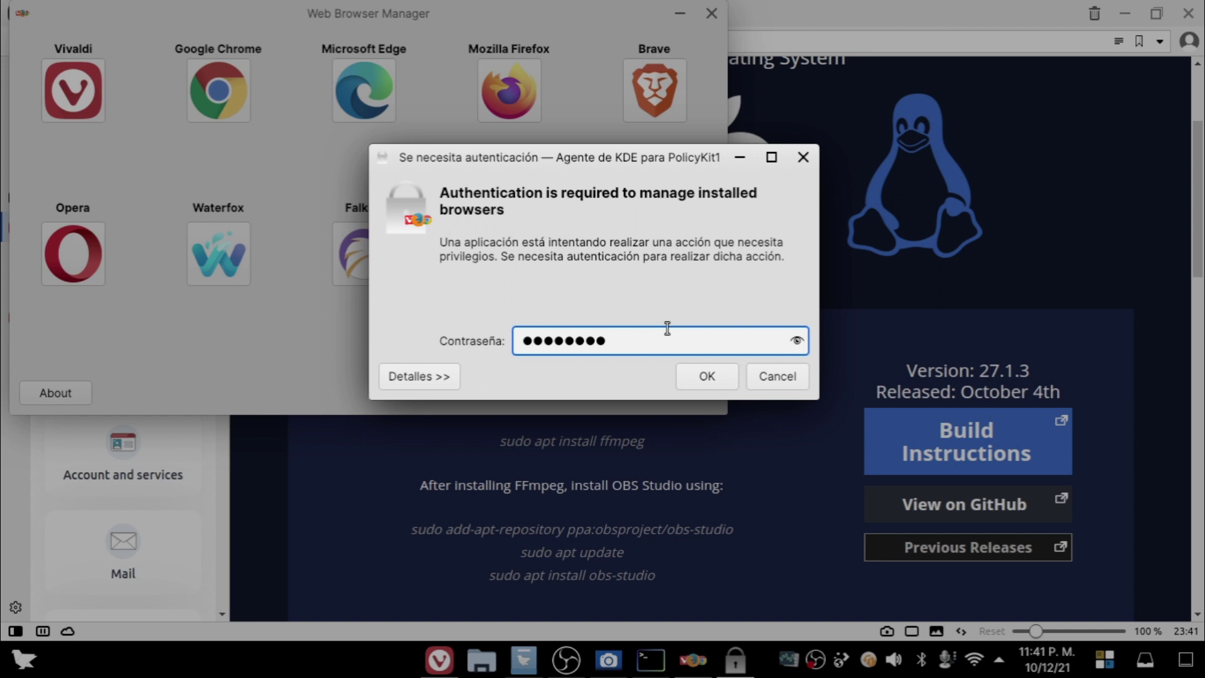
pyautogui.click(701, 387)
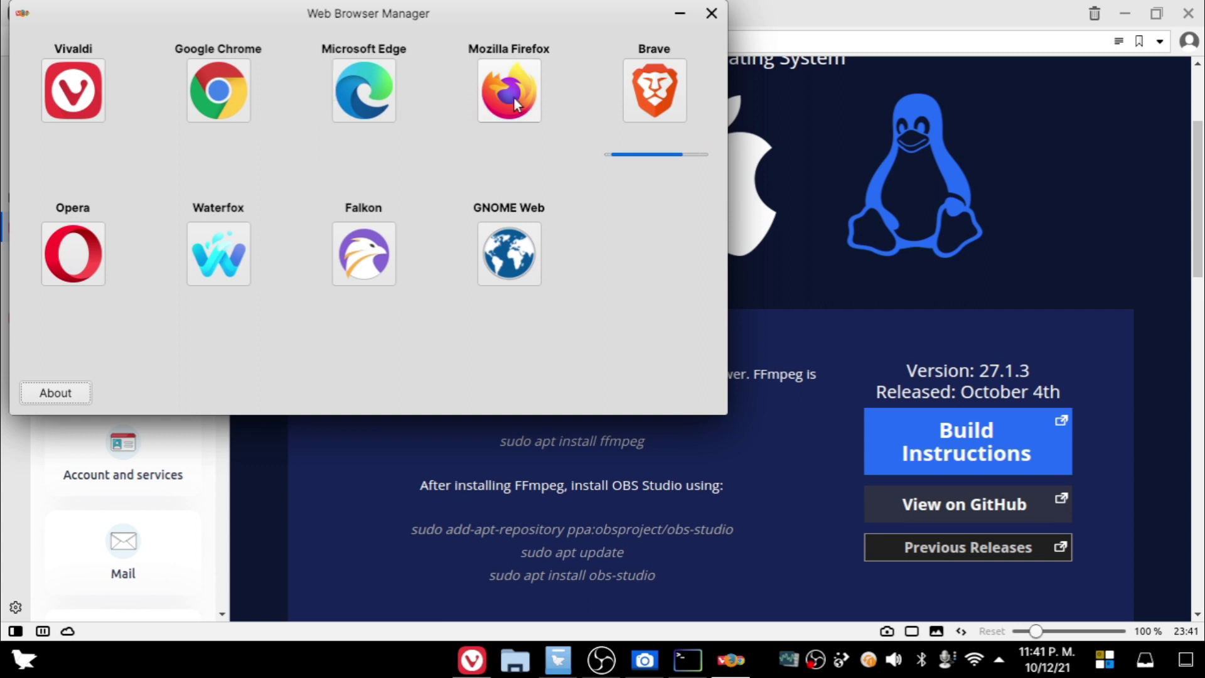
# Step: Minimize Web Browser Manager and Vivaldi, and look through the application categories from all applications to System and Utilities
pyautogui.click(679, 14)
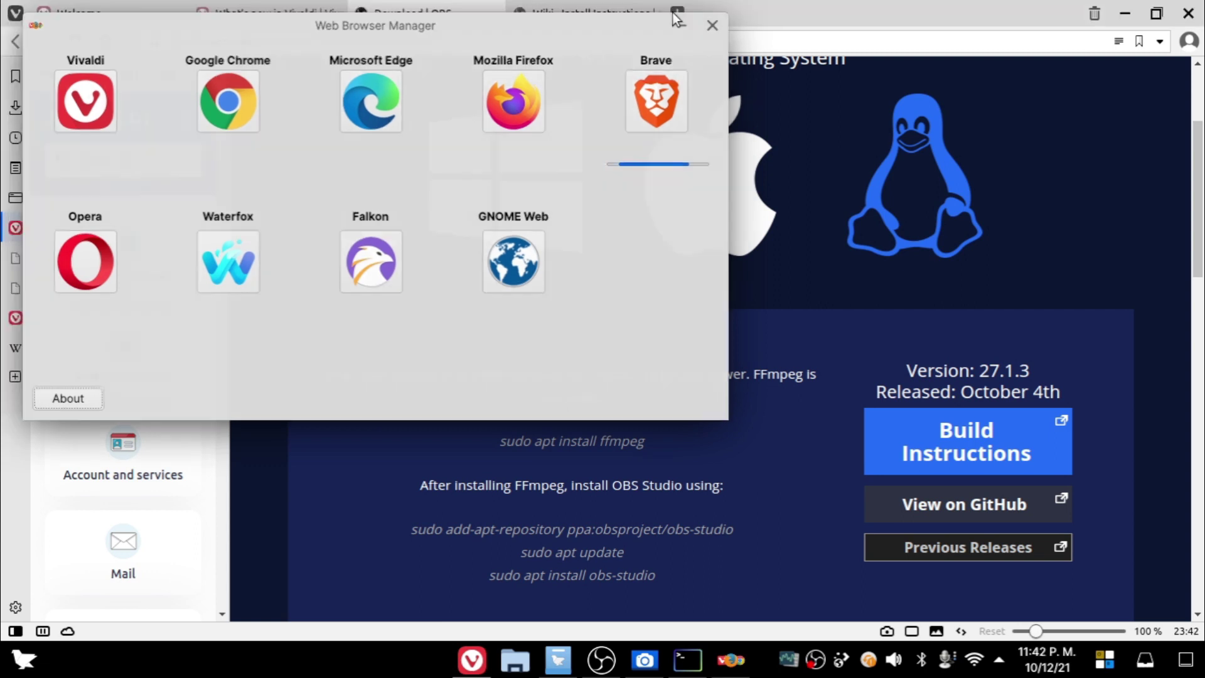
pyautogui.click(1133, 18)
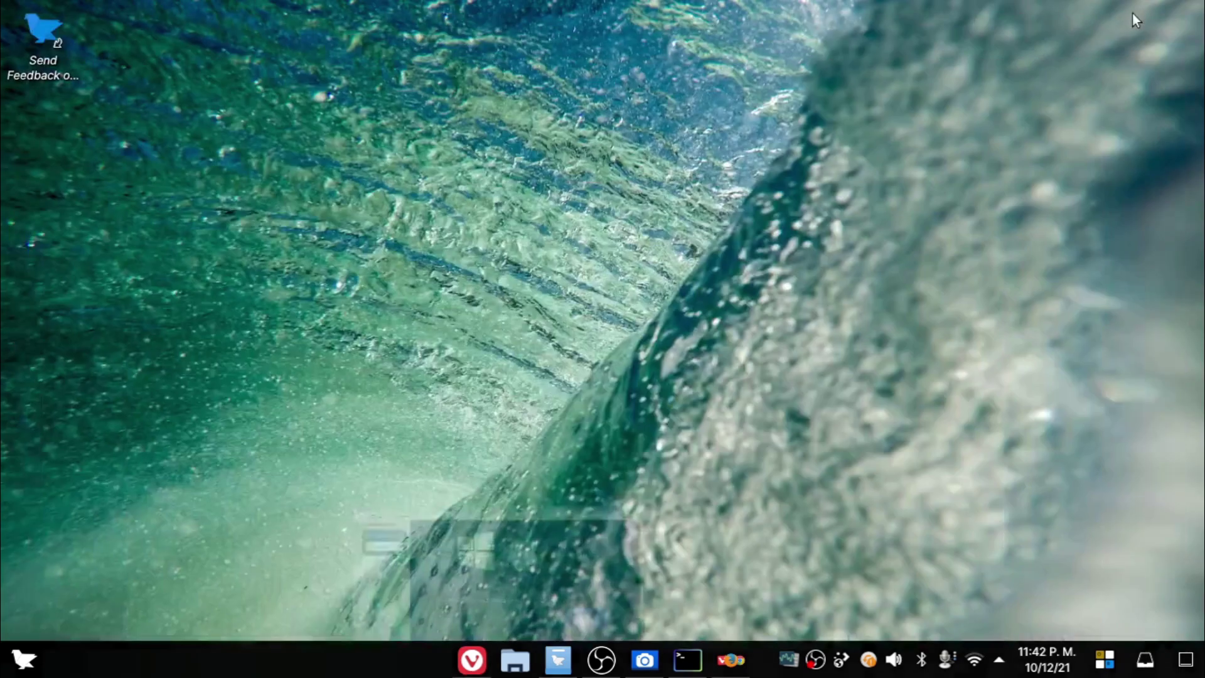
pyautogui.click(24, 659)
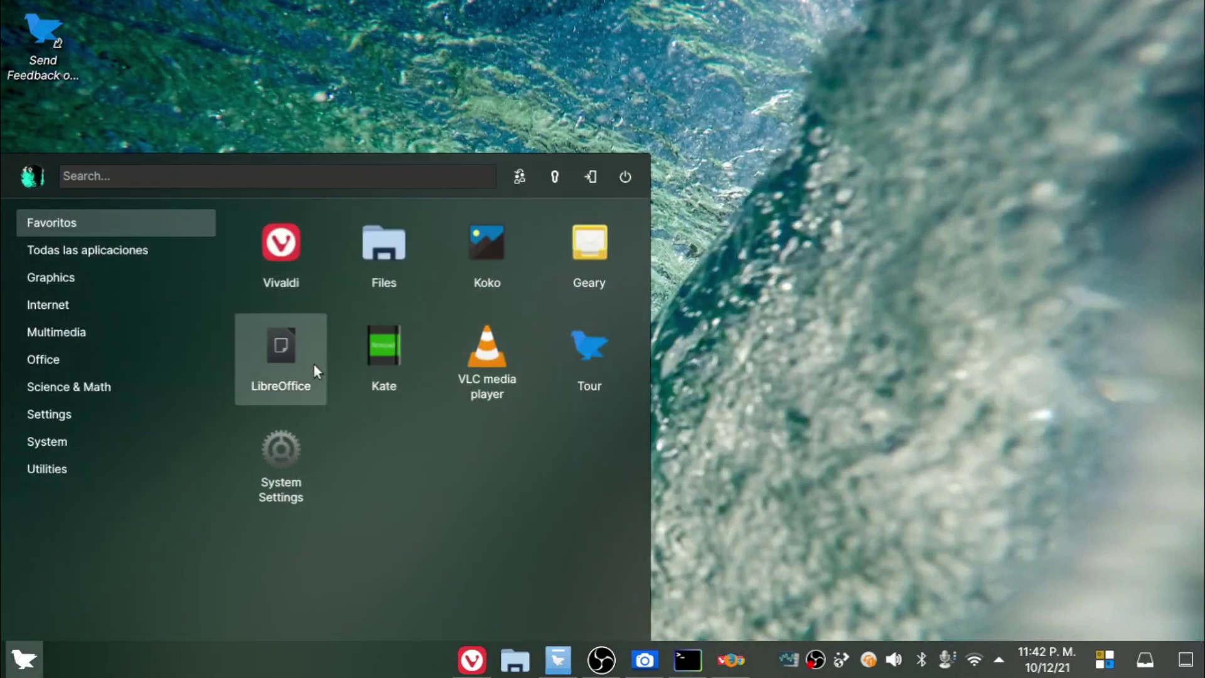
pyautogui.moveTo(59, 241)
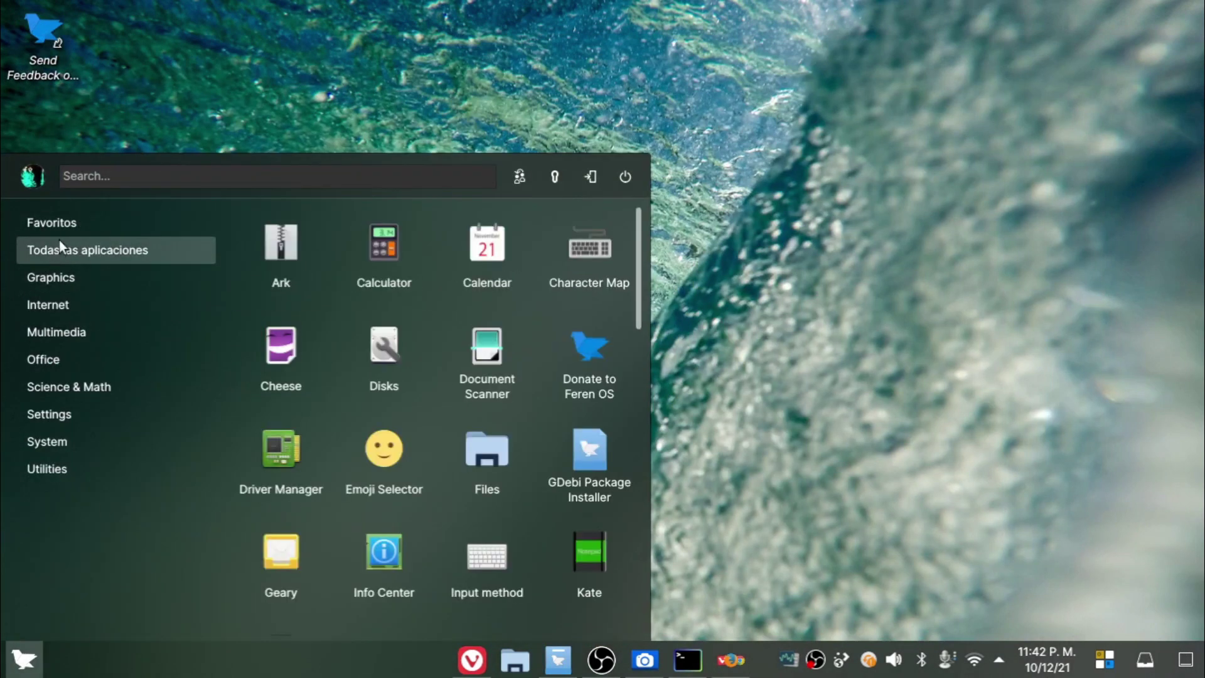
pyautogui.scroll(-7, 404, 512)
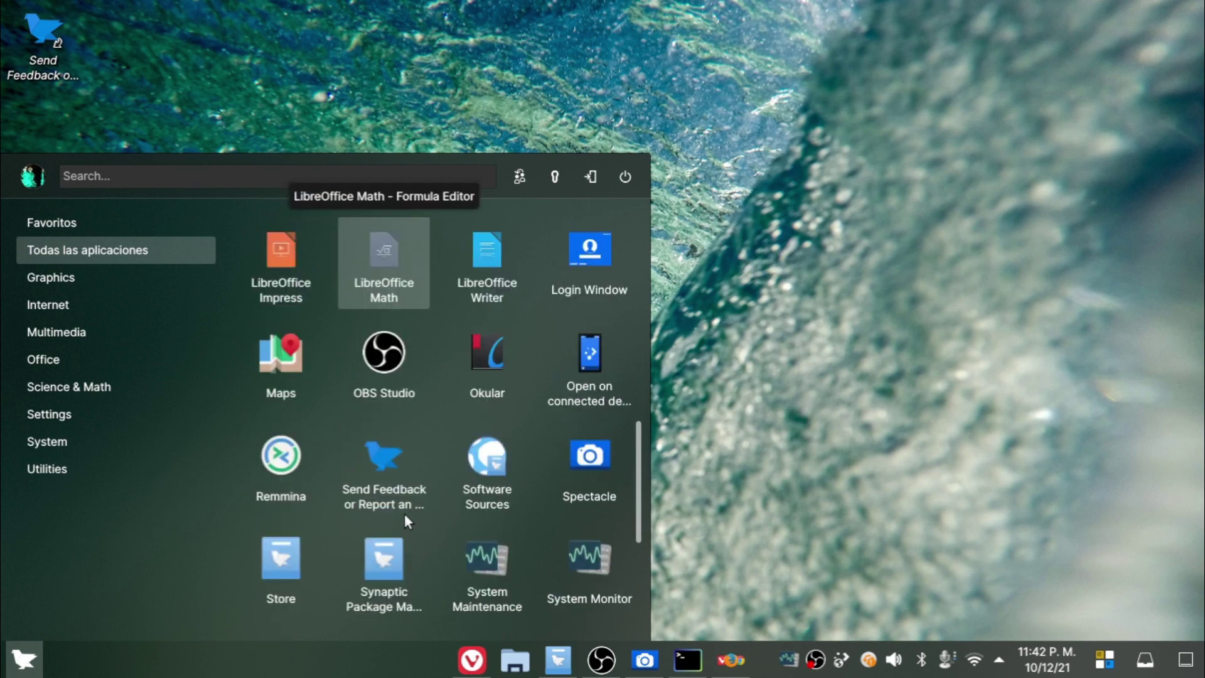
pyautogui.scroll(-5, 404, 513)
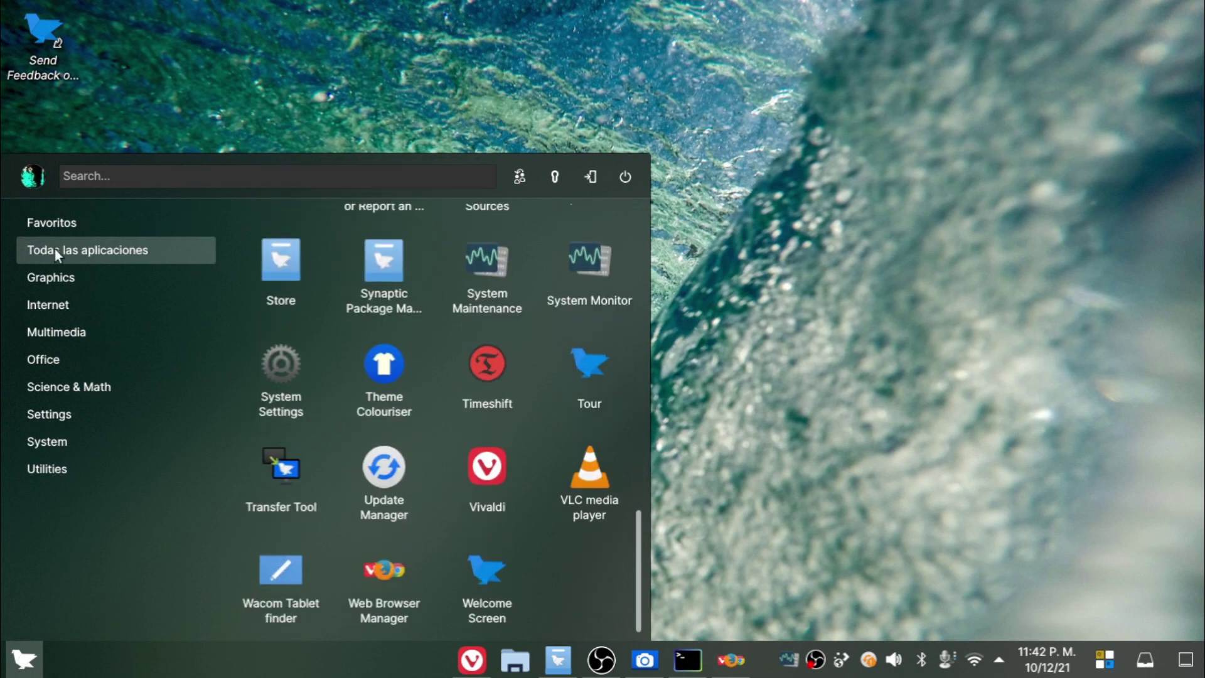
pyautogui.moveTo(51, 318)
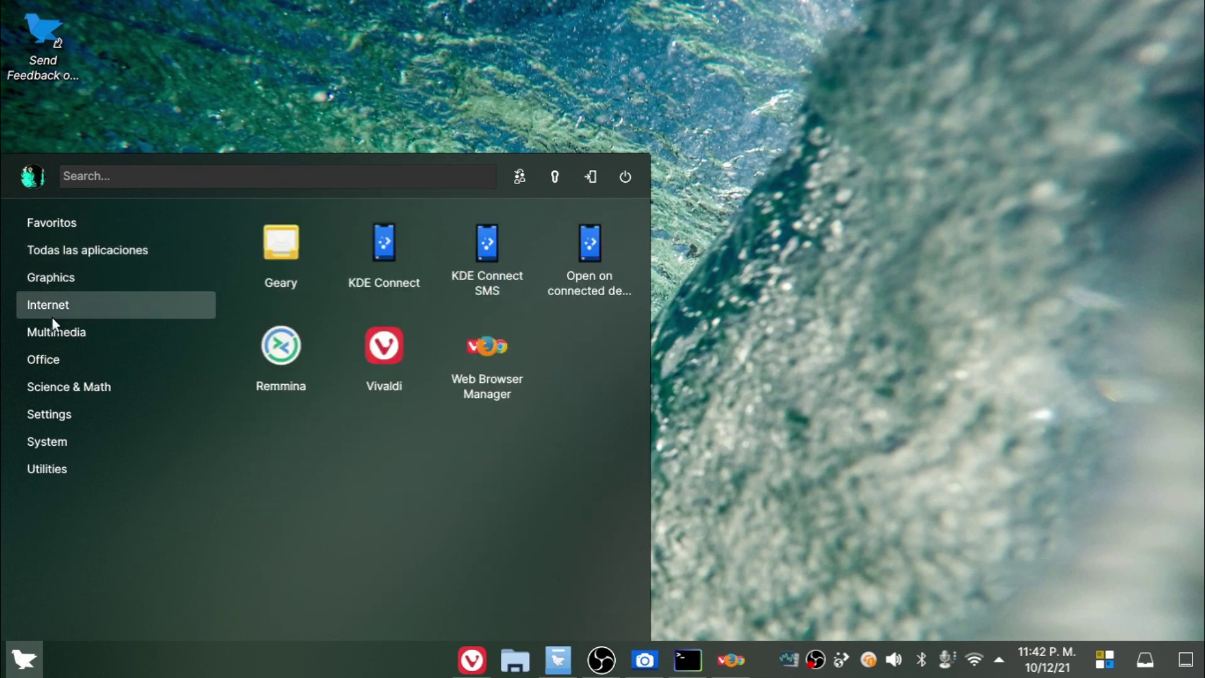
pyautogui.moveTo(51, 342)
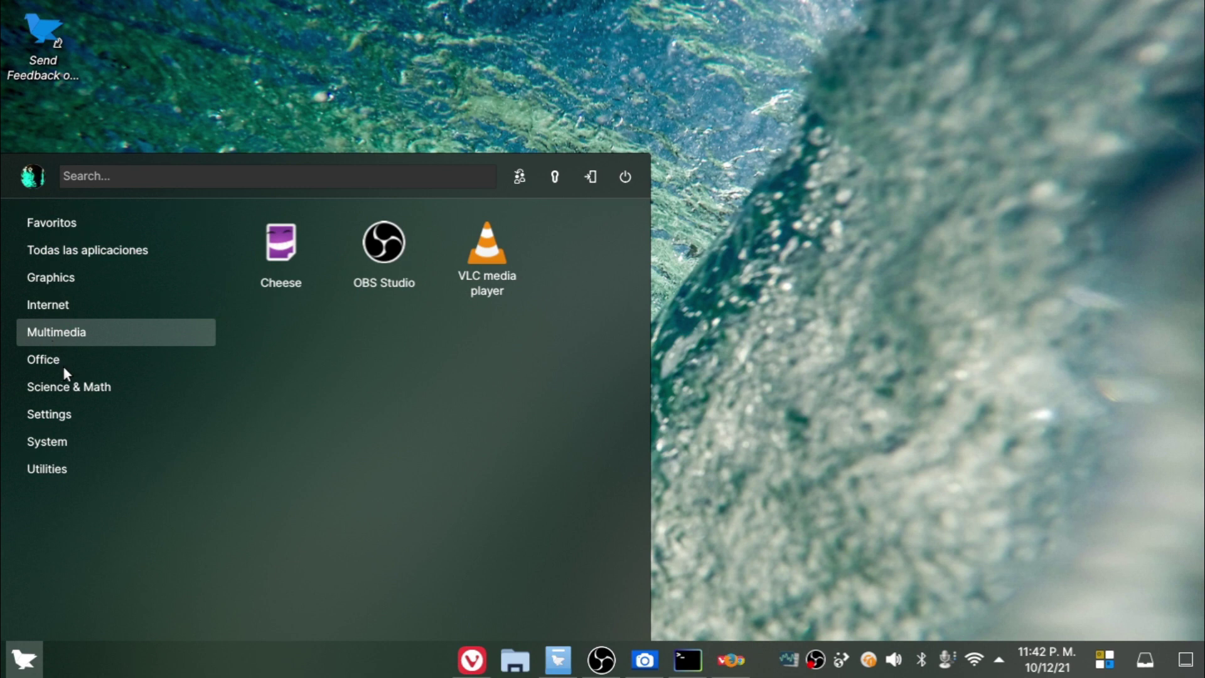
pyautogui.moveTo(63, 367)
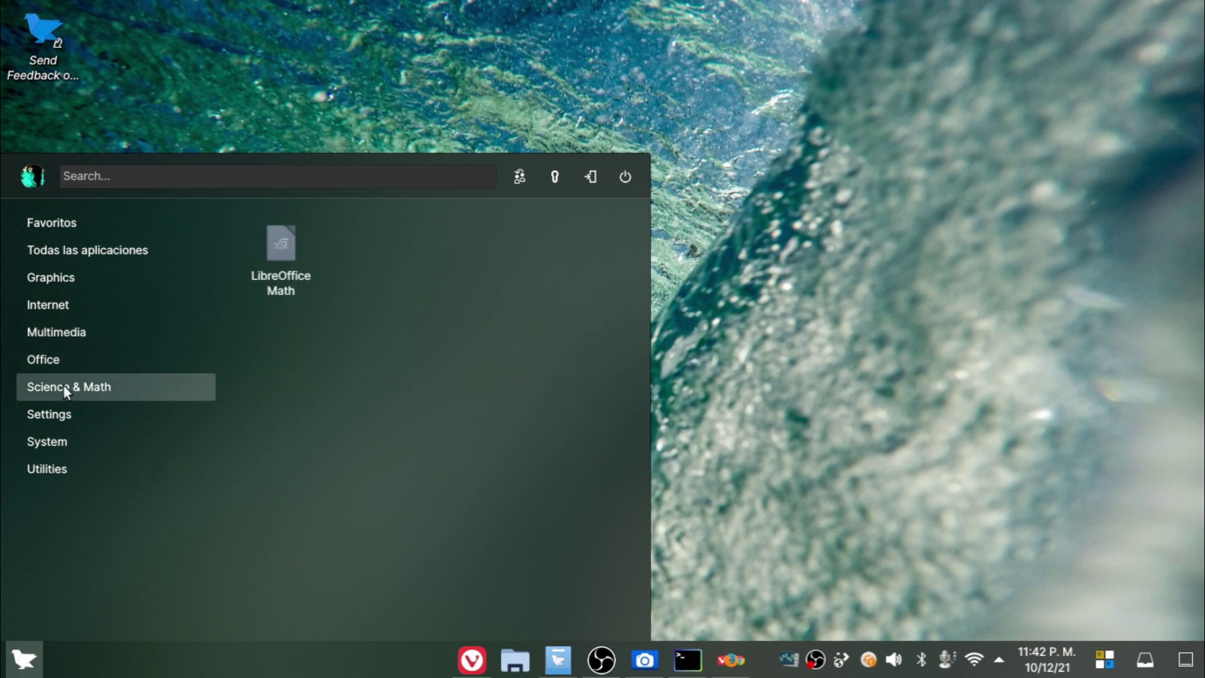
pyautogui.moveTo(62, 416)
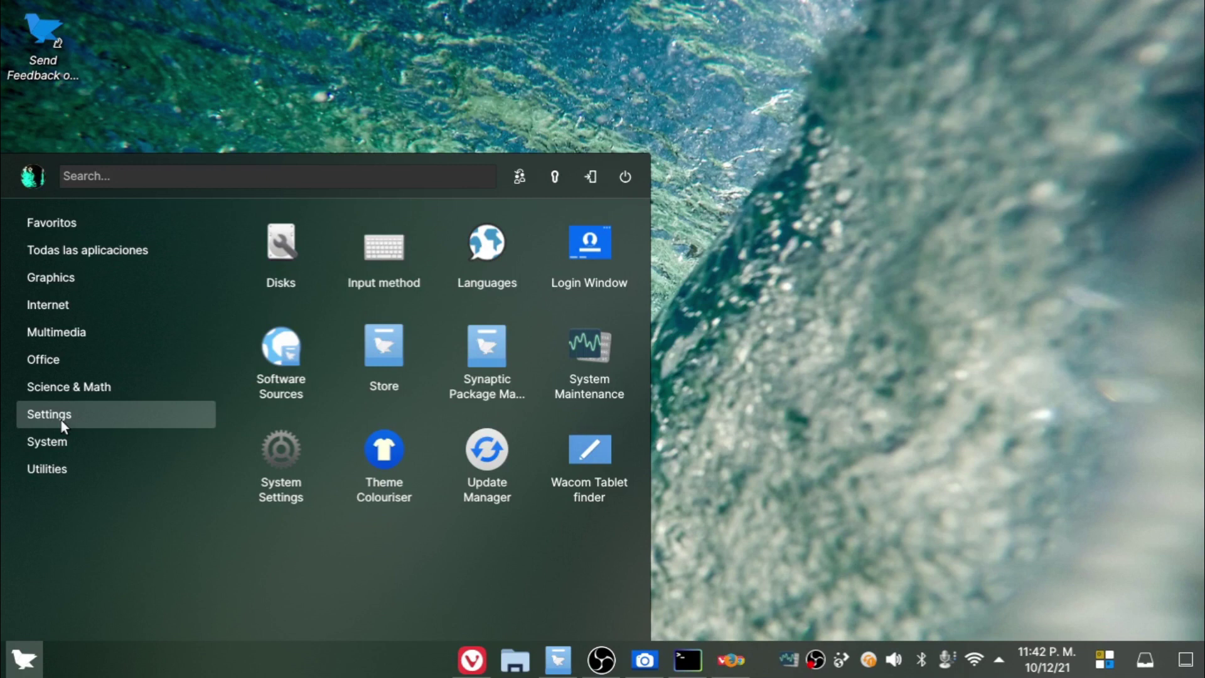
pyautogui.moveTo(55, 442)
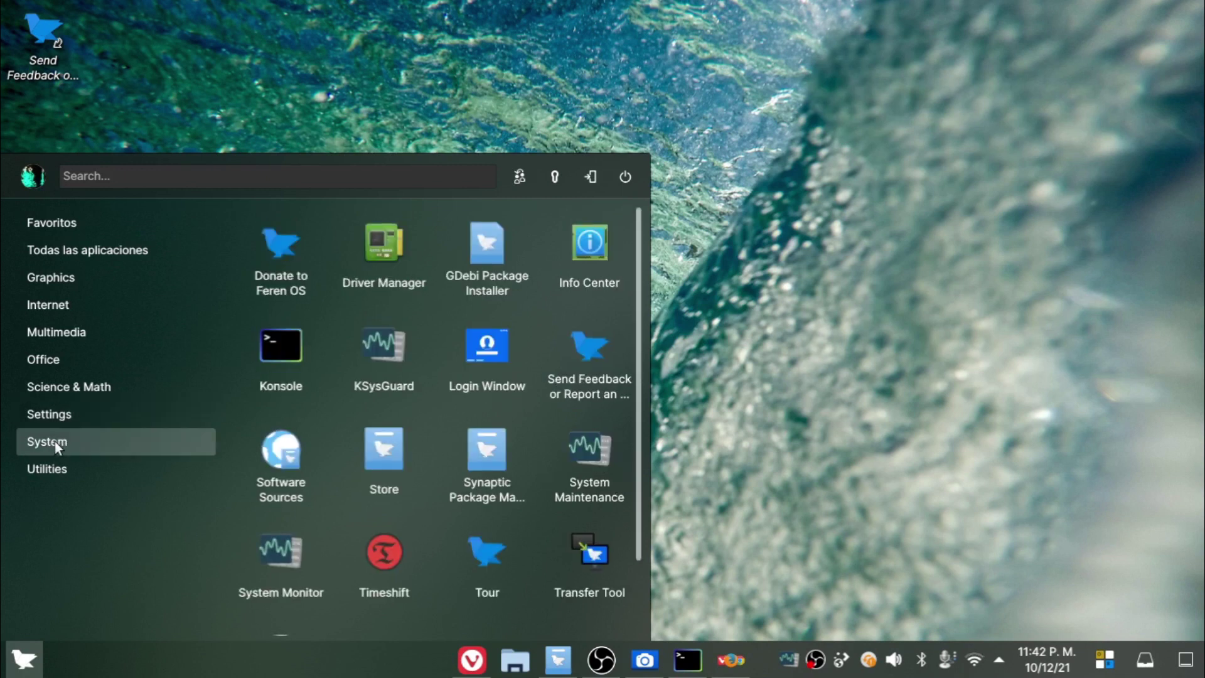
pyautogui.moveTo(29, 481)
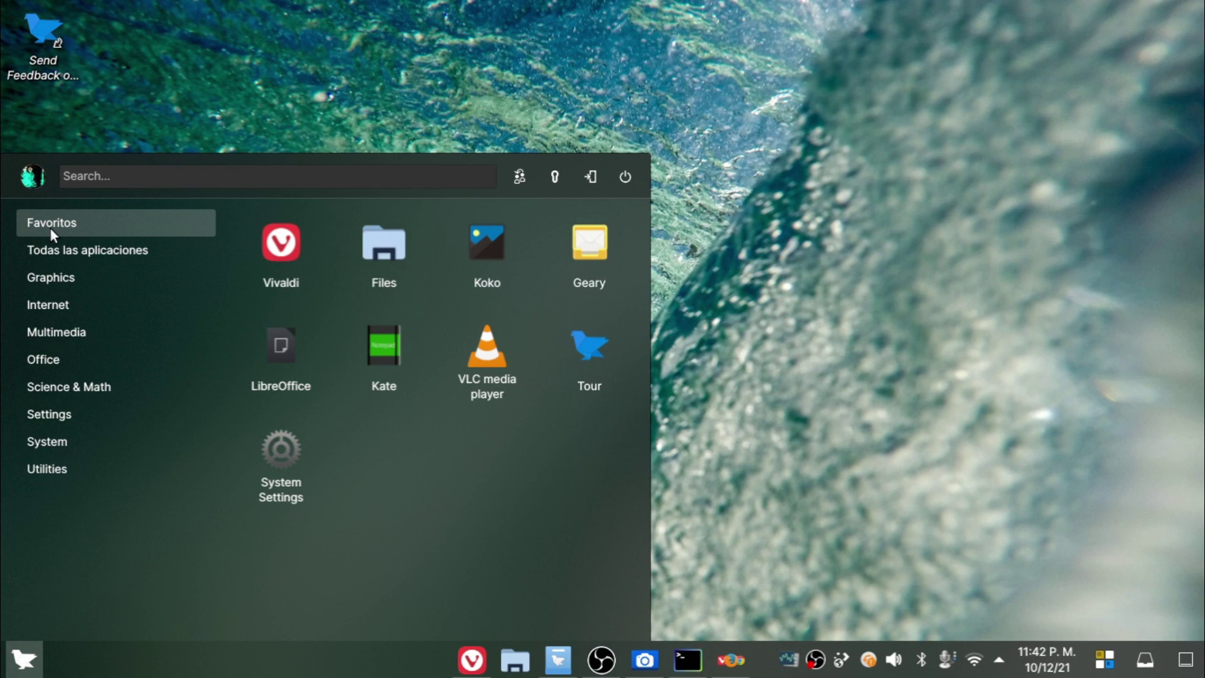
# Step: In System Settings, raise the animation speed close to Instantánea, apply the Tema claro theme and check it in the application menu
pyautogui.click(281, 461)
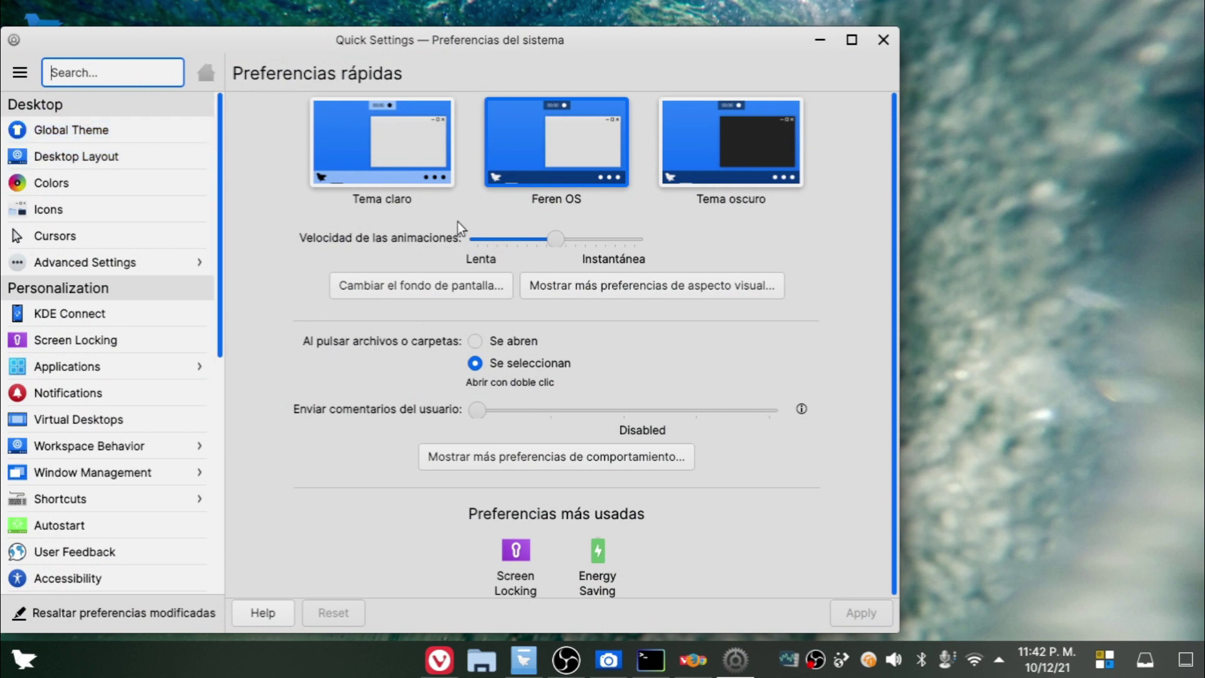
pyautogui.moveTo(551, 238); pyautogui.dragTo(628, 241)
pyautogui.click(394, 159)
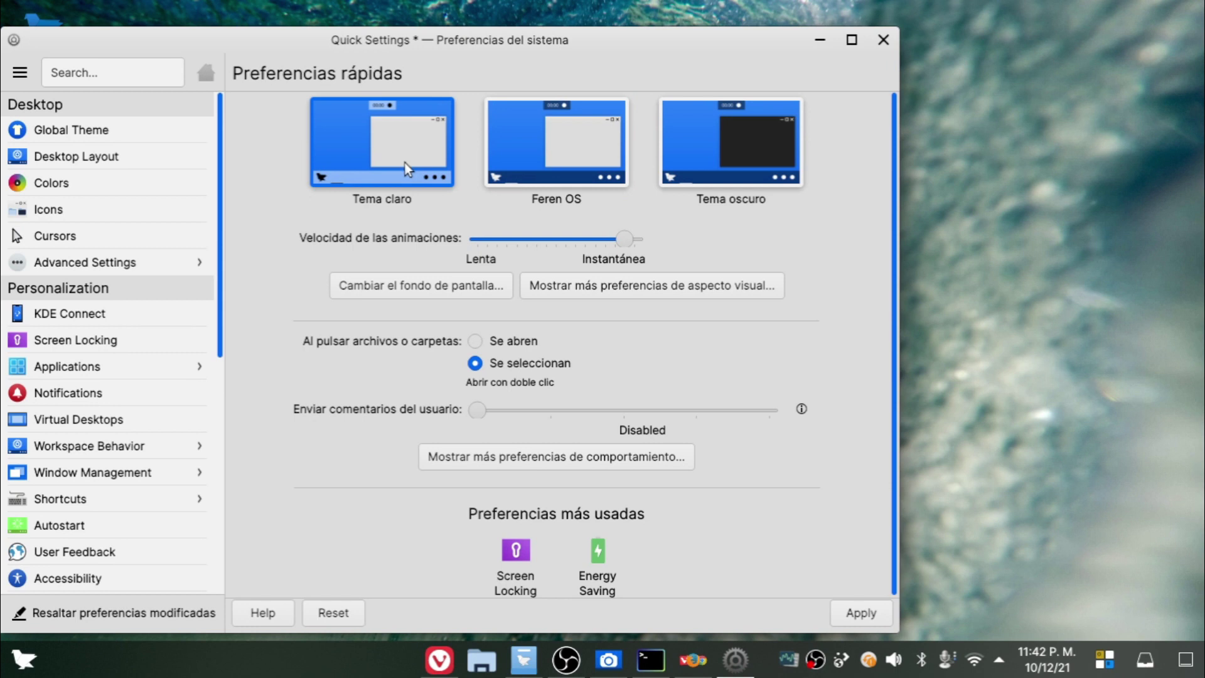
pyautogui.click(608, 173)
pyautogui.click(456, 176)
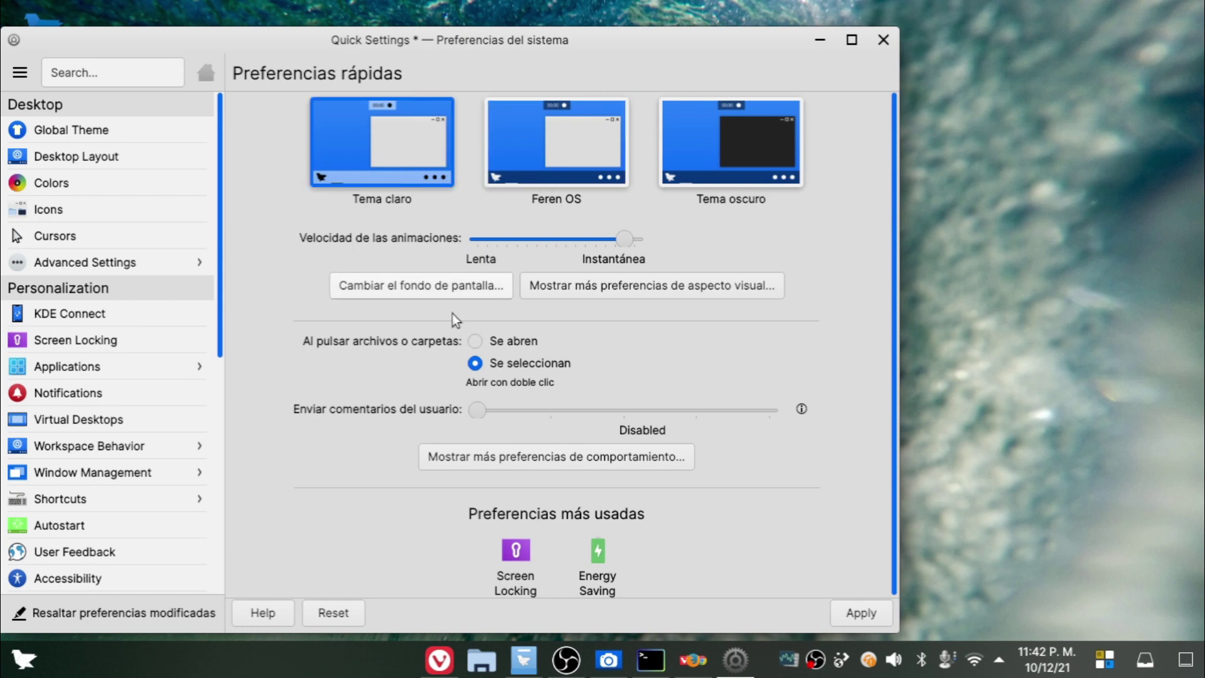
pyautogui.click(861, 611)
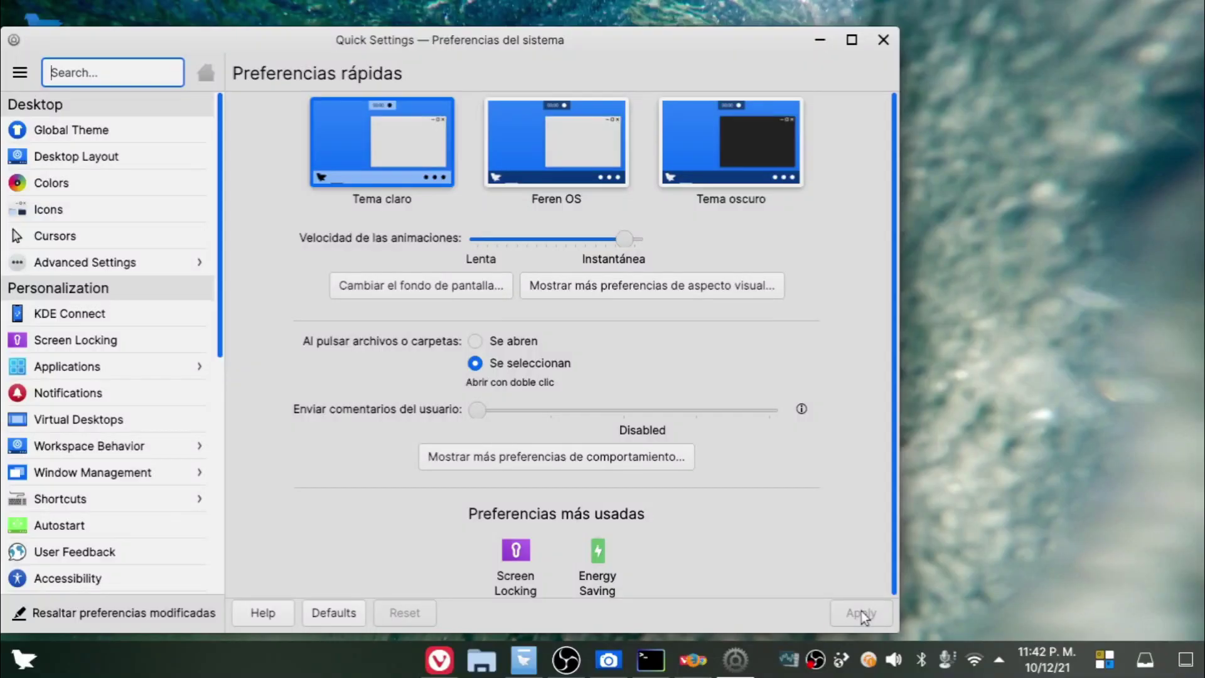
pyautogui.press('super')
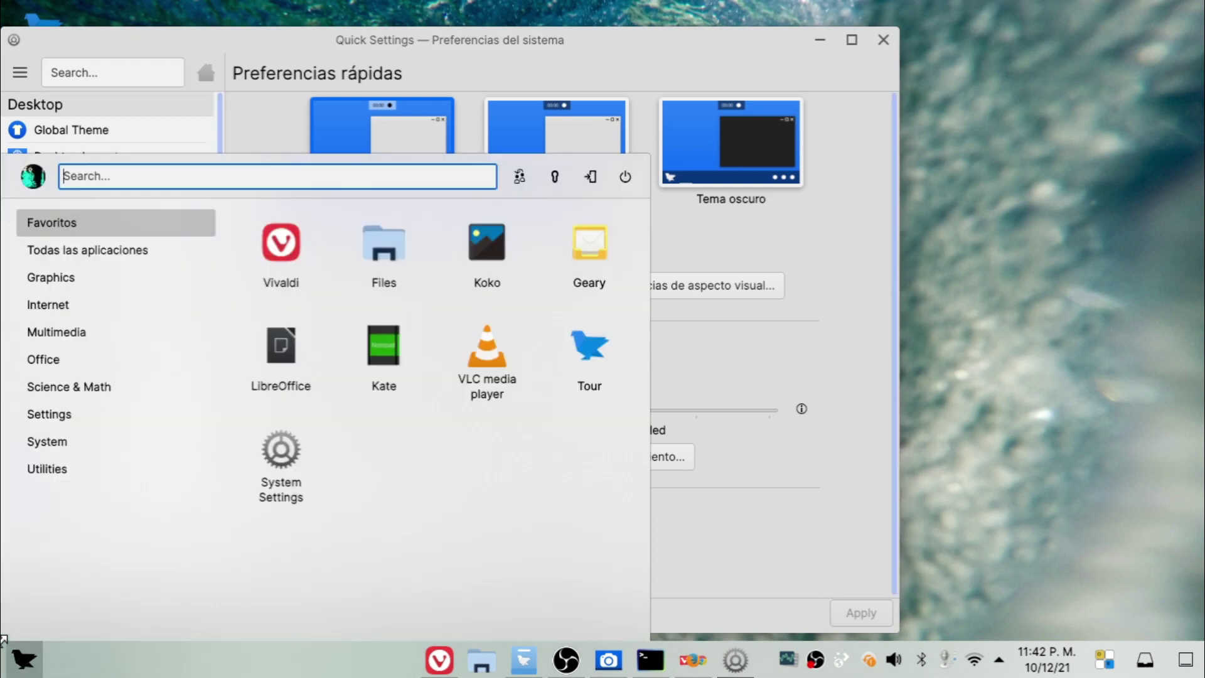
pyautogui.click(921, 539)
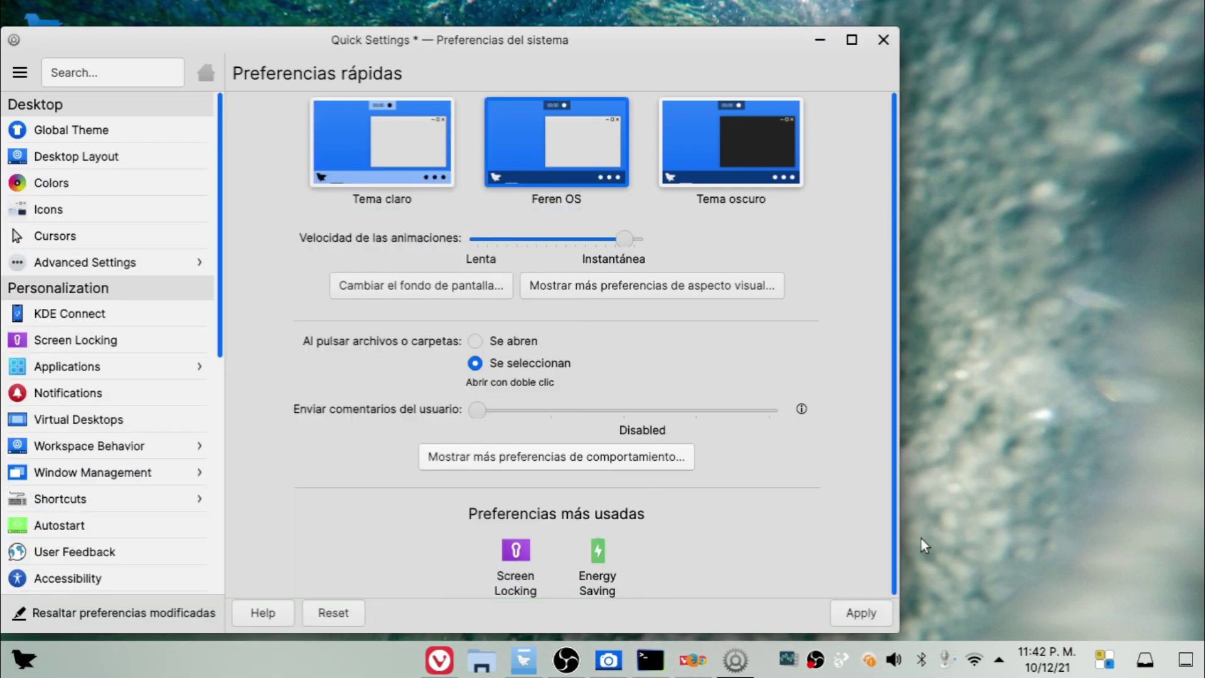
# Step: Apply the Feren OS theme, and after checking it in the application menu, switch to Tema oscuro
pyautogui.click(862, 614)
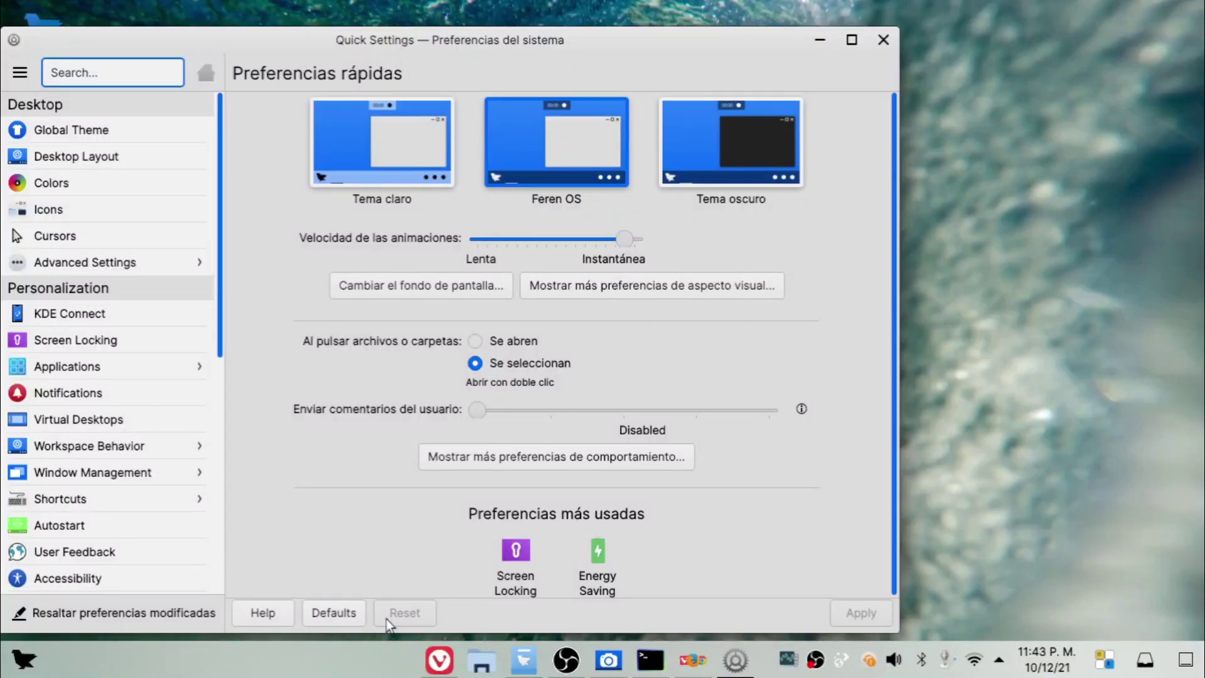
pyautogui.click(24, 659)
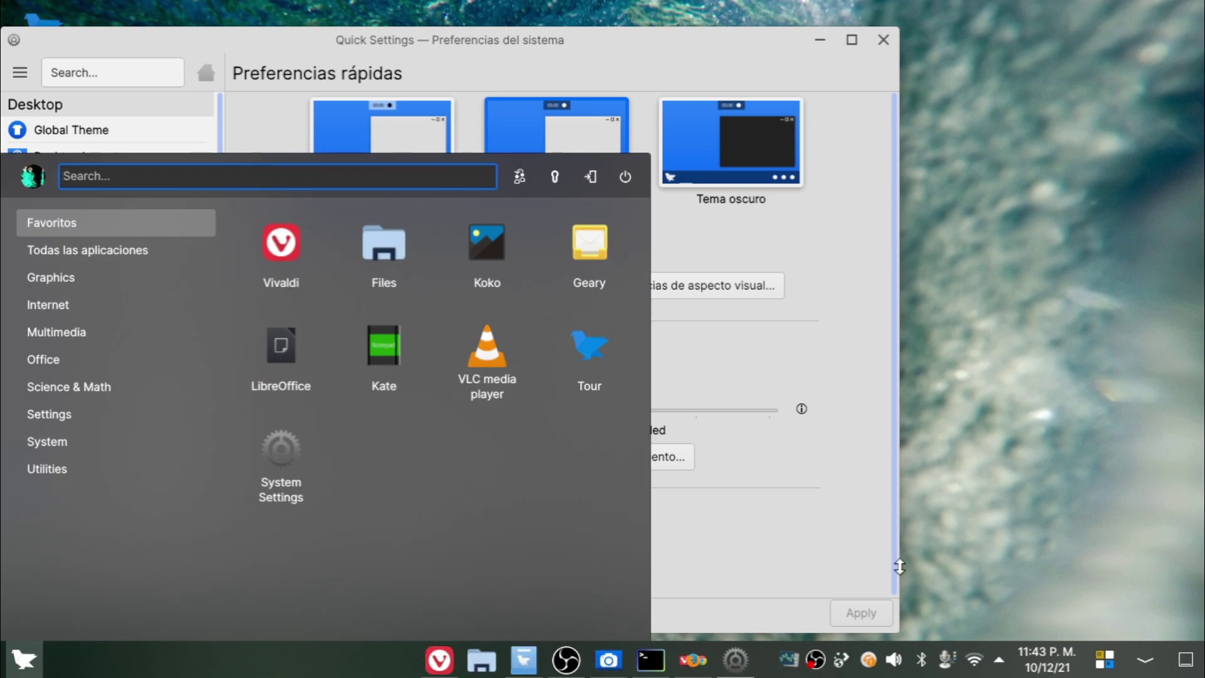
pyautogui.click(900, 567)
pyautogui.press('Right')
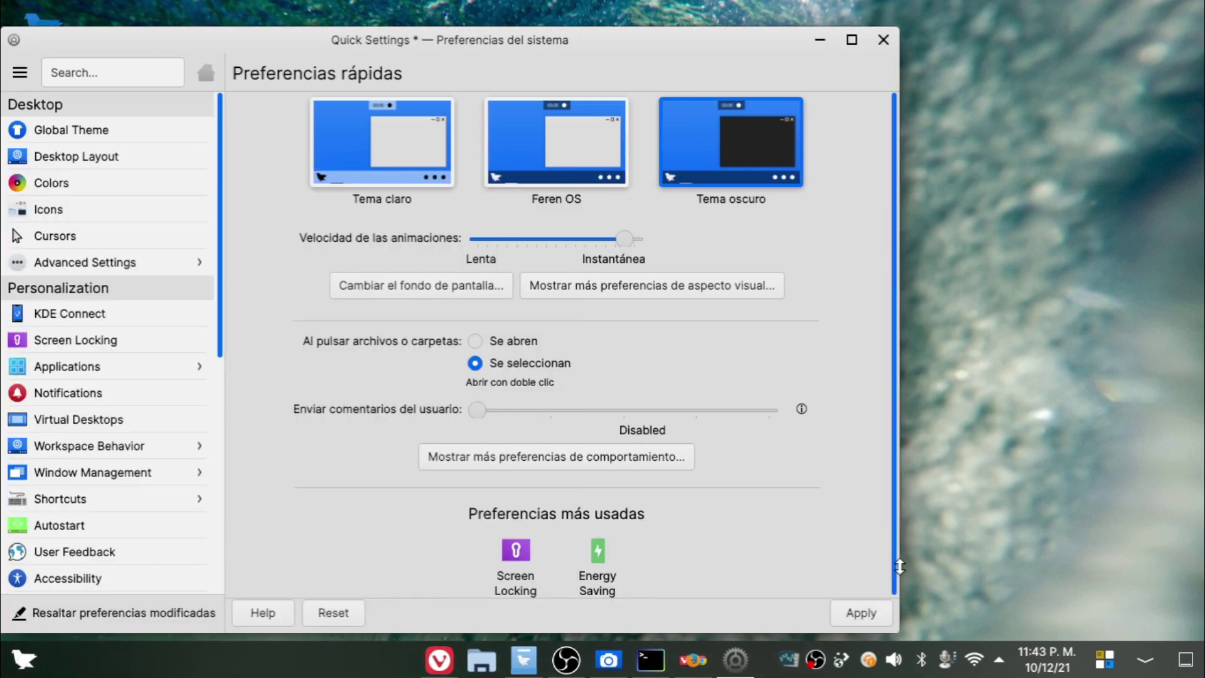
pyautogui.click(861, 612)
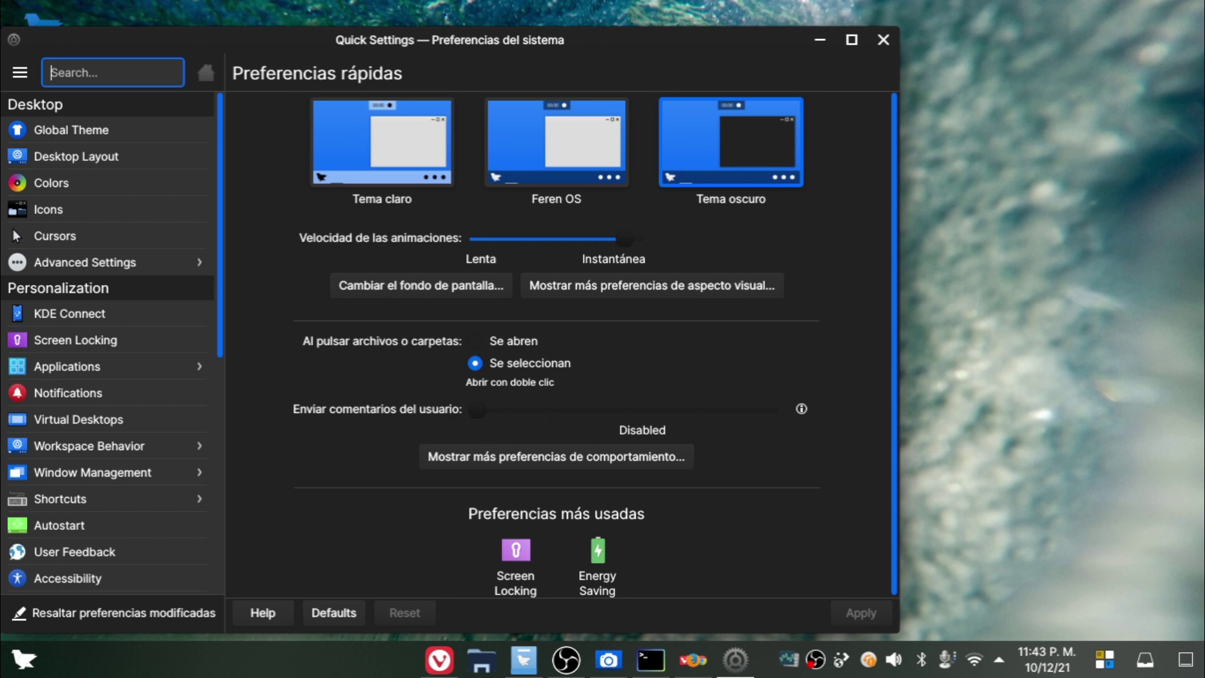
# Step: Open the Global Theme settings
pyautogui.press('Up')
pyautogui.press('Up')
pyautogui.press('Up')
pyautogui.press('Up')
pyautogui.press('Up')
pyautogui.press('Up')
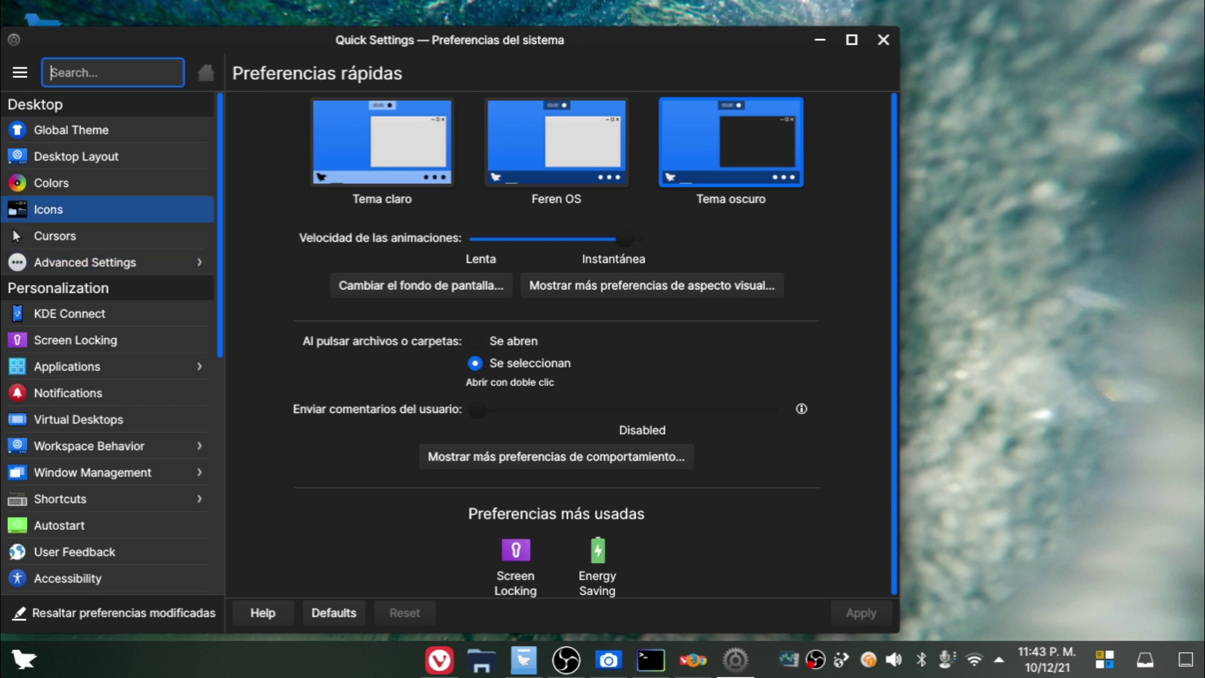
pyautogui.press('Return')
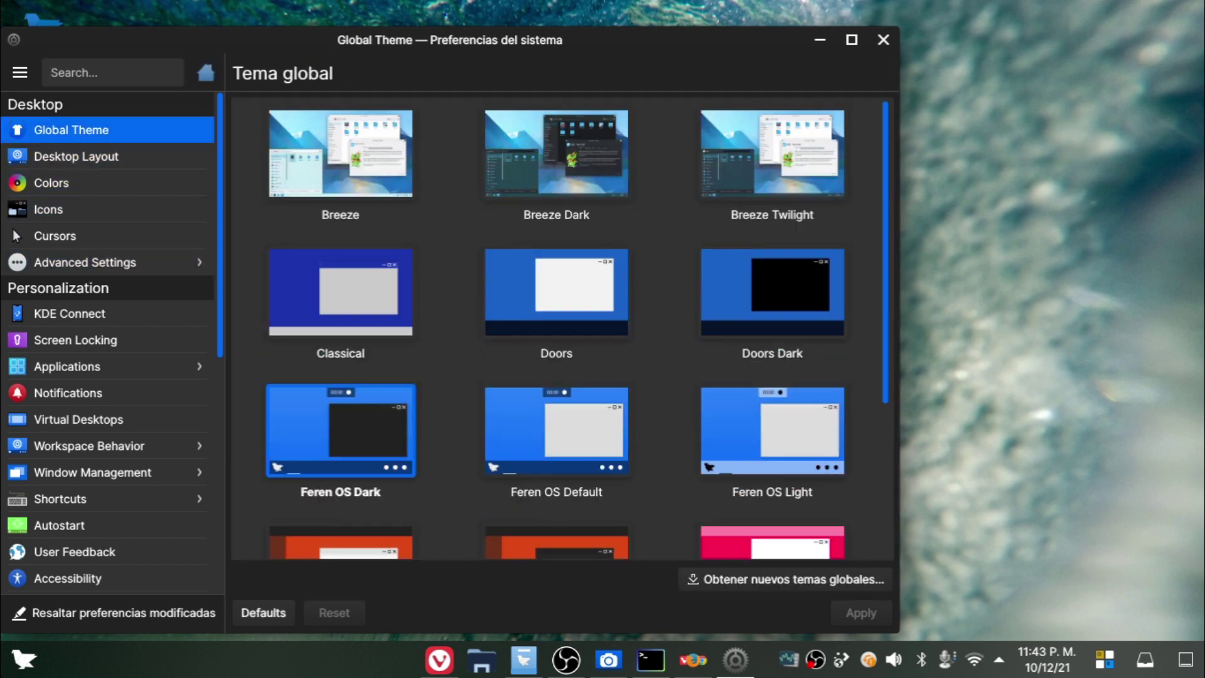
# Step: Browse the available global themes and apply Breeze Dark
pyautogui.press('Tab')
pyautogui.press('Down')
pyautogui.press('Down')
pyautogui.press('Down')
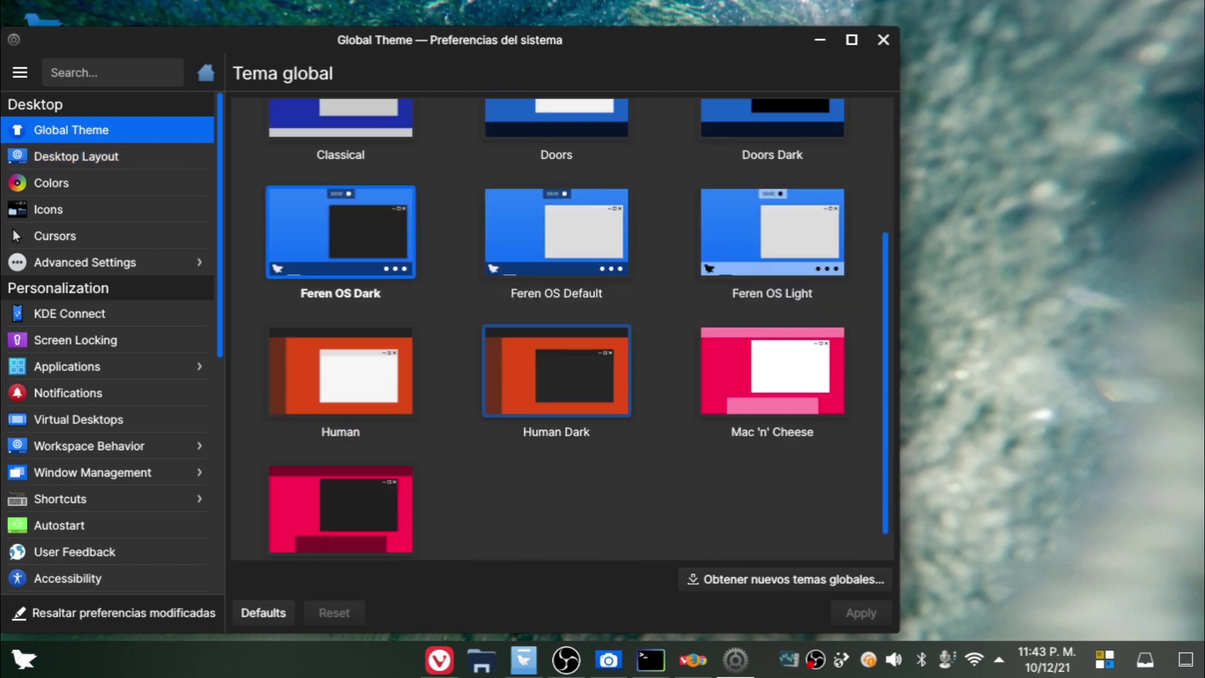
pyautogui.press('Up')
pyautogui.press('Up')
pyautogui.press('Left')
pyautogui.press('Up')
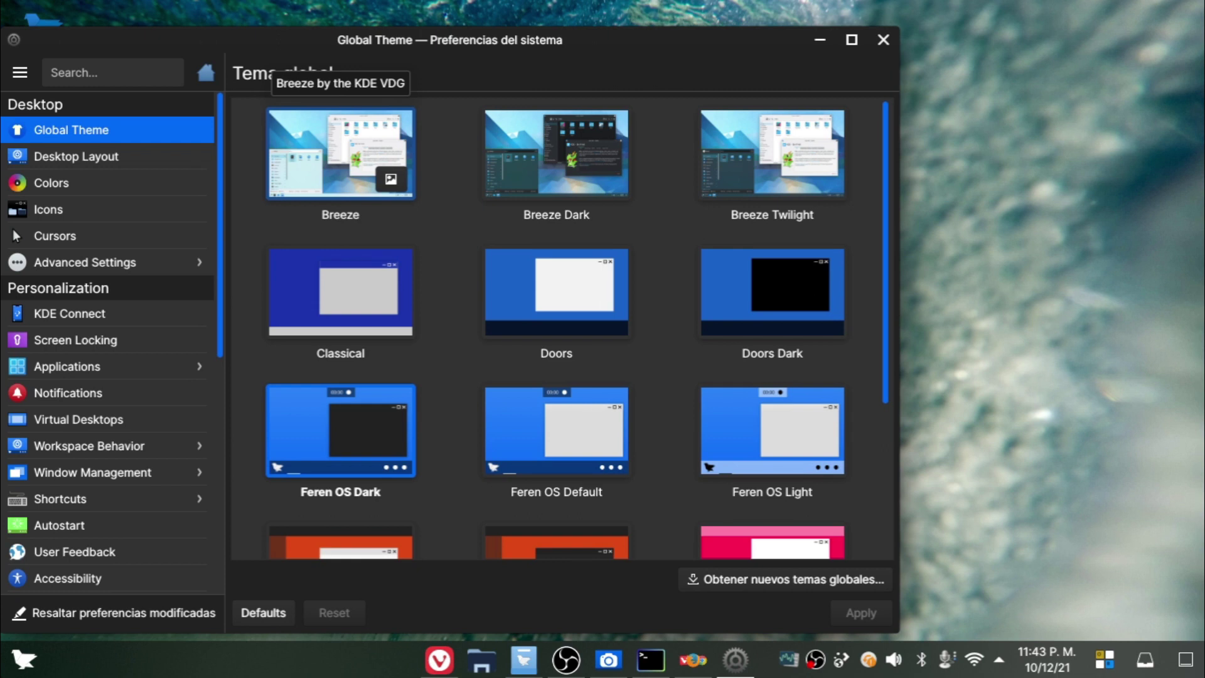
pyautogui.press('Right')
pyautogui.press('space')
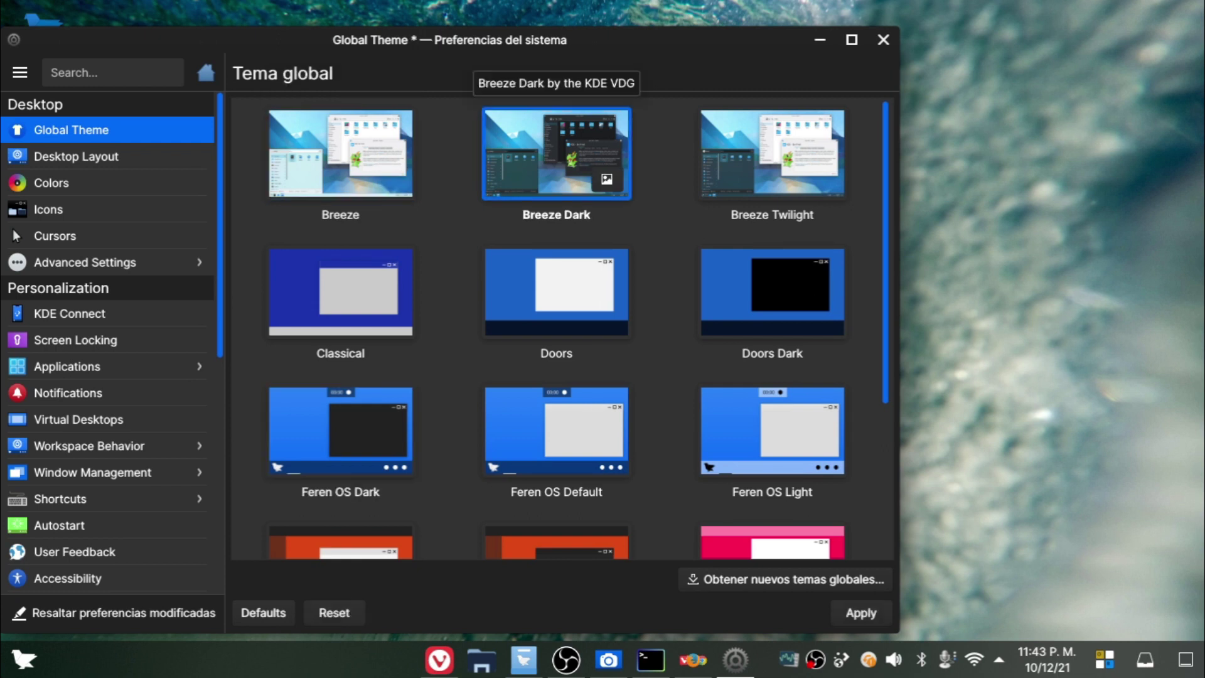
pyautogui.click(864, 619)
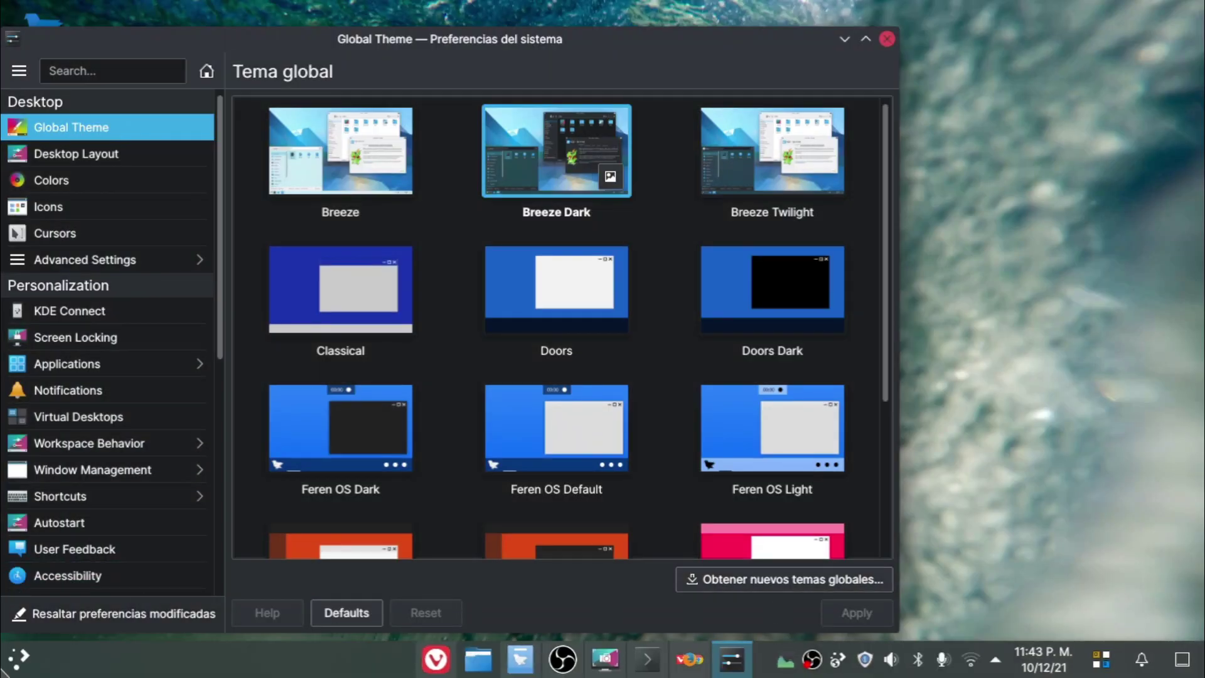
# Step: Check the application launcher under the new theme and look through the whole list of global themes
pyautogui.click(25, 660)
pyautogui.click(17, 664)
pyautogui.scroll(-3, 398, 317)
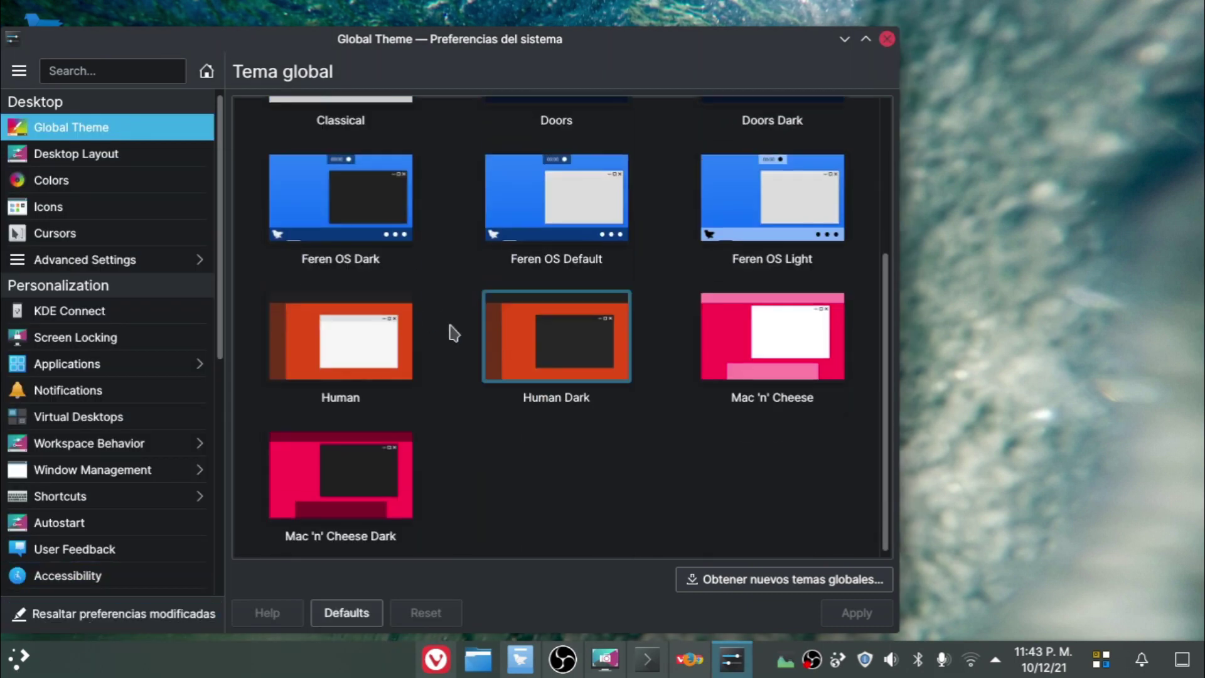
pyautogui.scroll(3, 456, 333)
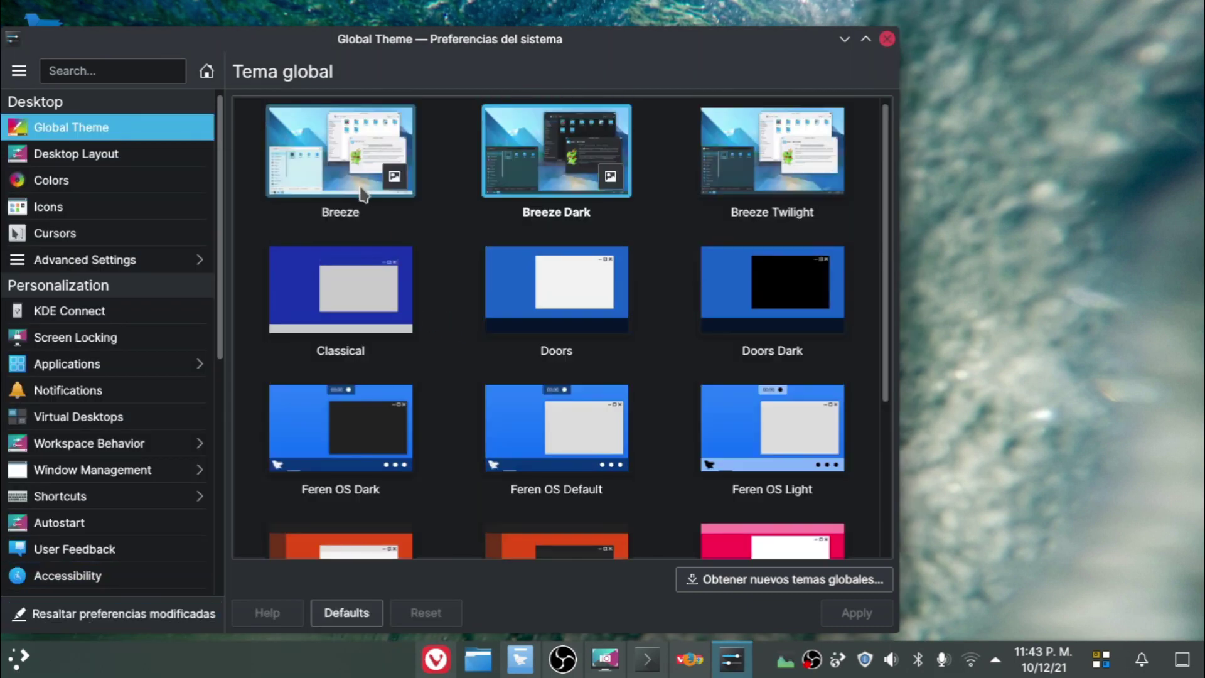
# Step: Apply the Breeze global theme and look through the rest of the theme list
pyautogui.click(360, 191)
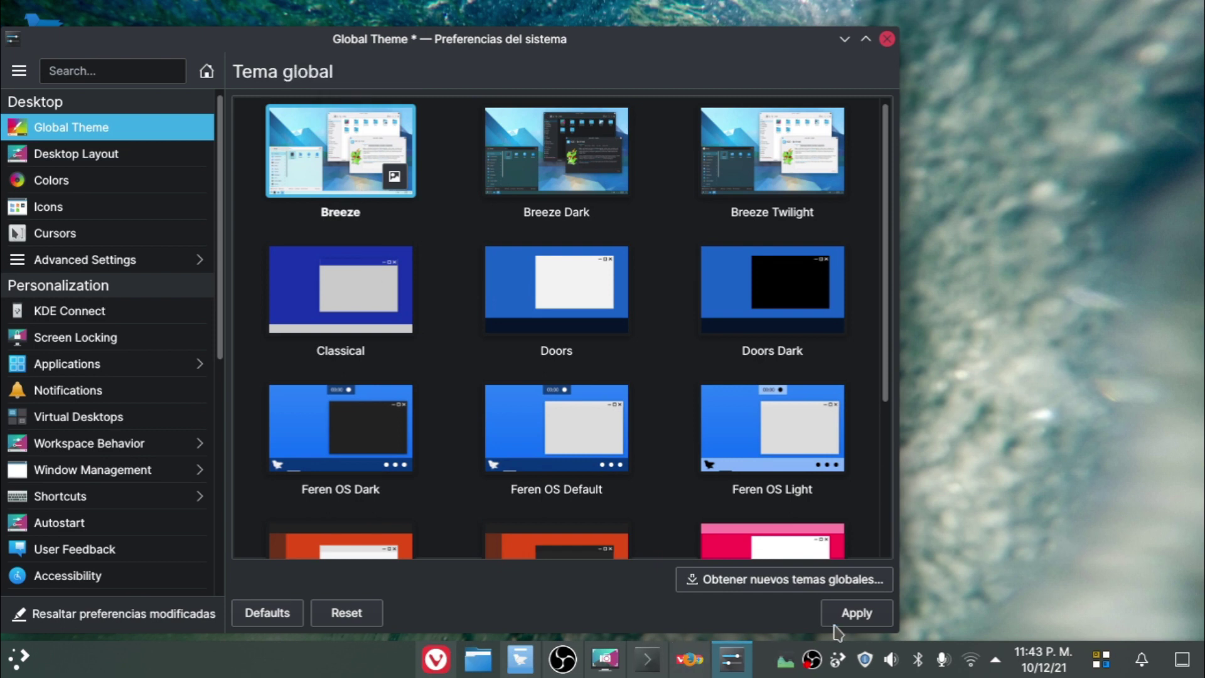
pyautogui.click(852, 618)
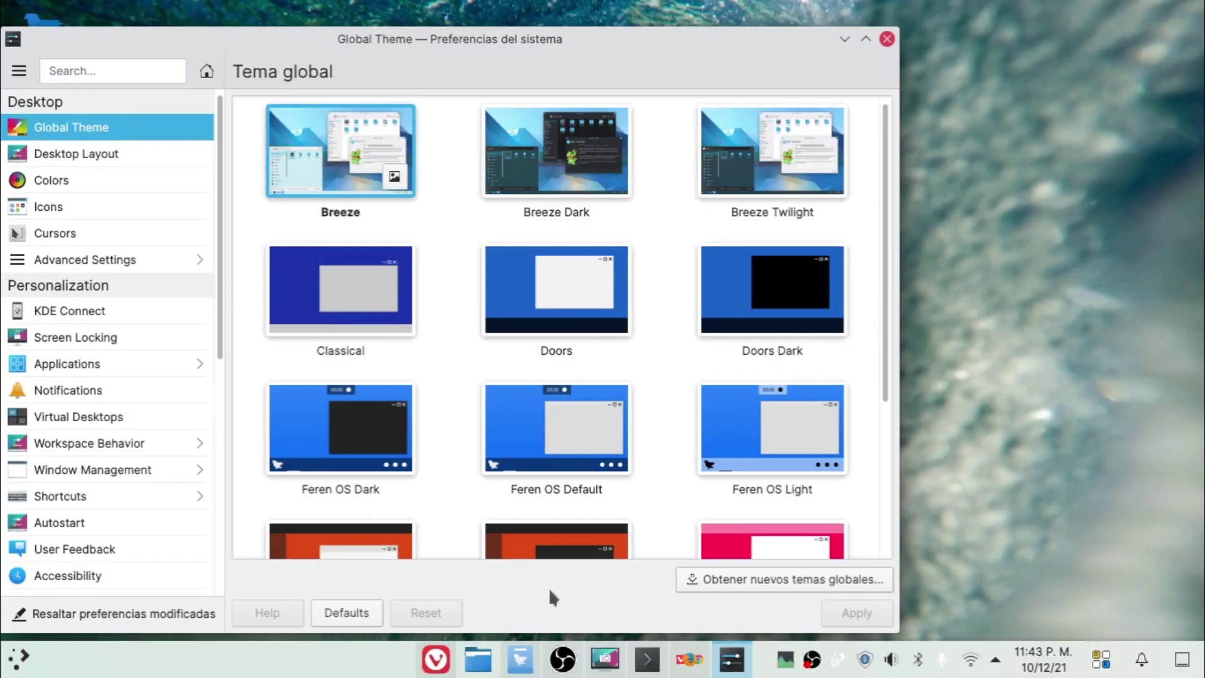
pyautogui.scroll(-4, 433, 352)
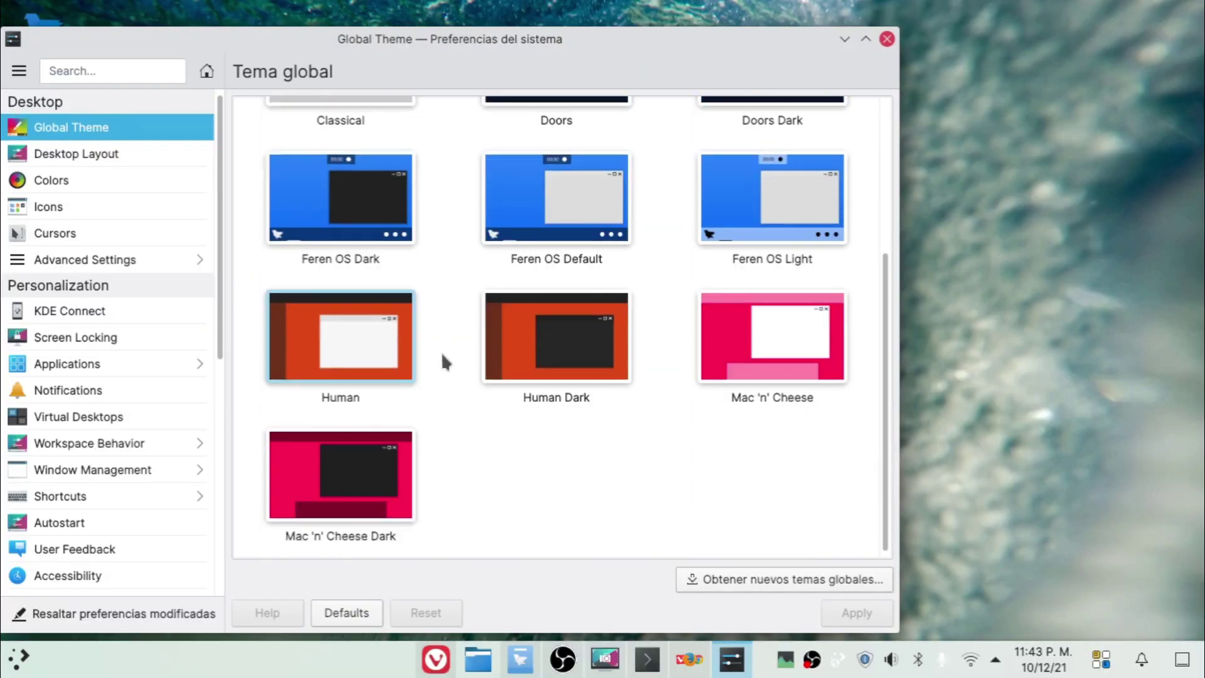
# Step: Look over the available desktop layouts and browse the color schemes
pyautogui.click(72, 159)
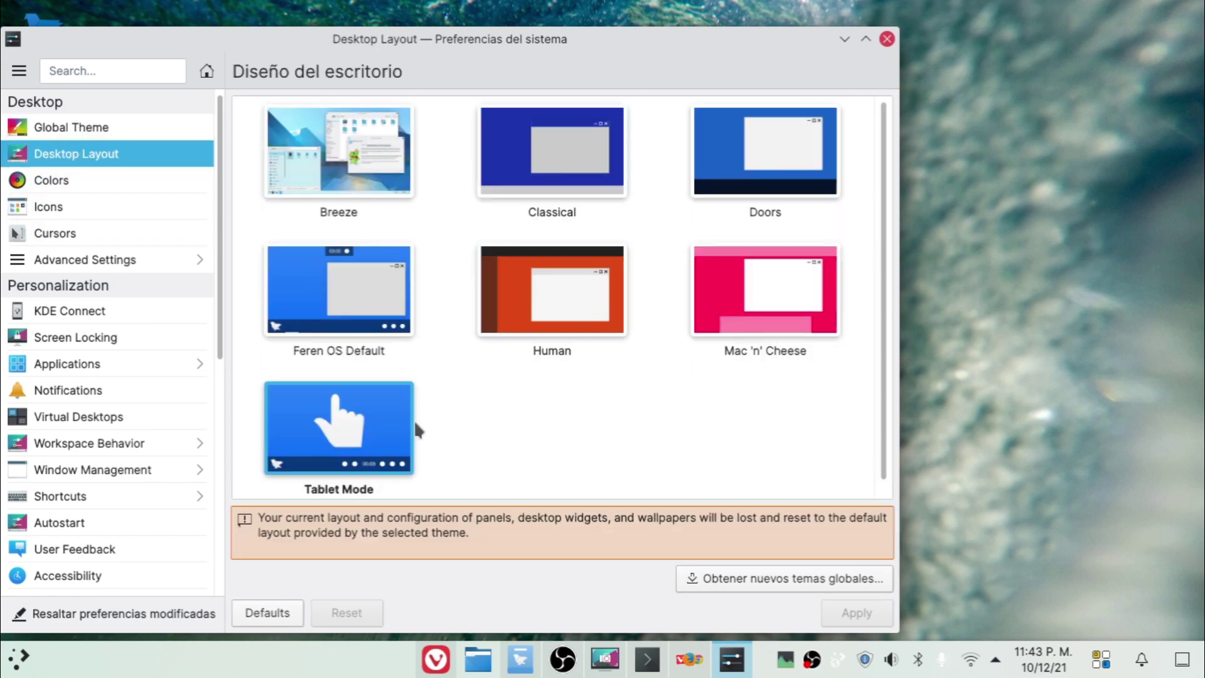
pyautogui.click(84, 185)
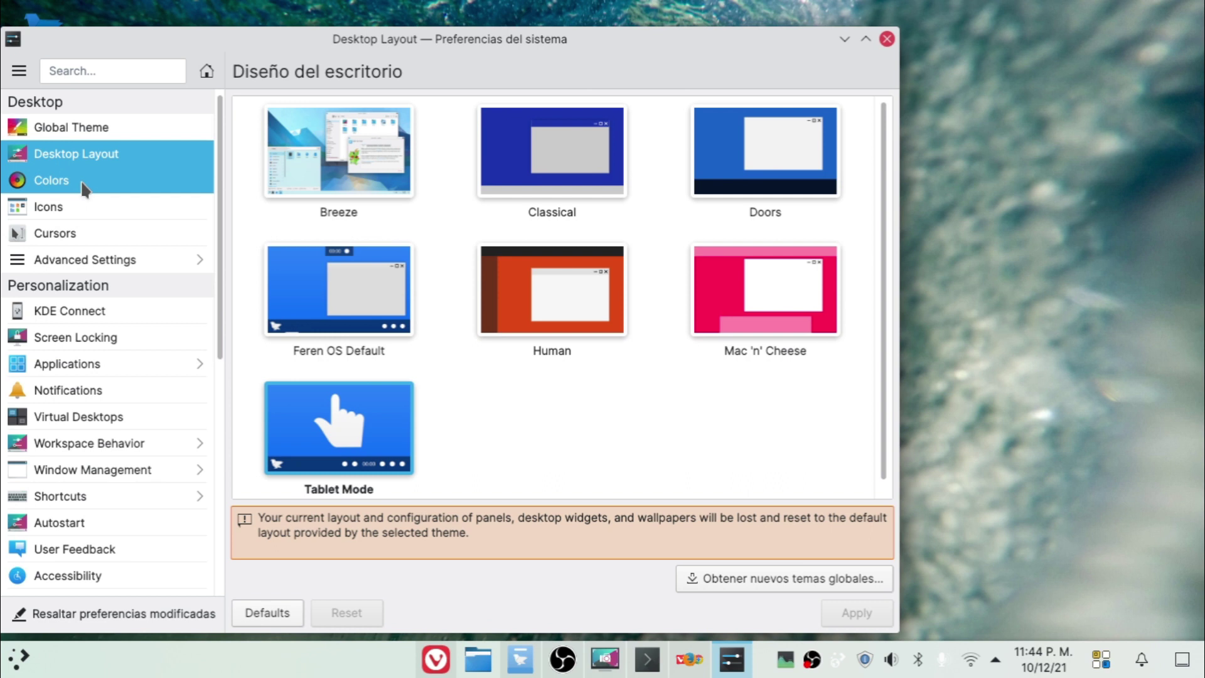
pyautogui.scroll(-5, 450, 511)
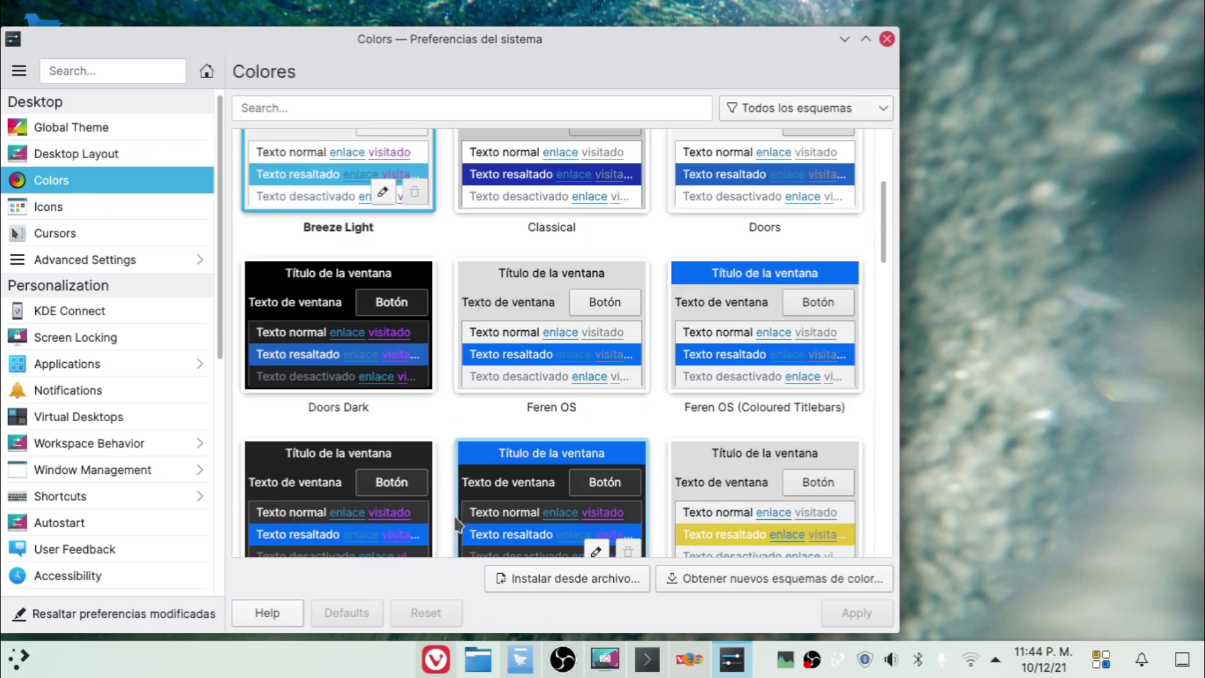
pyautogui.scroll(-3, 455, 517)
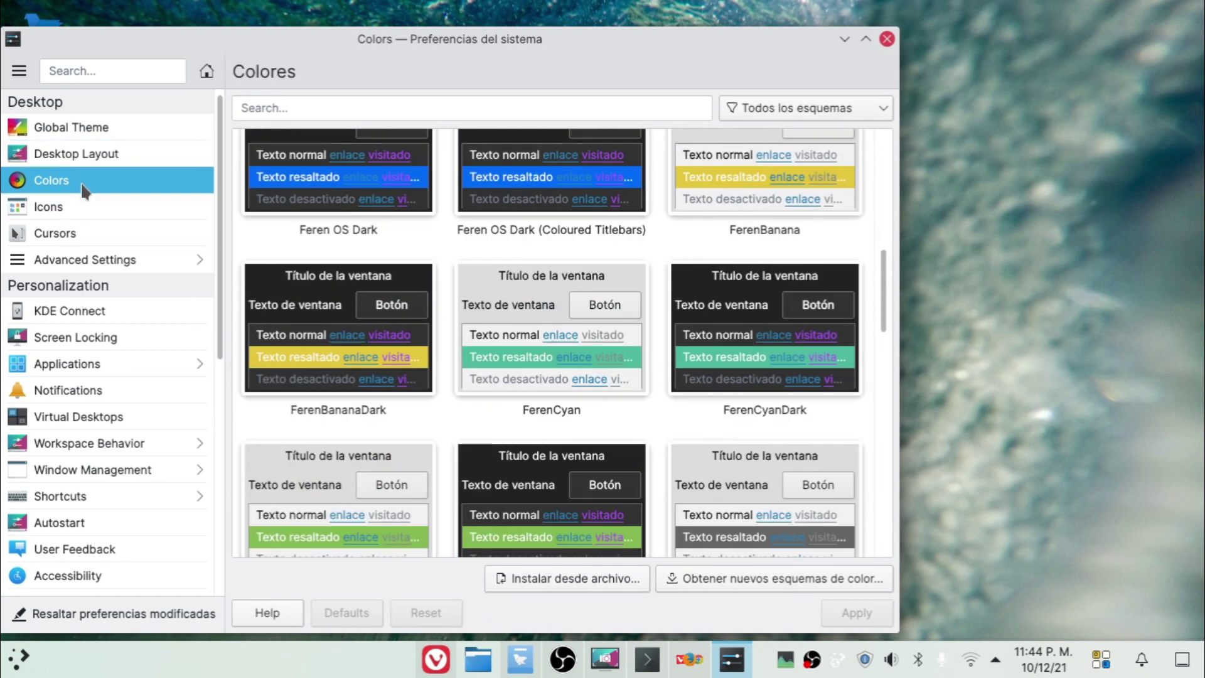
# Step: Try out the Adwaita icon theme and switch the icons back to Breeze
pyautogui.click(70, 210)
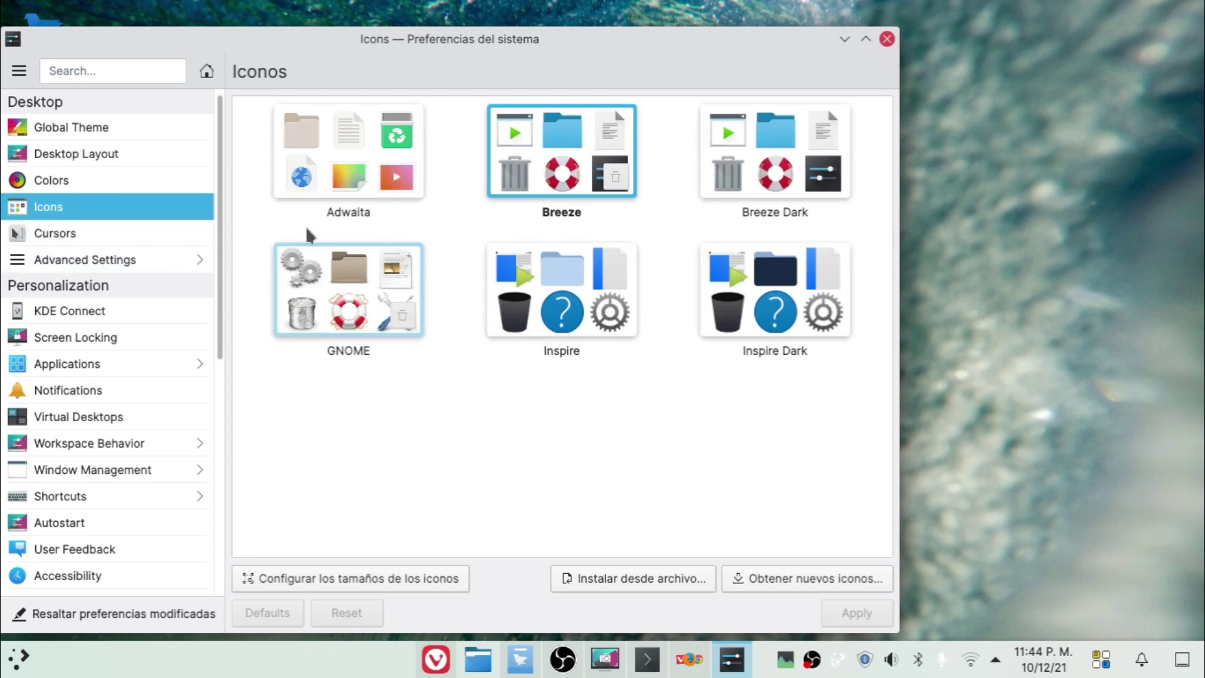
pyautogui.click(325, 133)
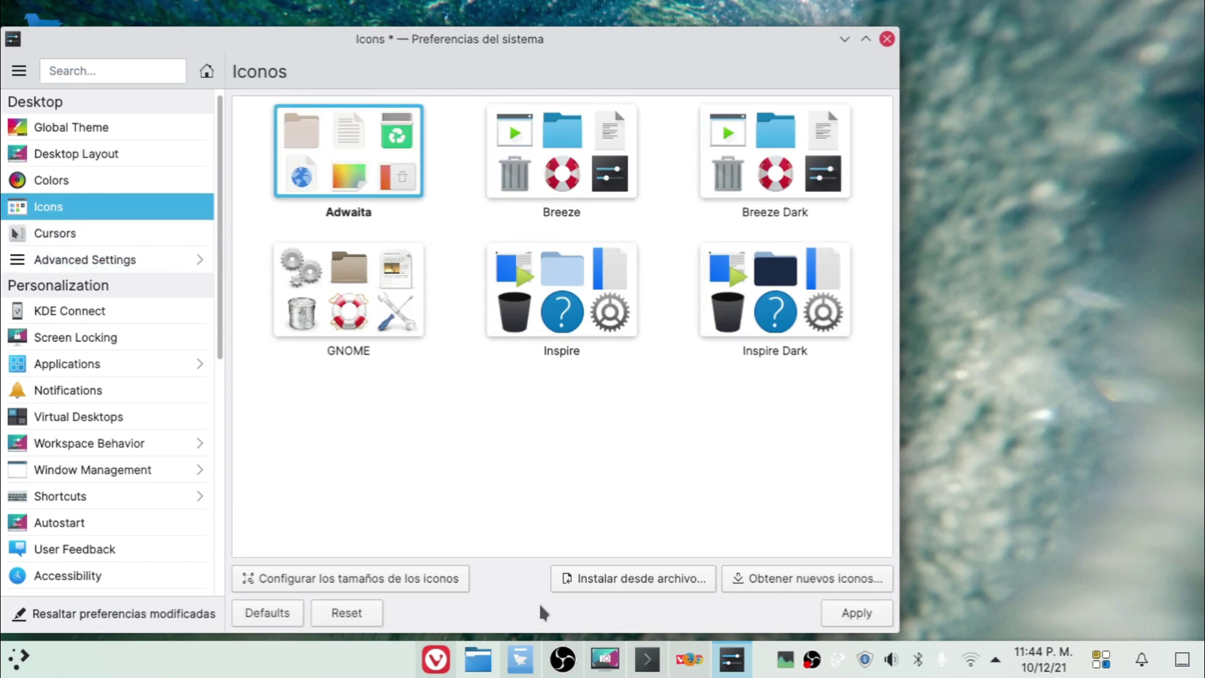
pyautogui.click(855, 613)
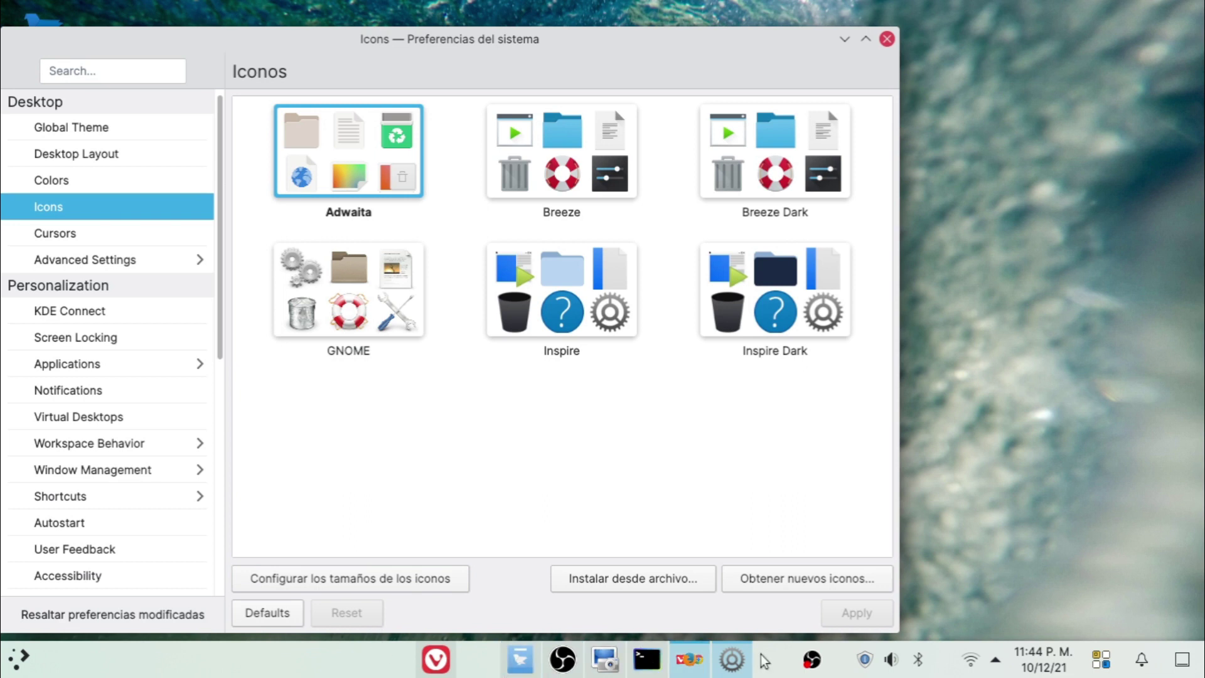
pyautogui.click(521, 173)
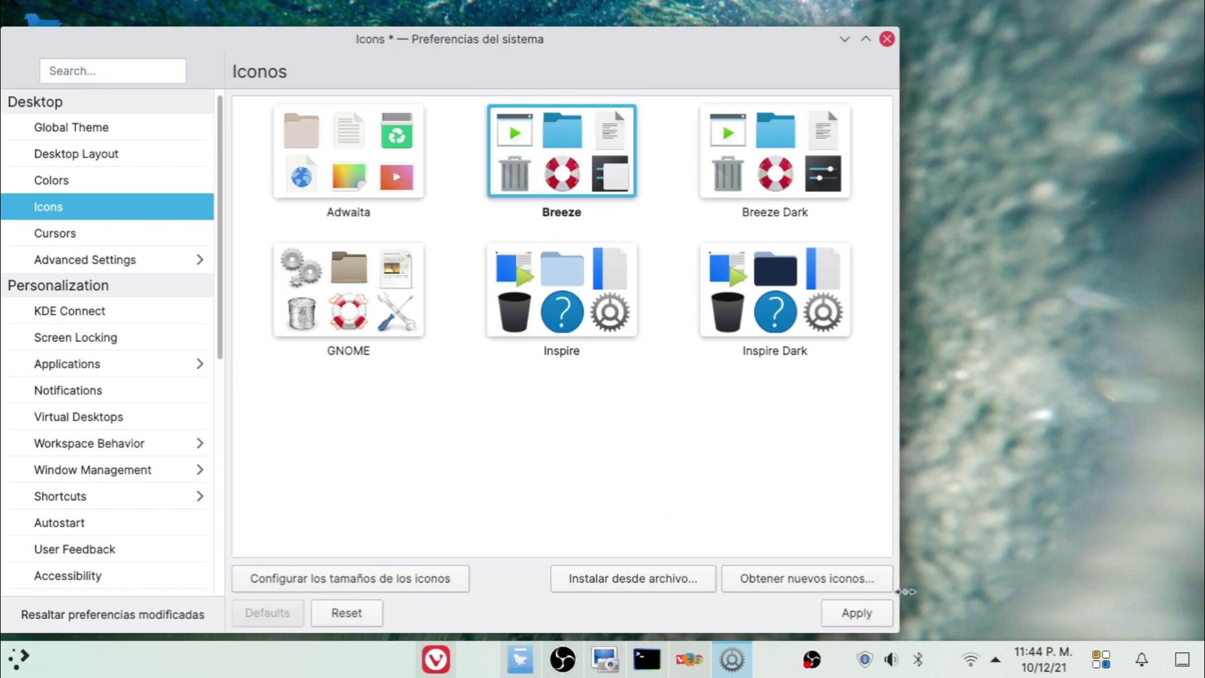
pyautogui.click(855, 612)
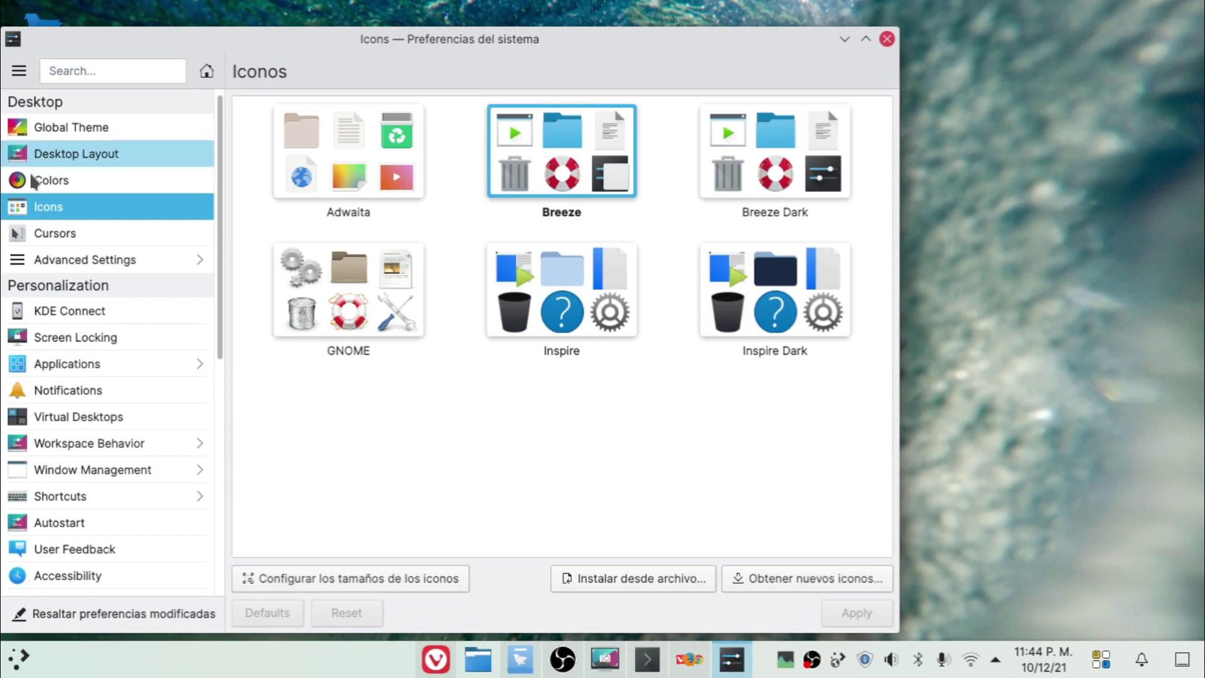
# Step: Apply the Breeze Light cursor theme
pyautogui.click(49, 233)
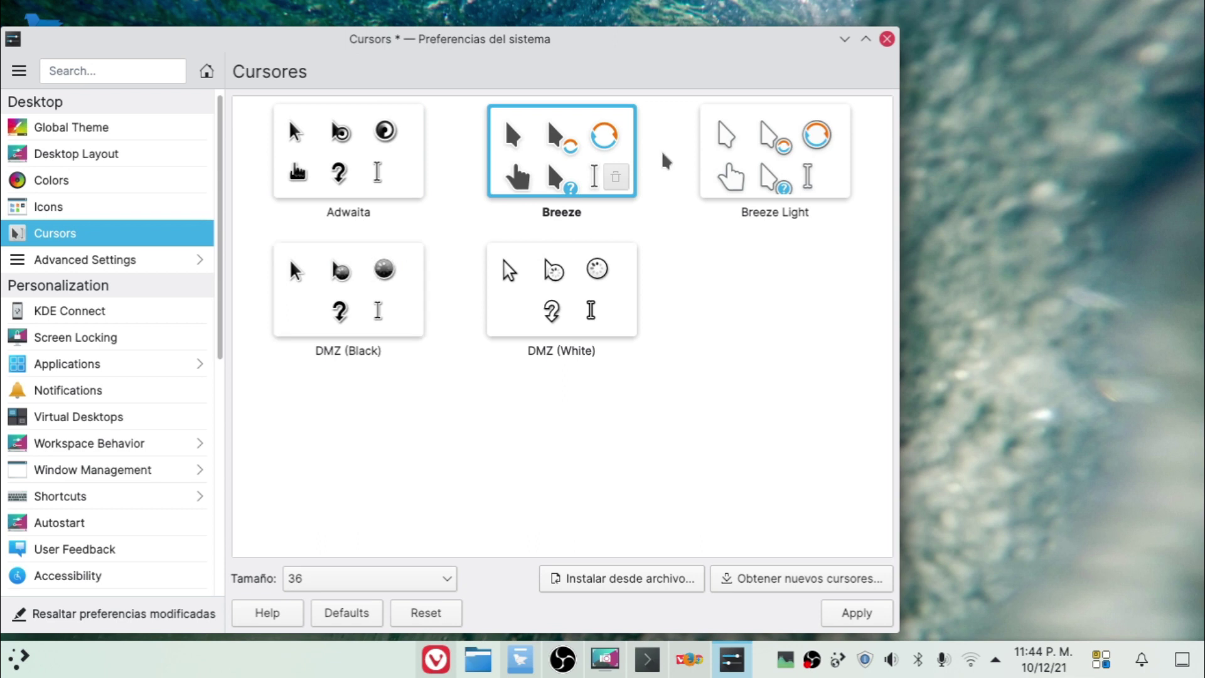
pyautogui.click(757, 135)
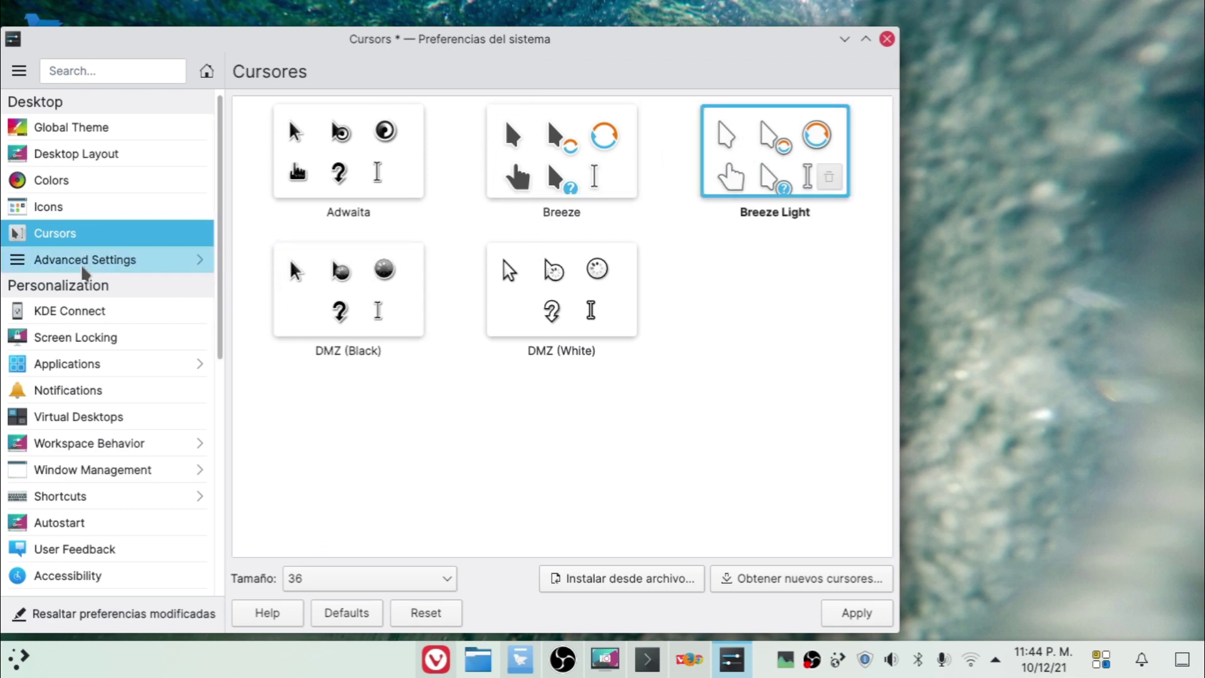
pyautogui.click(865, 612)
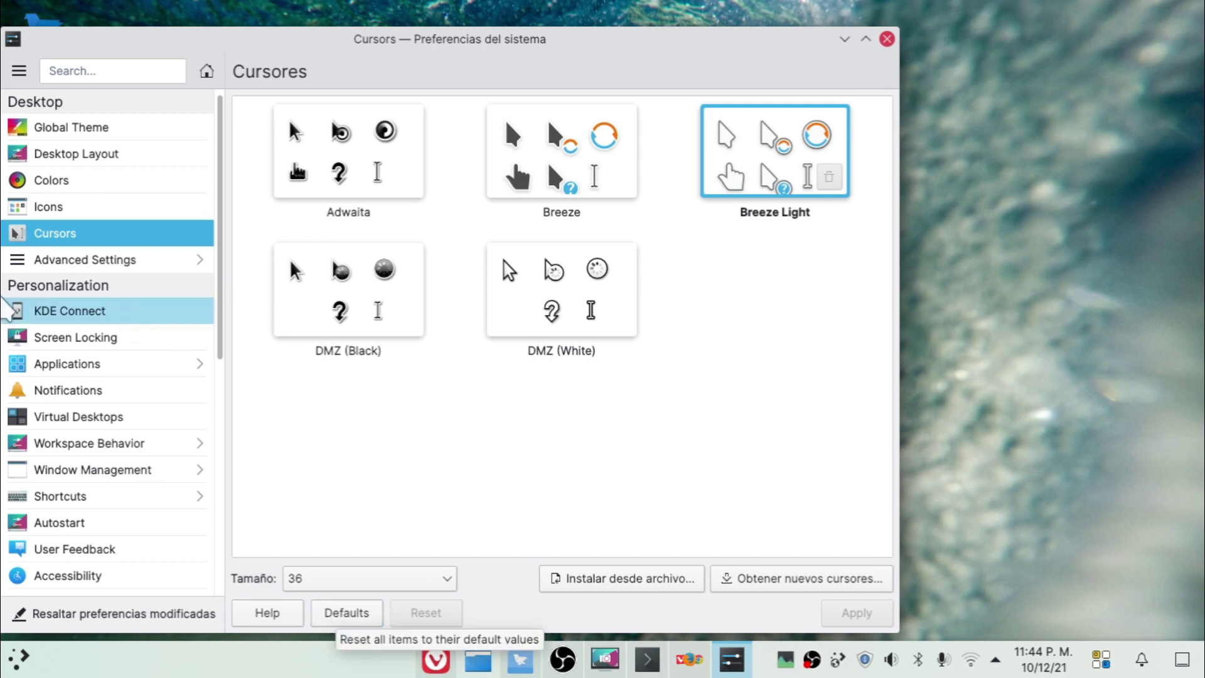
# Step: Preview the Adwaita cursors and apply the Breeze cursor theme instead
pyautogui.click(346, 165)
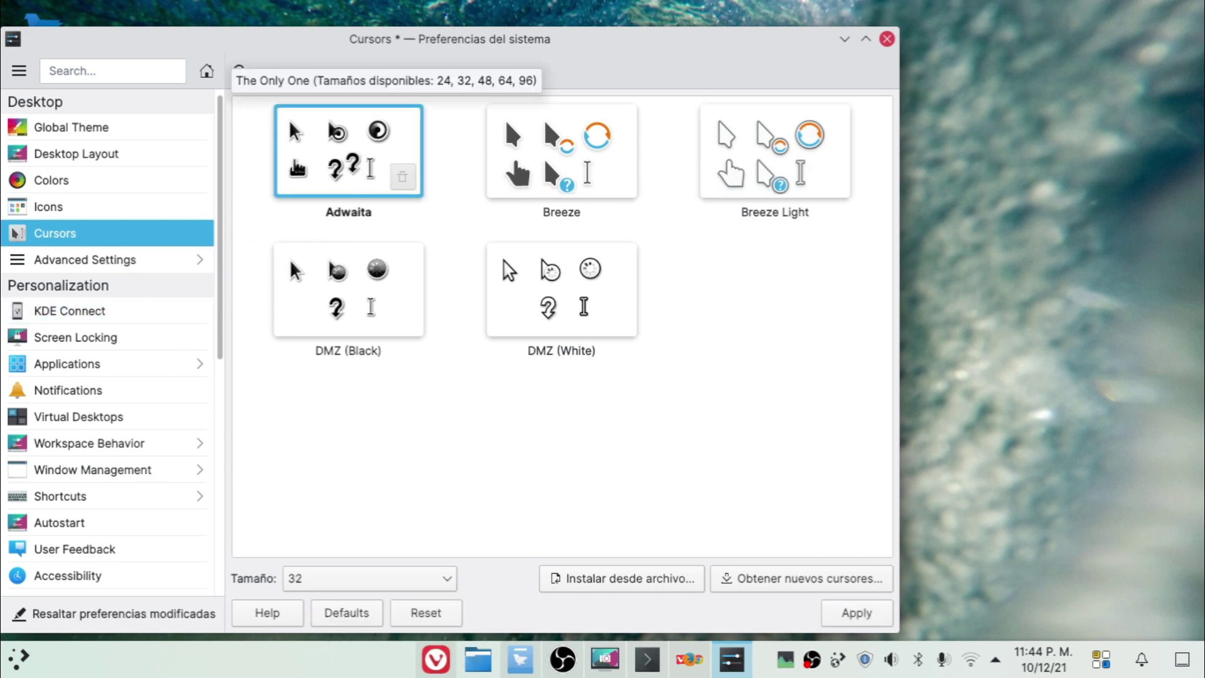
pyautogui.click(559, 166)
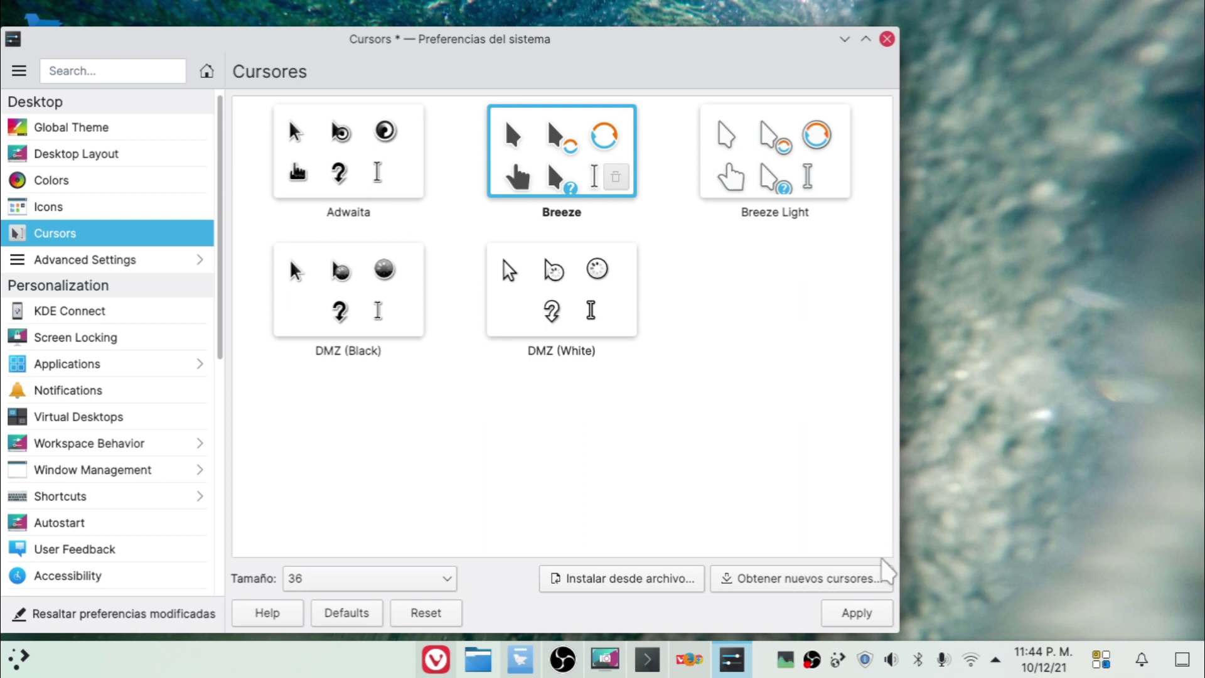
pyautogui.click(873, 612)
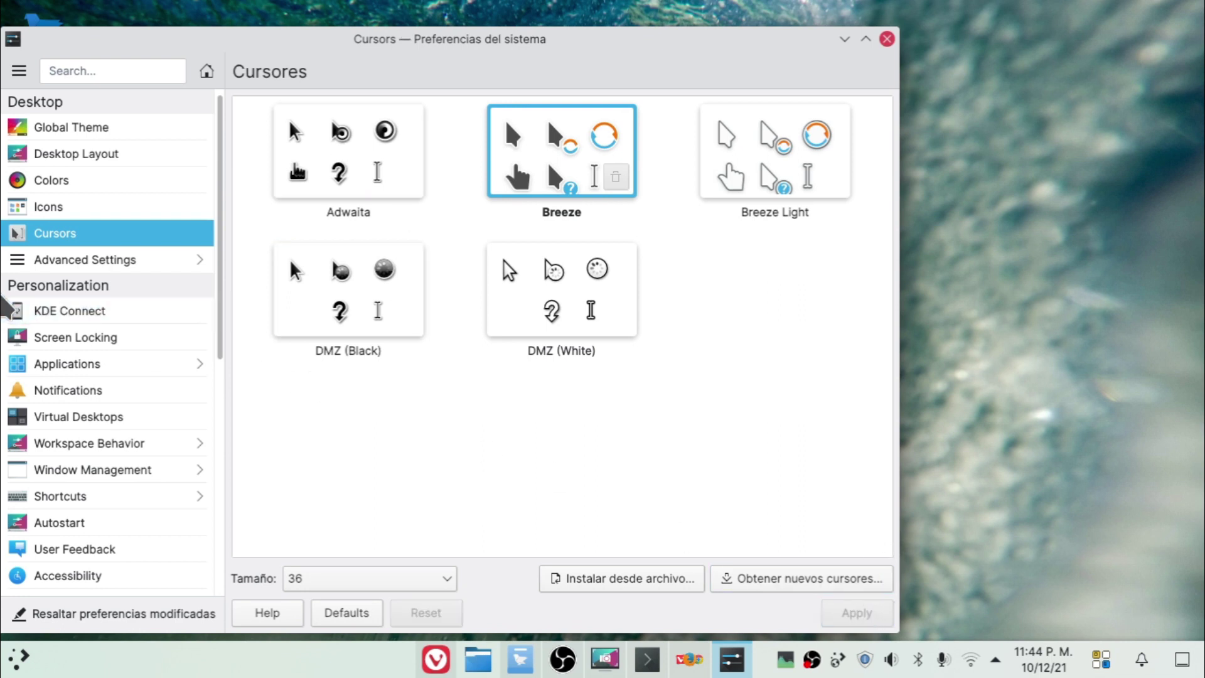
# Step: Check the Fonts and Plasma Style pages in the desktop's advanced settings and return to the main settings list
pyautogui.click(87, 256)
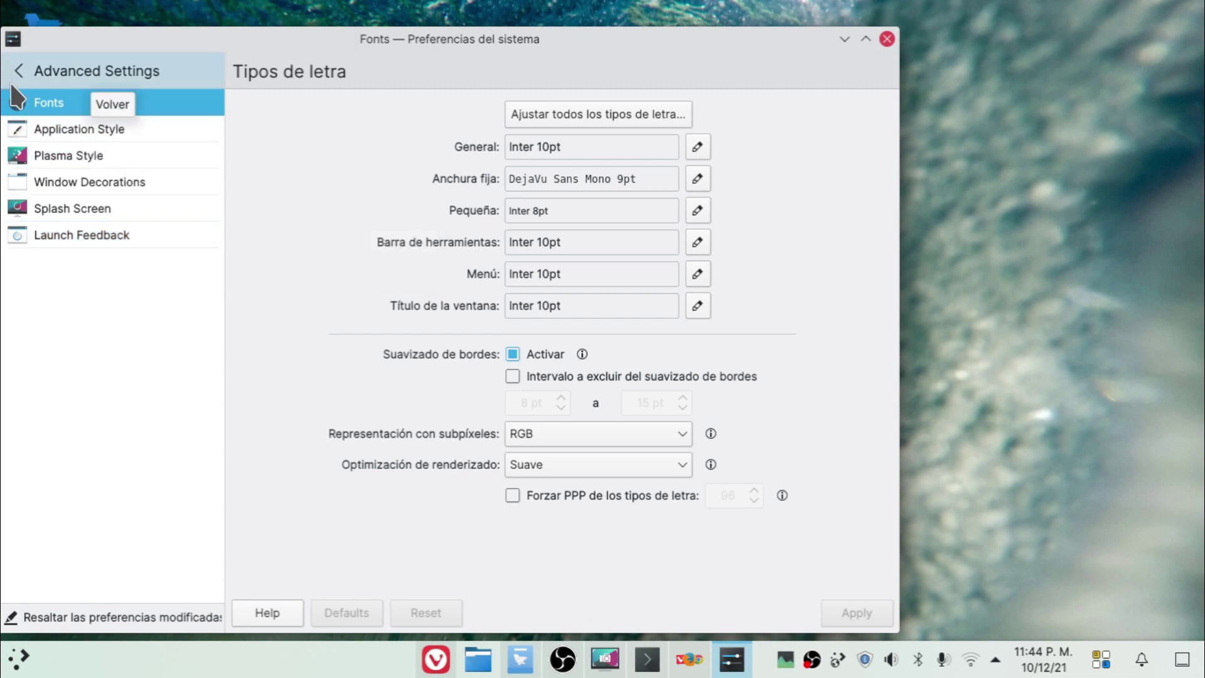
pyautogui.click(23, 158)
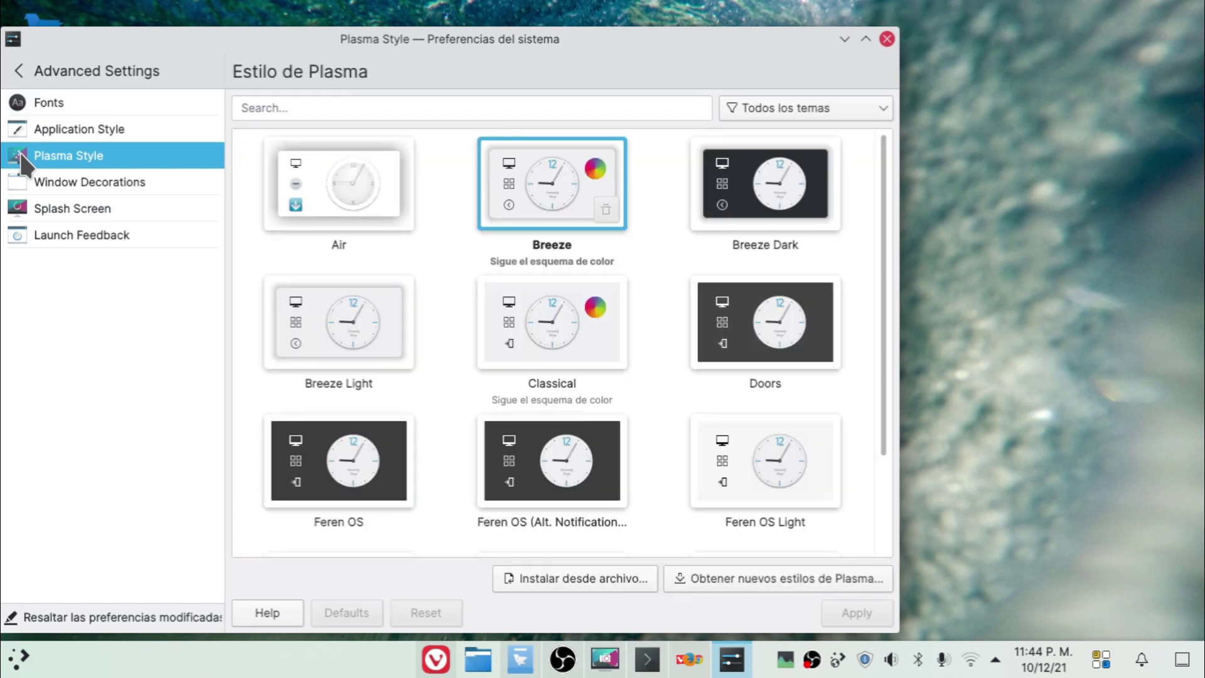
pyautogui.click(31, 69)
# Step: Review the Screen Locking settings and the default applications under Personalization
pyautogui.click(38, 305)
pyautogui.click(41, 342)
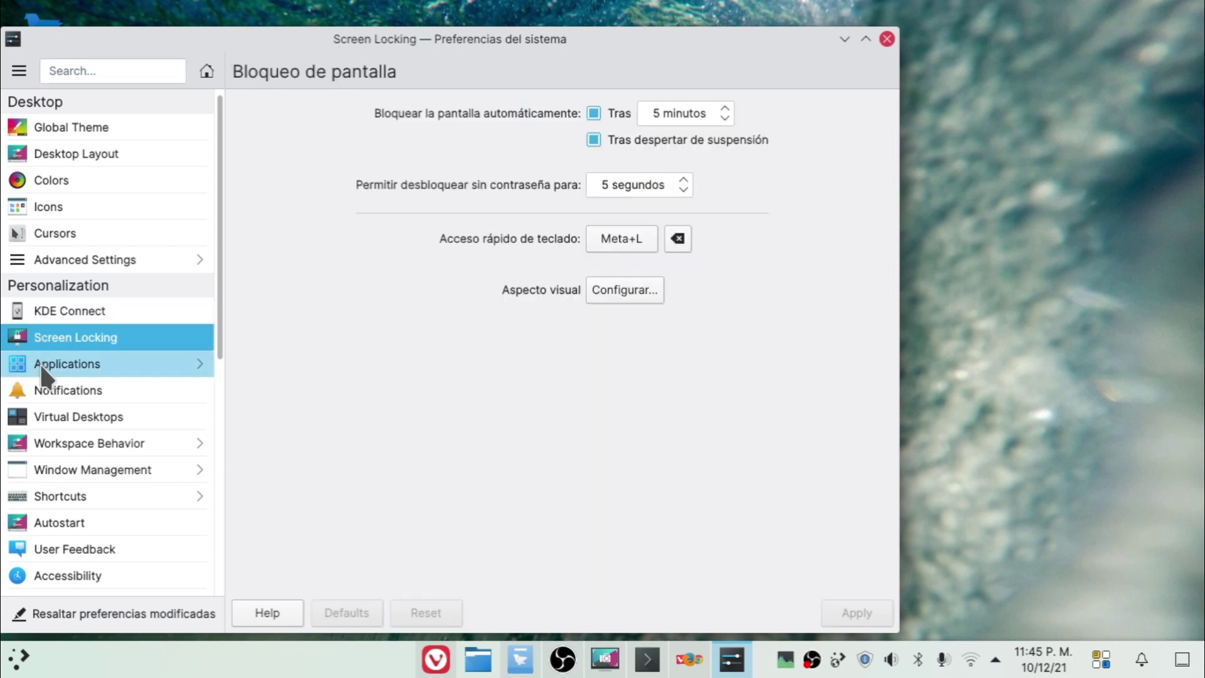
pyautogui.click(41, 365)
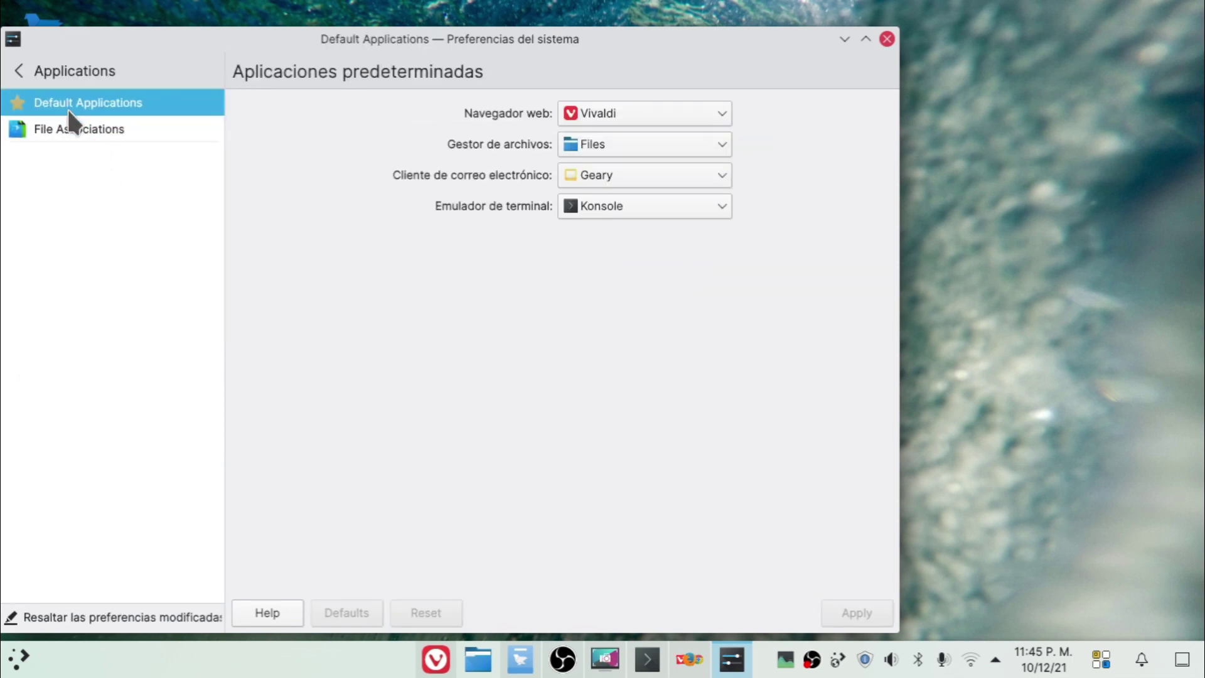
pyautogui.click(32, 74)
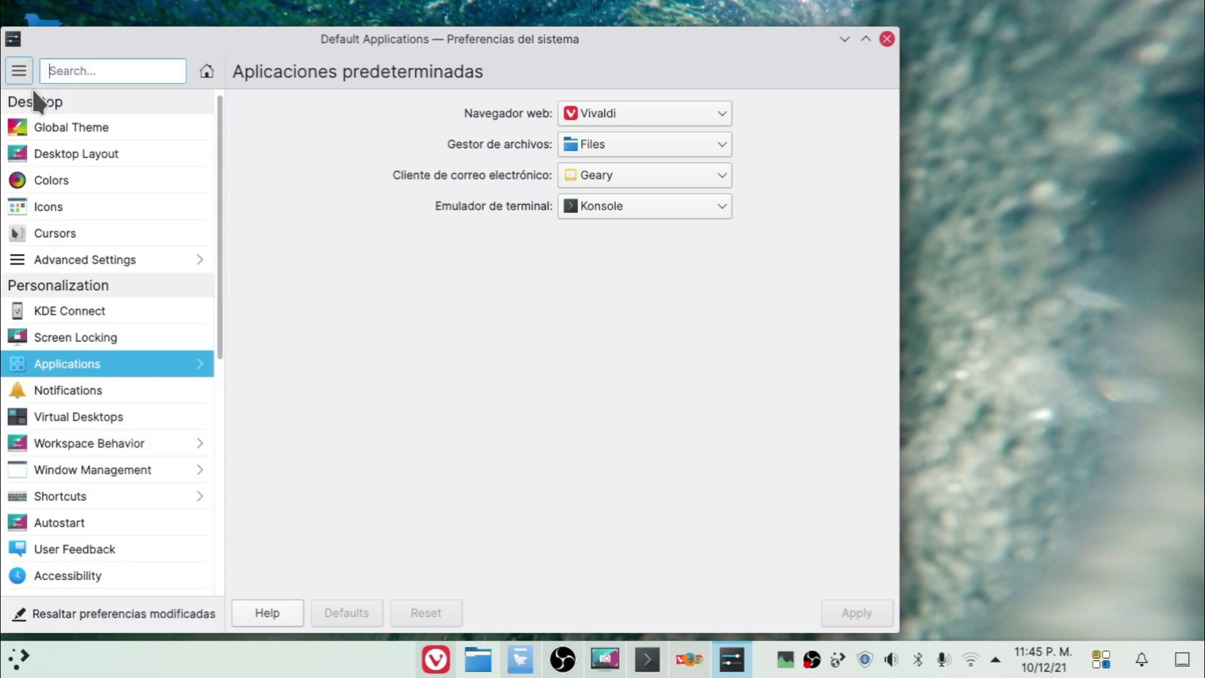
# Step: View the keyboard shortcuts settings and return to the main settings list
pyautogui.scroll(-5, 82, 453)
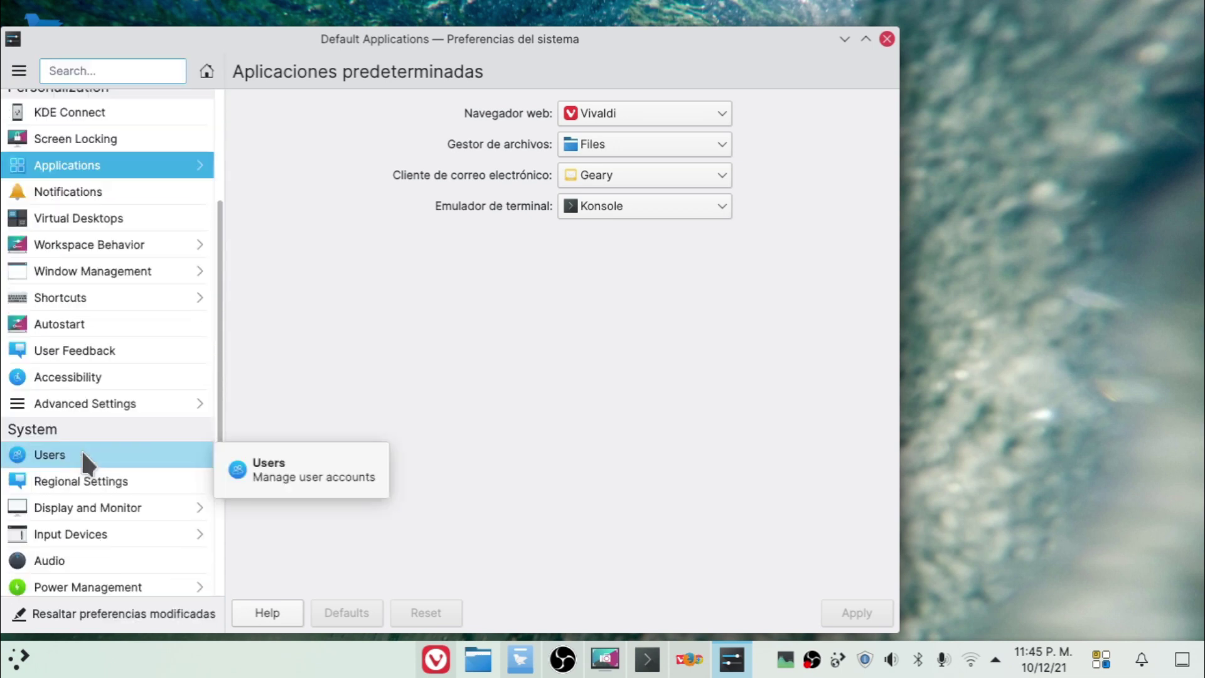
pyautogui.click(36, 286)
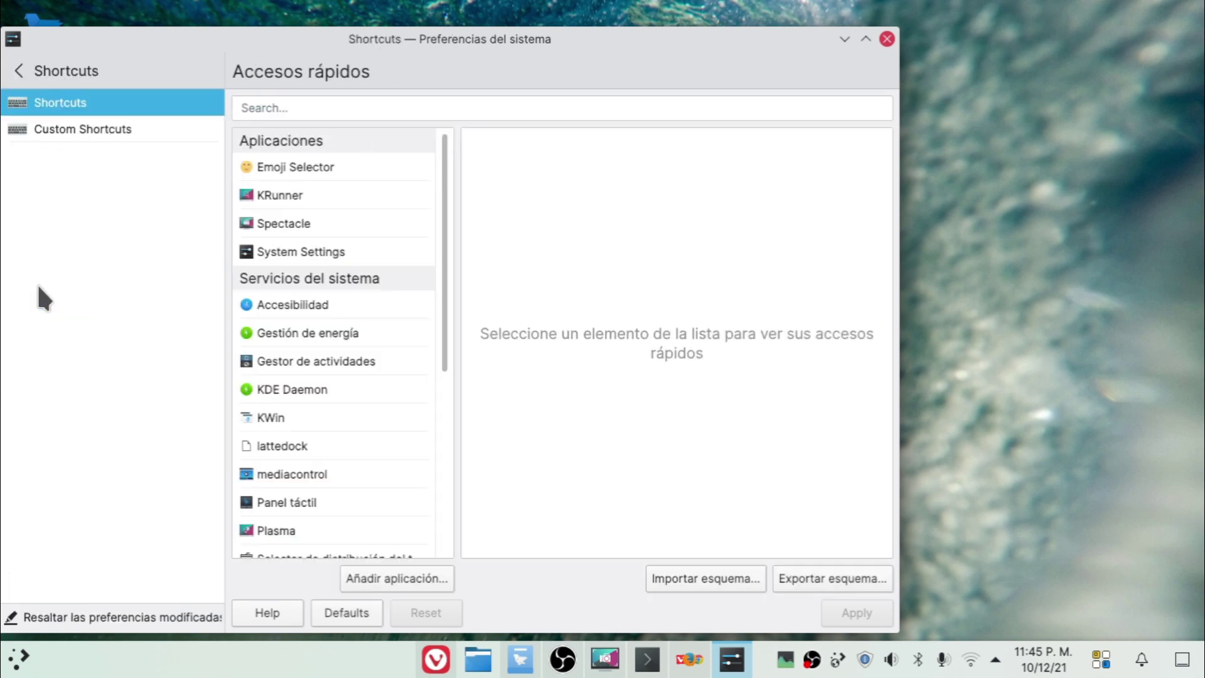
pyautogui.click(20, 69)
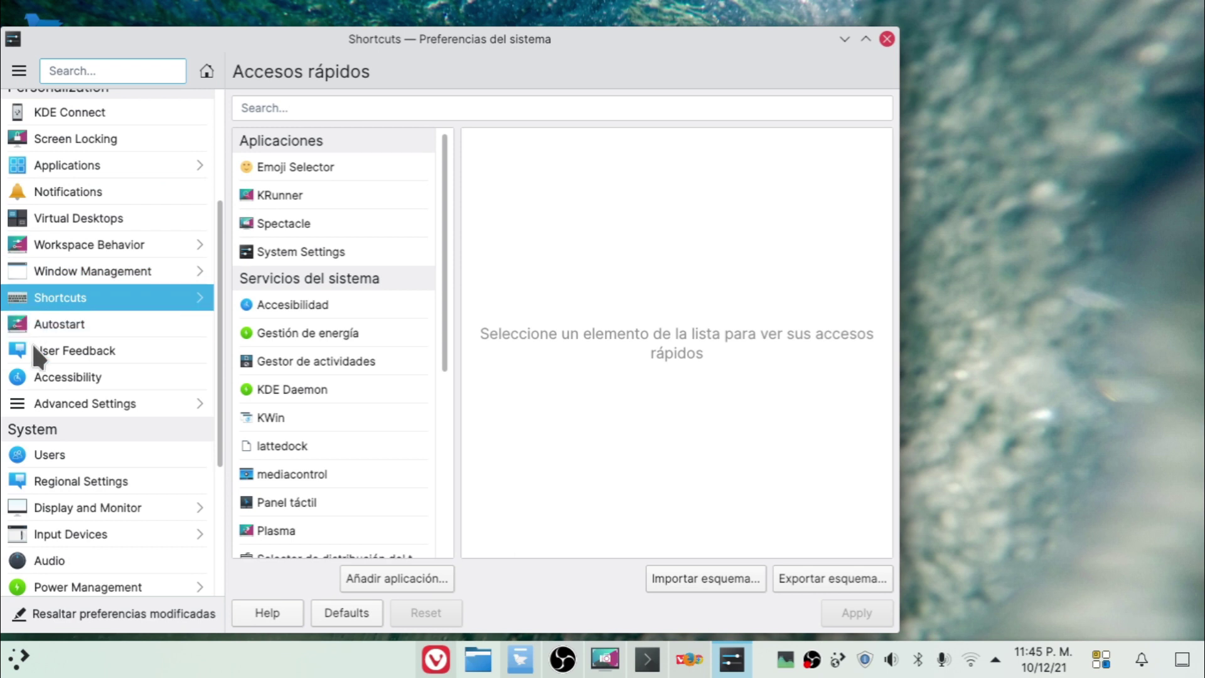
# Step: Open the Audio settings in the System section to view the playback and recording devices
pyautogui.scroll(-1, 41, 457)
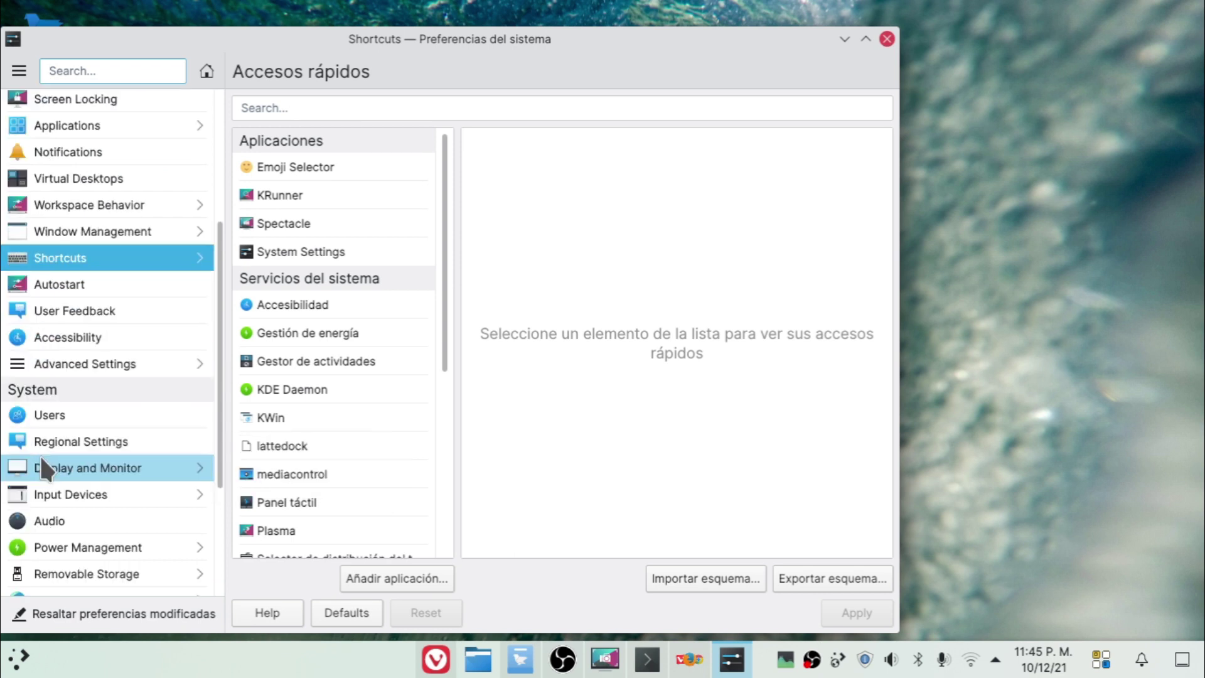
pyautogui.scroll(-2, 48, 423)
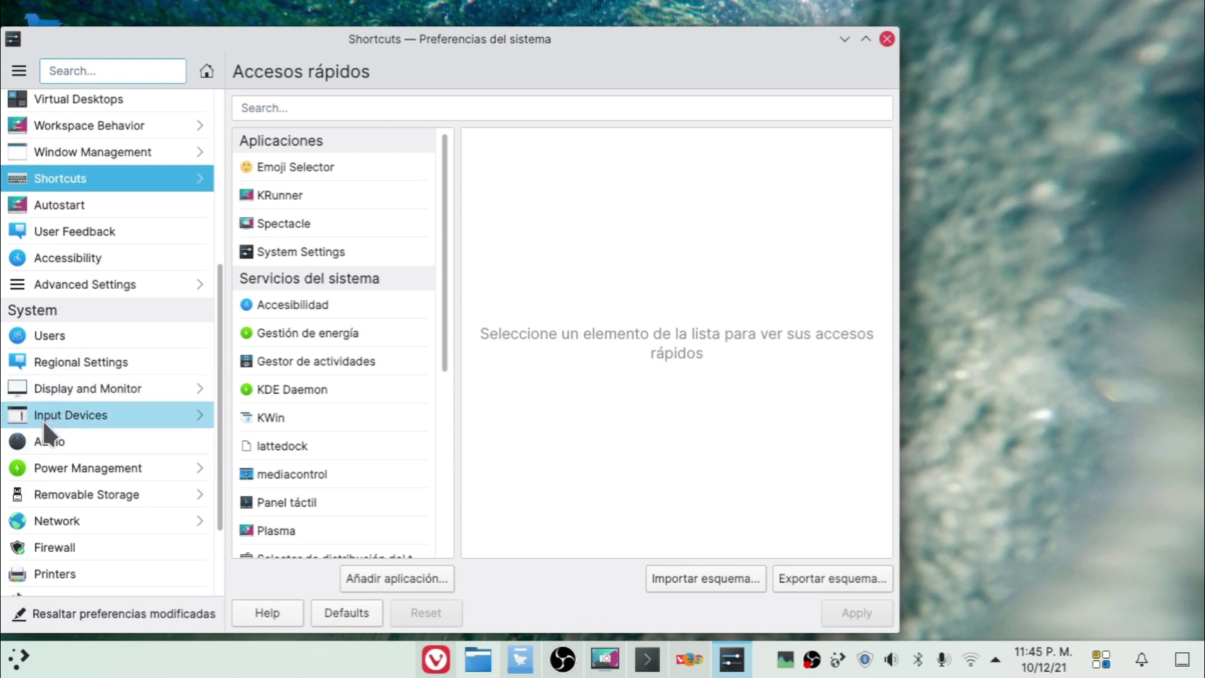
pyautogui.click(44, 439)
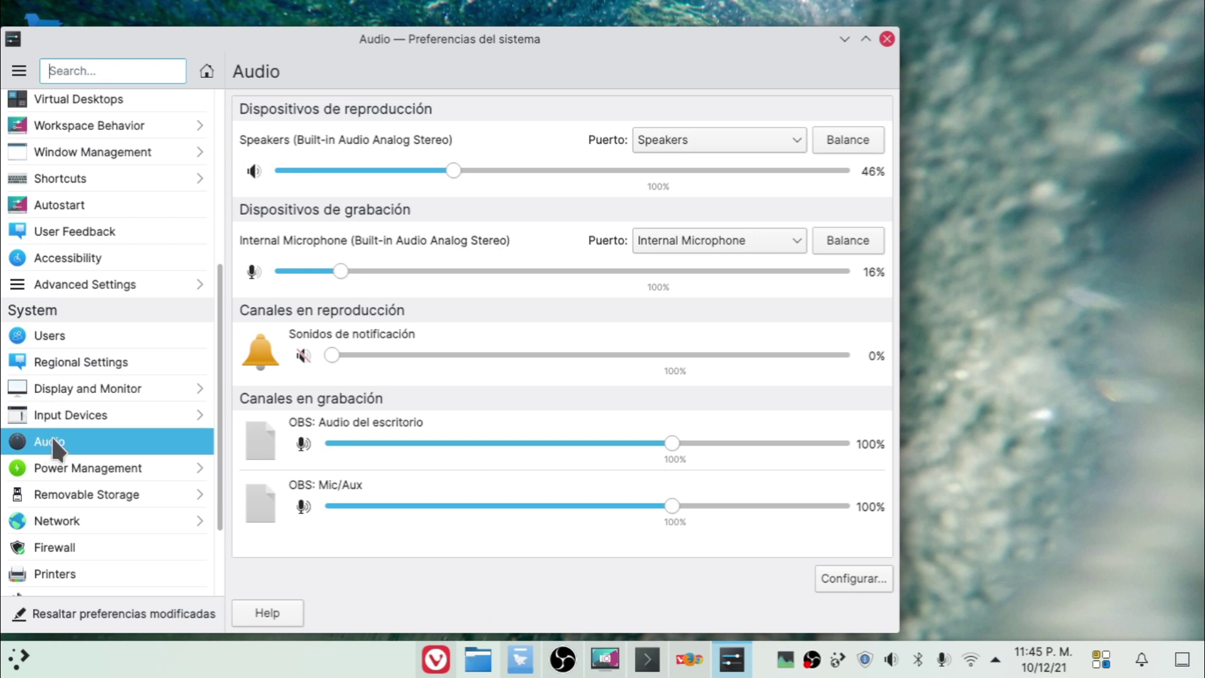
# Step: Check the Keyboard and Game Controller pages of Input Devices and return to the main settings list
pyautogui.click(70, 414)
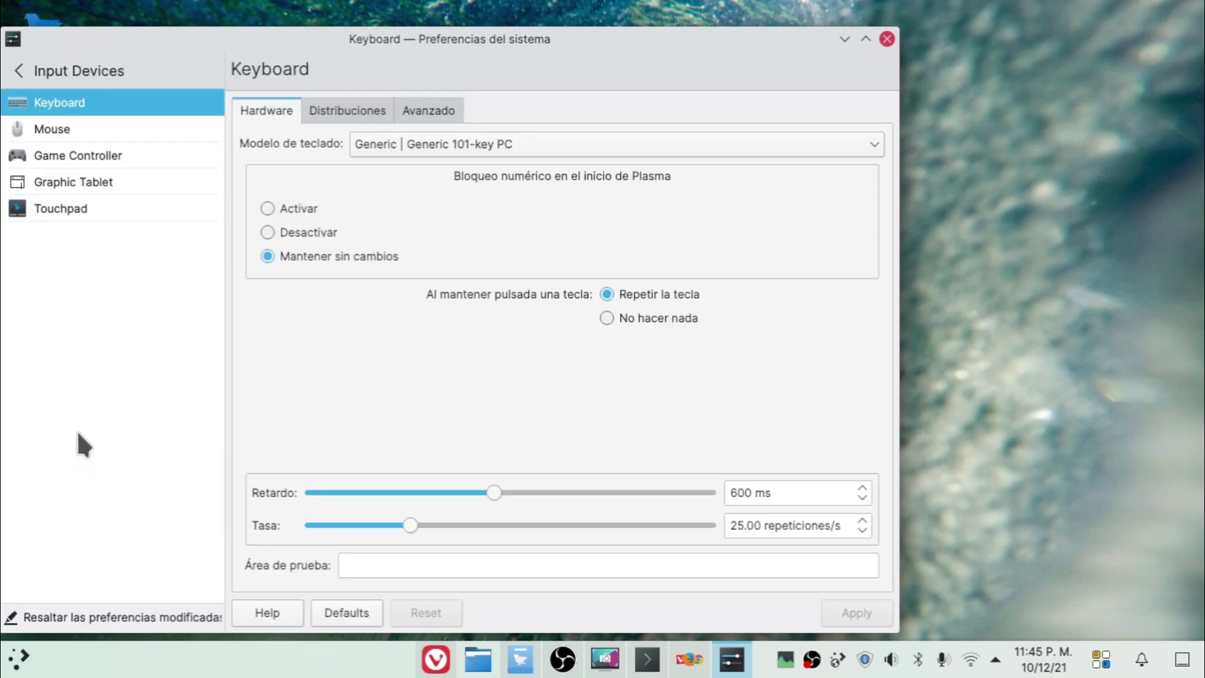
pyautogui.click(23, 161)
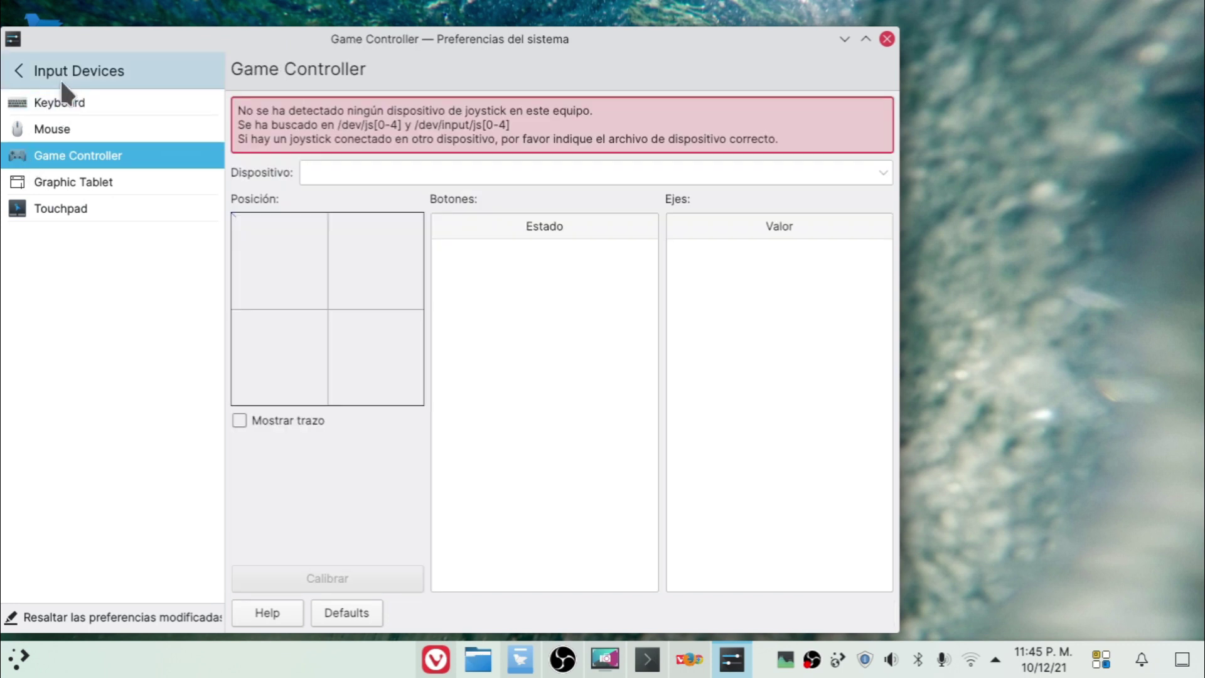
pyautogui.click(43, 71)
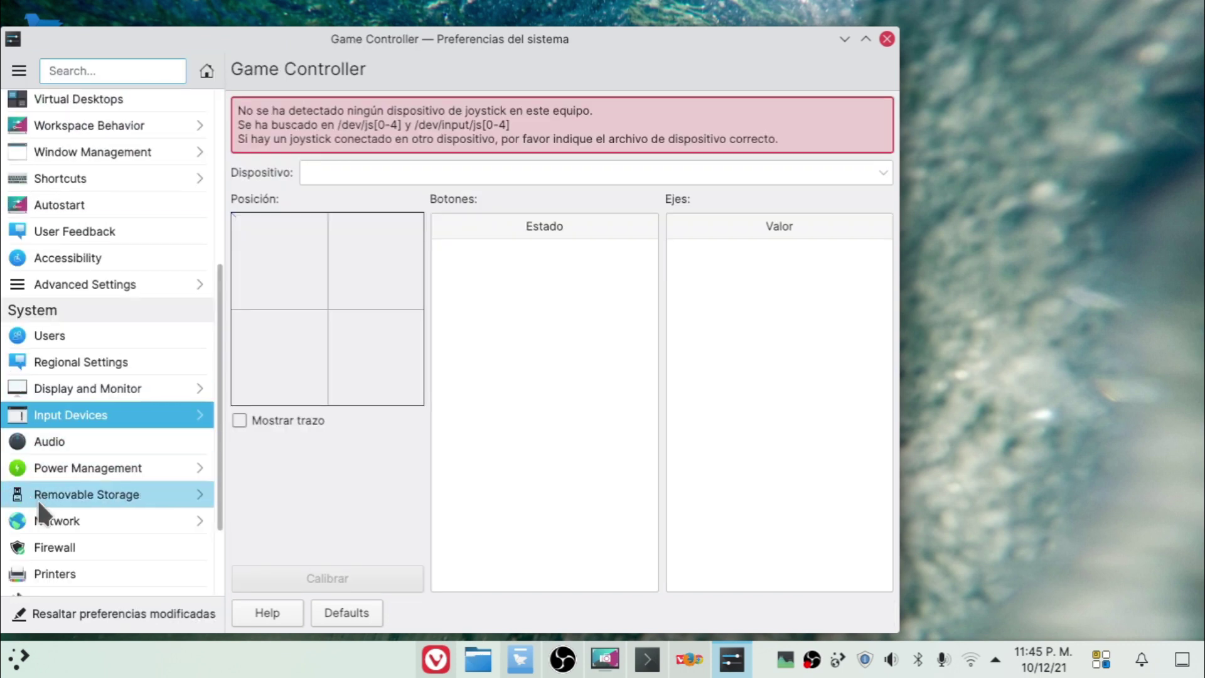
# Step: Look through the remaining System categories and open the Energy Saving settings of Power Management
pyautogui.scroll(-3, 40, 507)
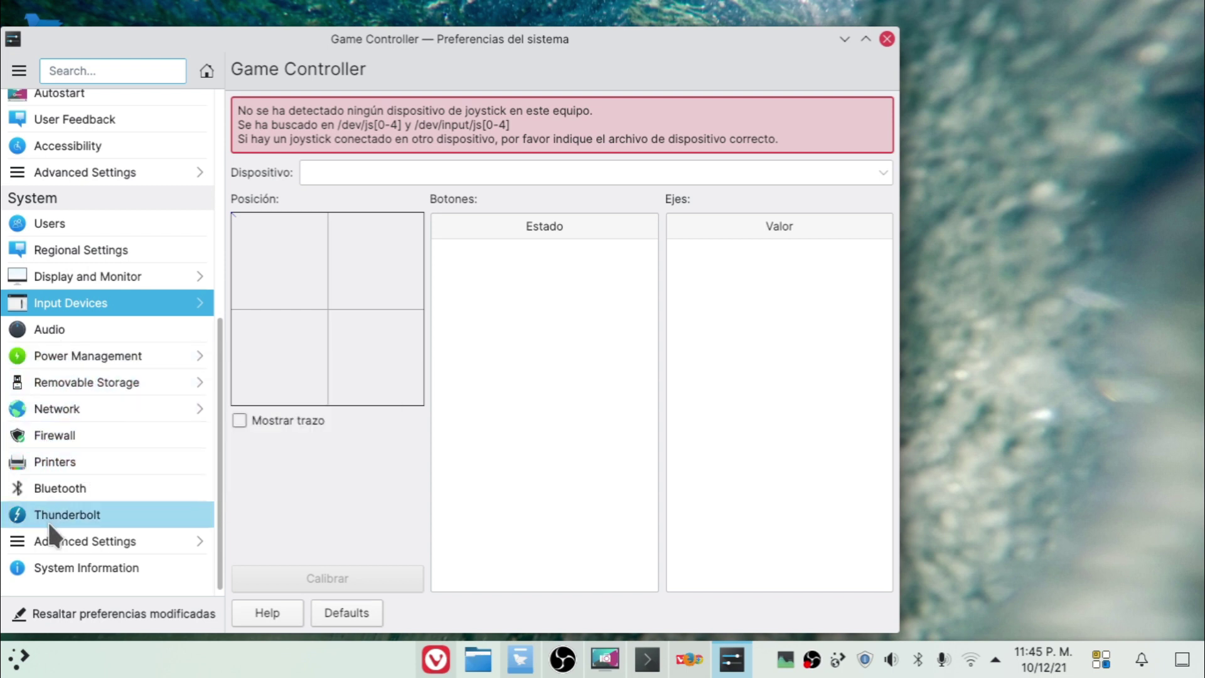
pyautogui.scroll(1, 49, 525)
pyautogui.scroll(2, 49, 526)
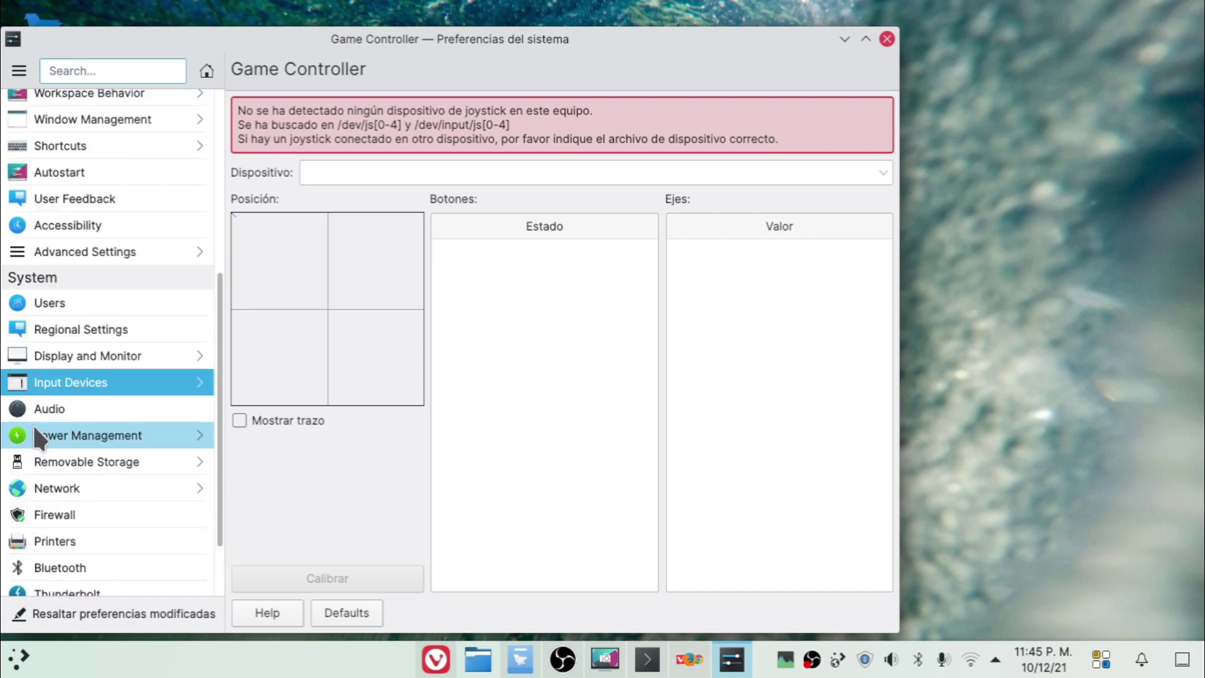
pyautogui.click(33, 423)
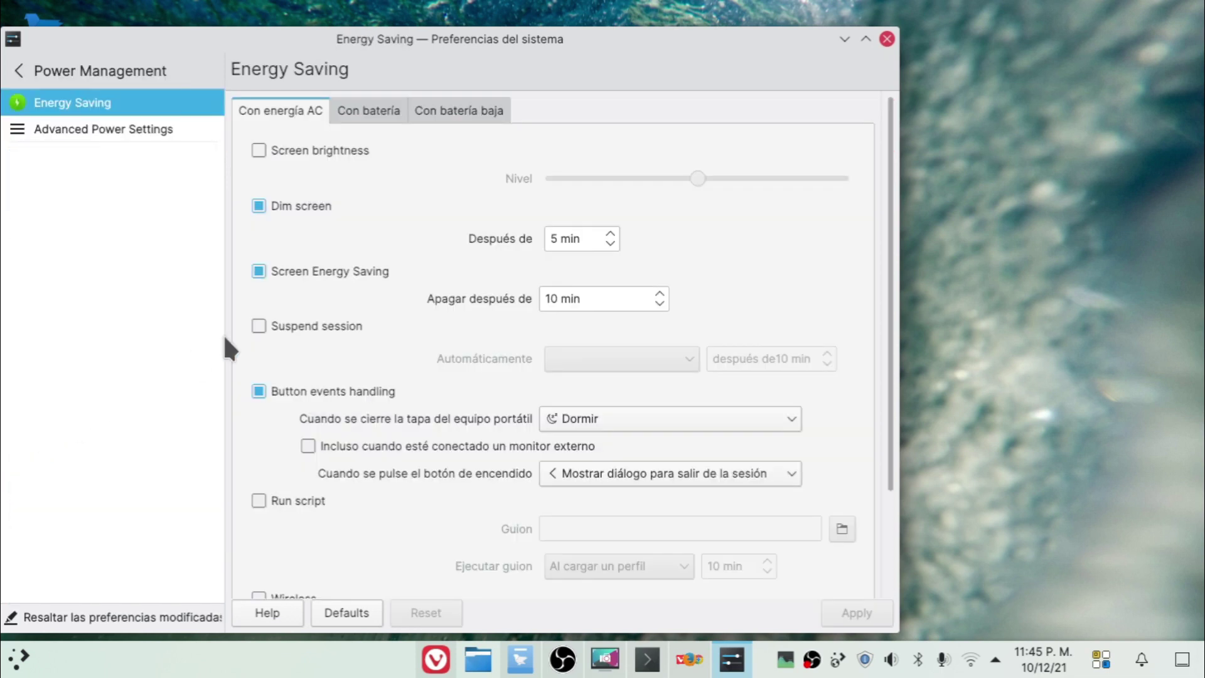
# Step: Review the Energy Saving options and the Advanced Power Settings of Power Management, and return to the main settings list
pyautogui.scroll(-3, 472, 408)
pyautogui.scroll(1, 473, 418)
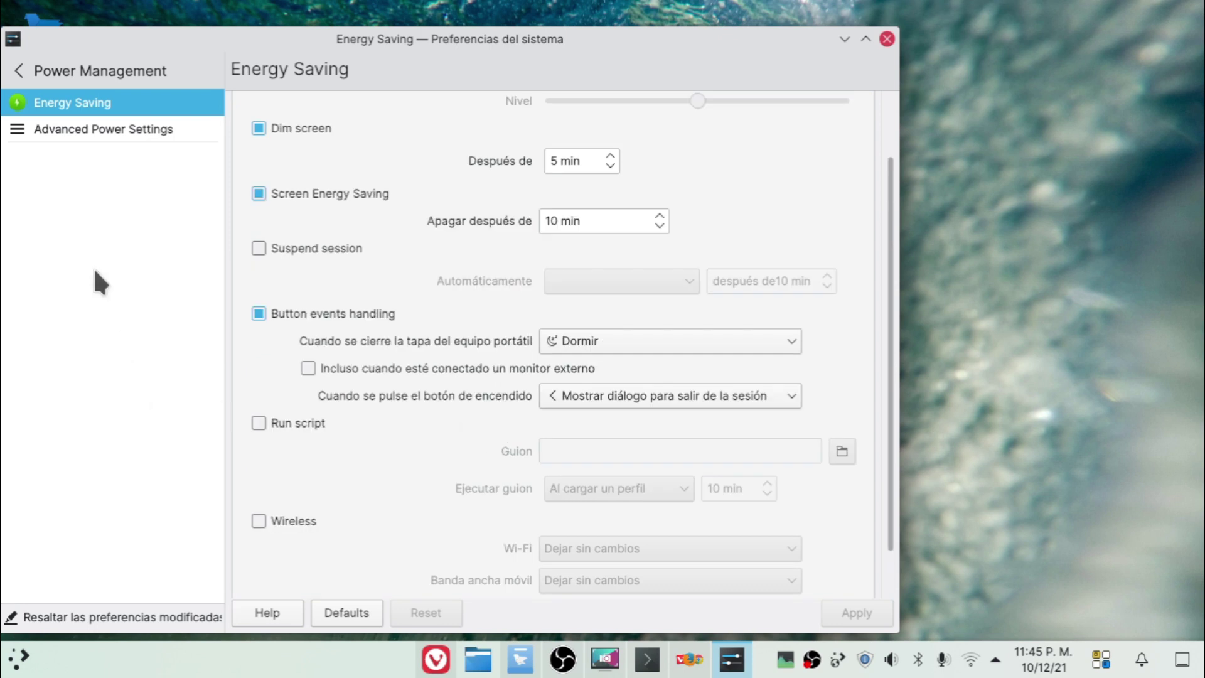
pyautogui.click(44, 130)
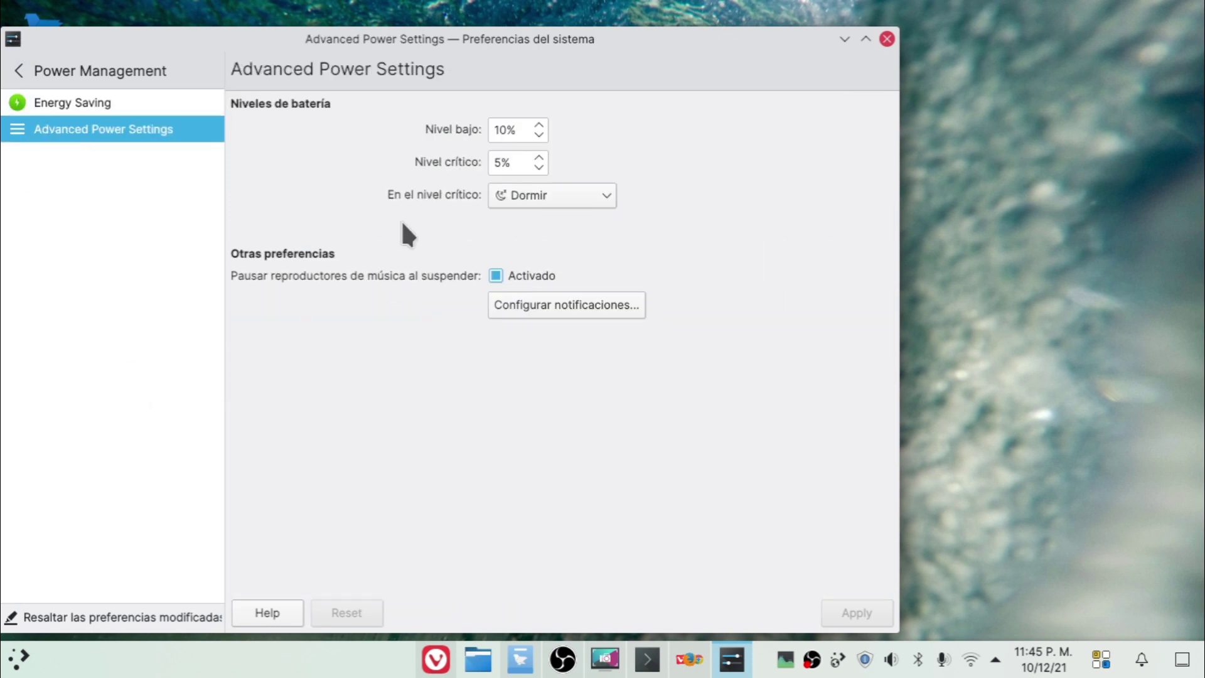
pyautogui.click(58, 72)
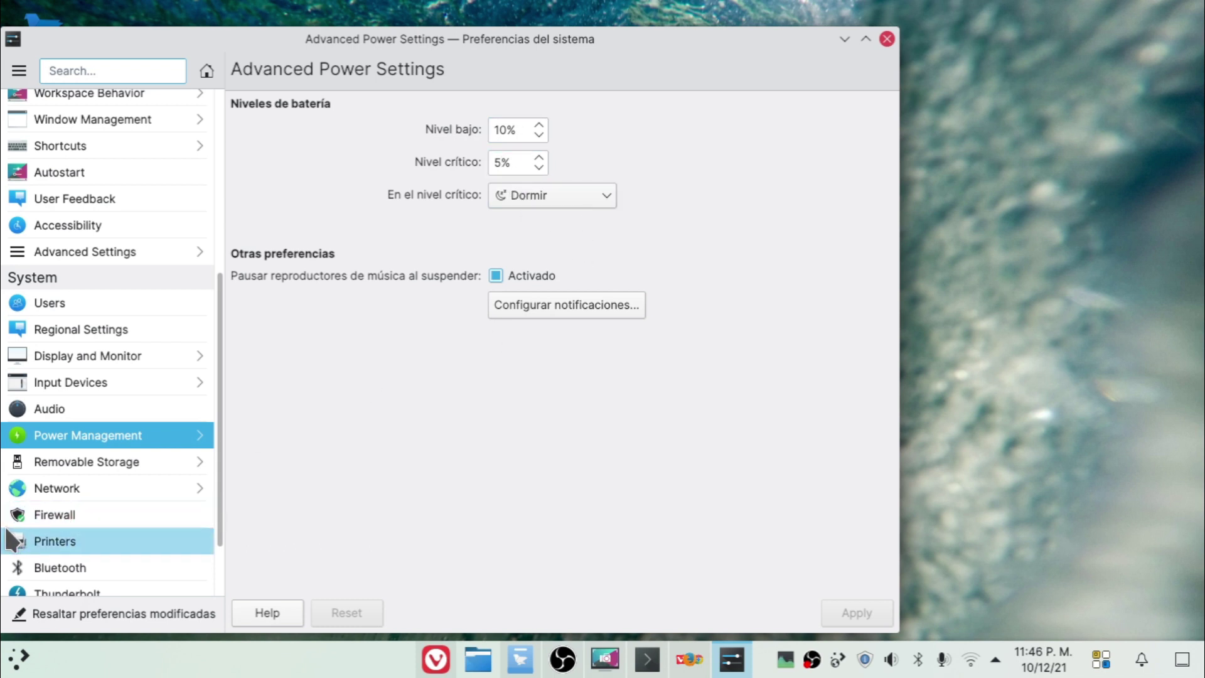
# Step: View the System Information, Thunderbolt, Bluetooth and Printers pages in the System section
pyautogui.scroll(-1, 49, 487)
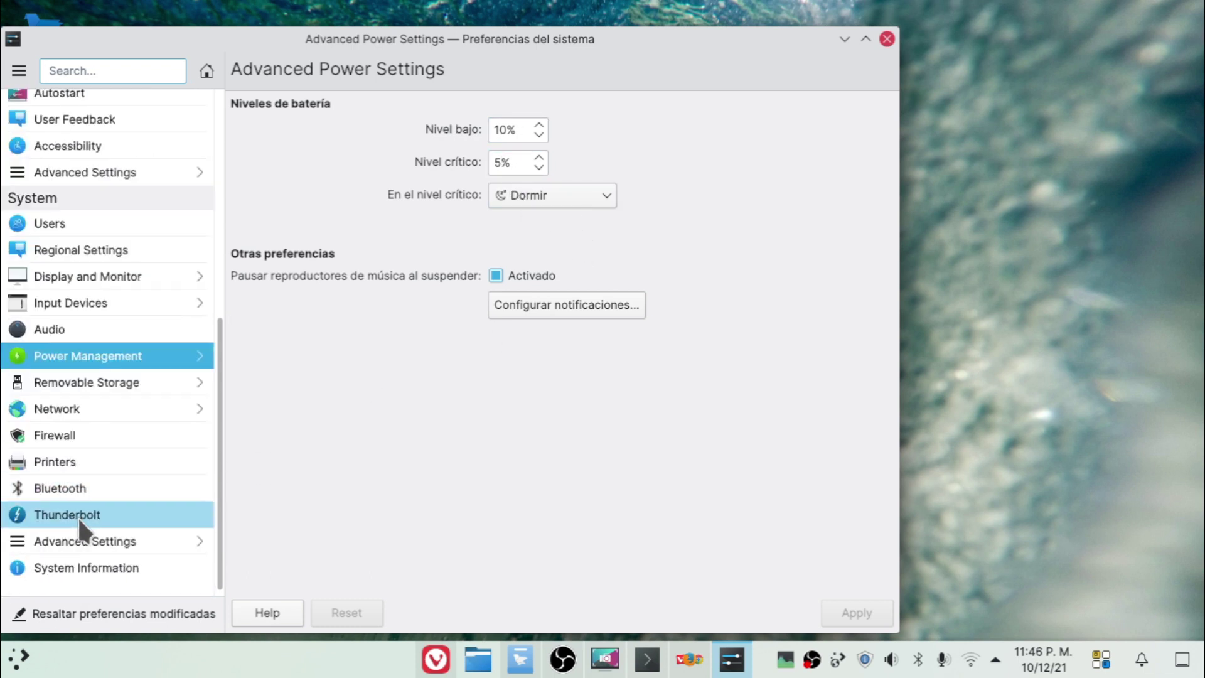
pyautogui.click(42, 567)
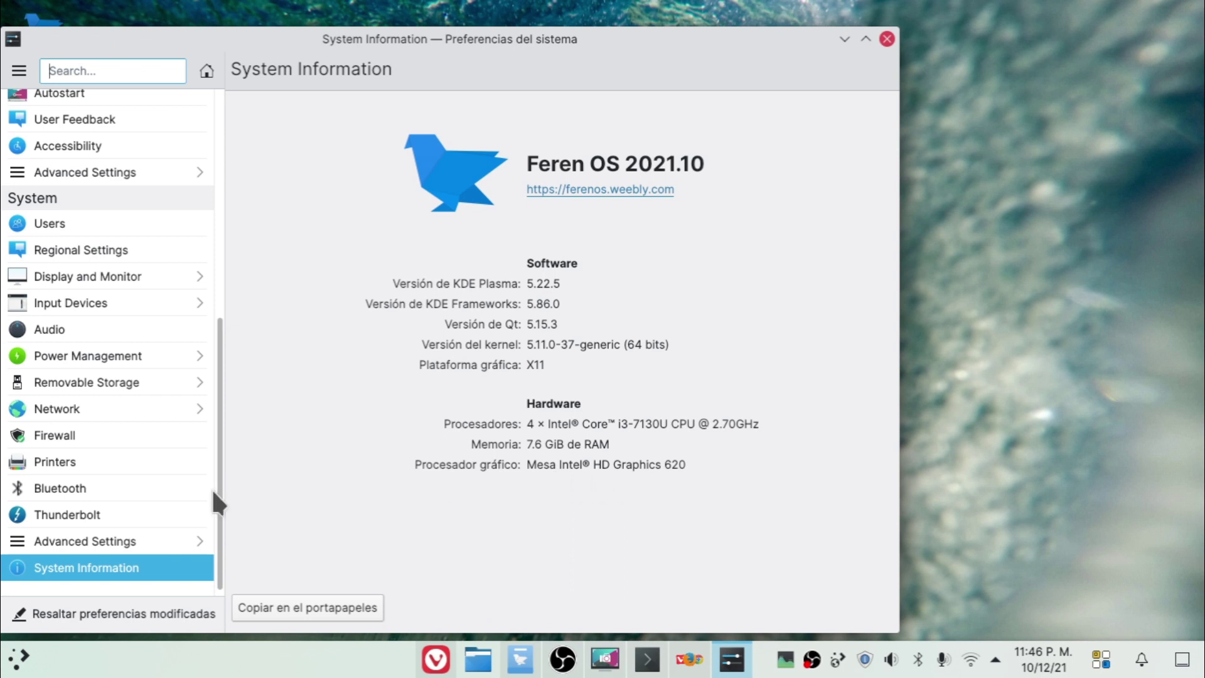
pyautogui.click(74, 514)
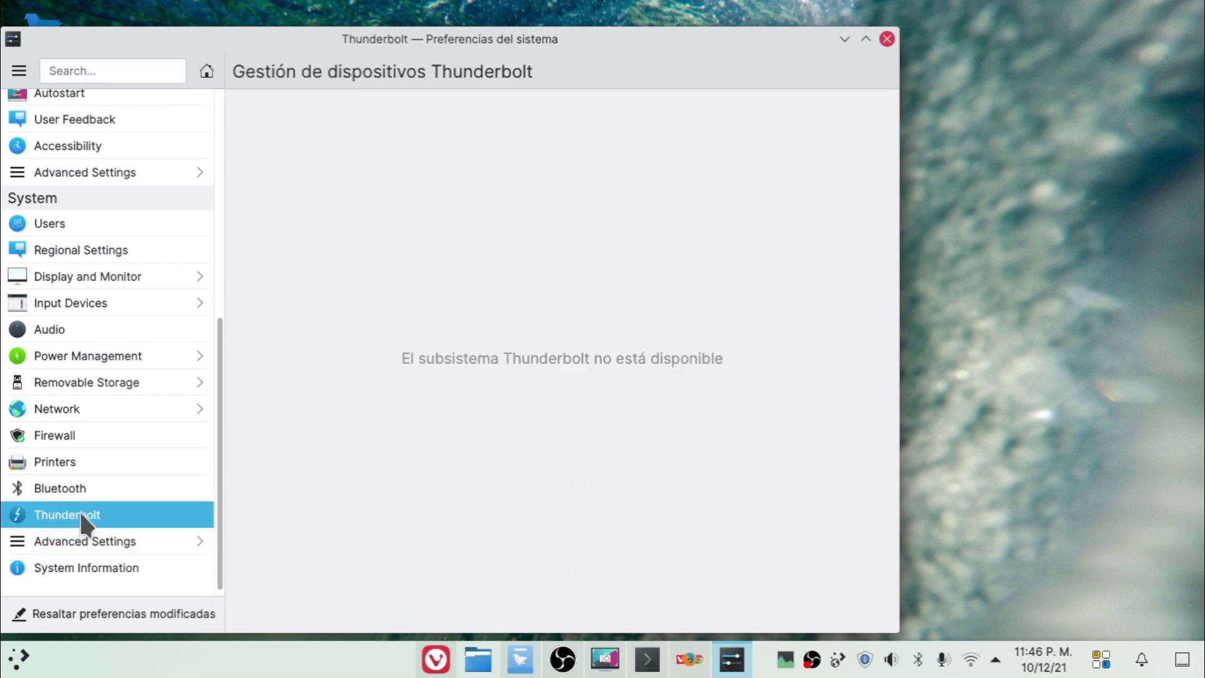
pyautogui.click(96, 483)
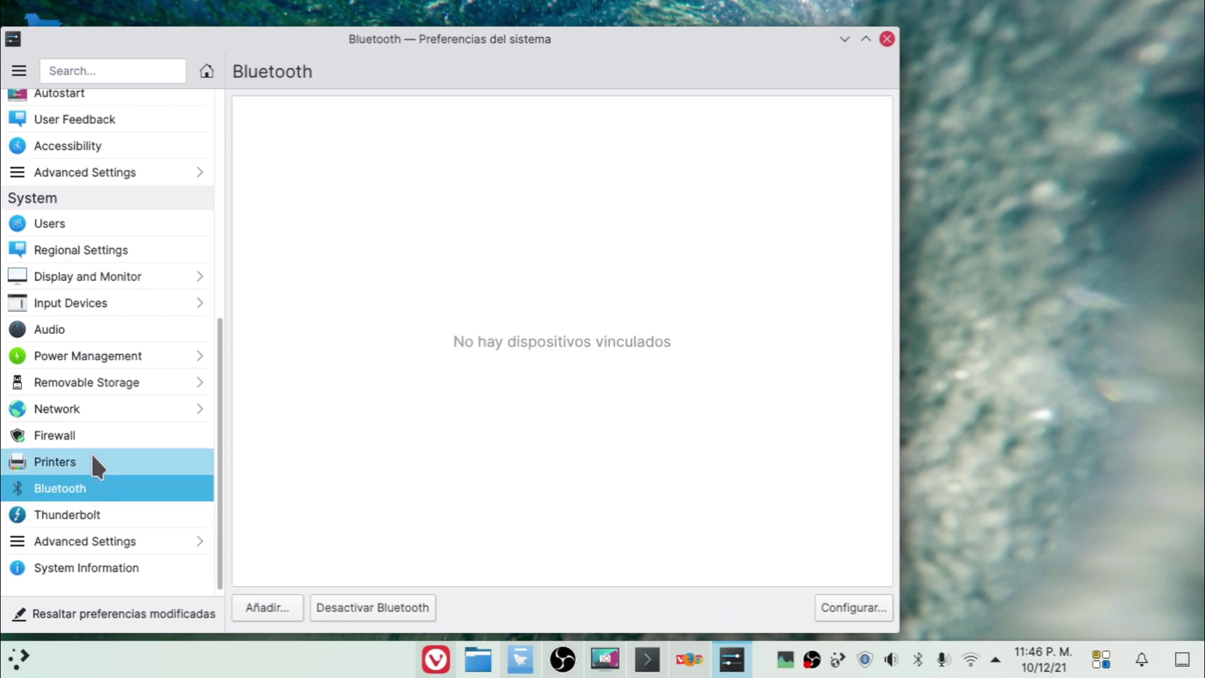
pyautogui.click(92, 455)
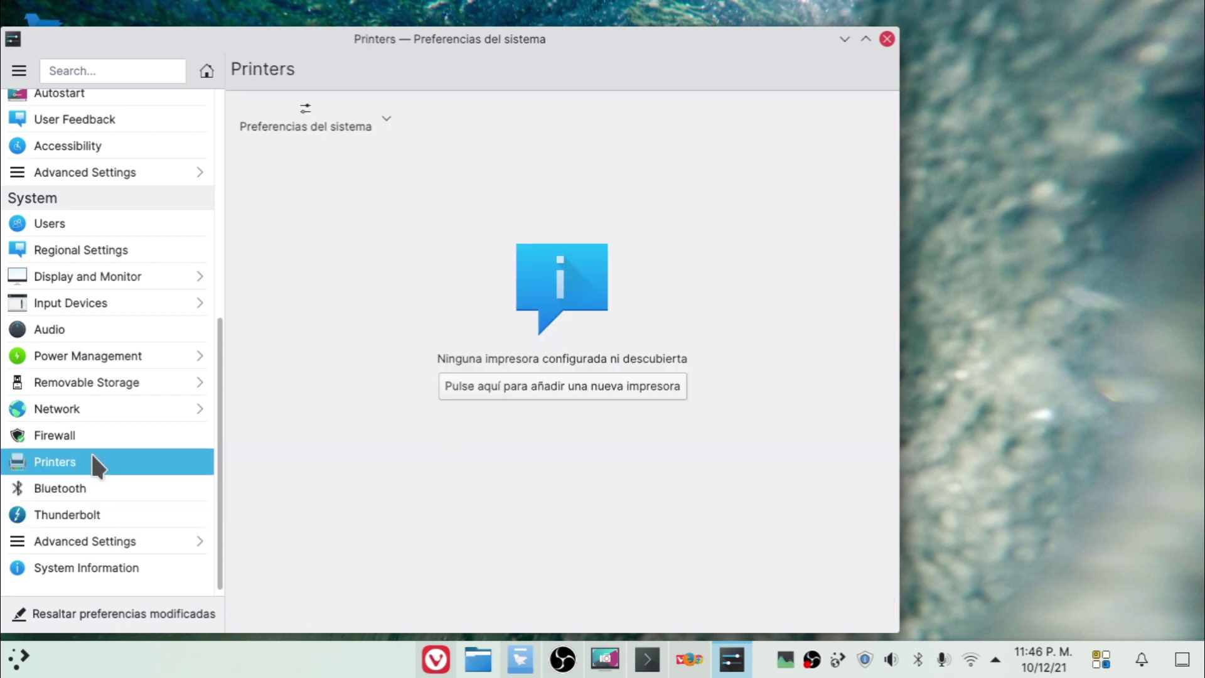
# Step: Check the Firewall entry, the Network connections and the Device Actions of Removable Storage
pyautogui.click(83, 436)
pyautogui.click(89, 414)
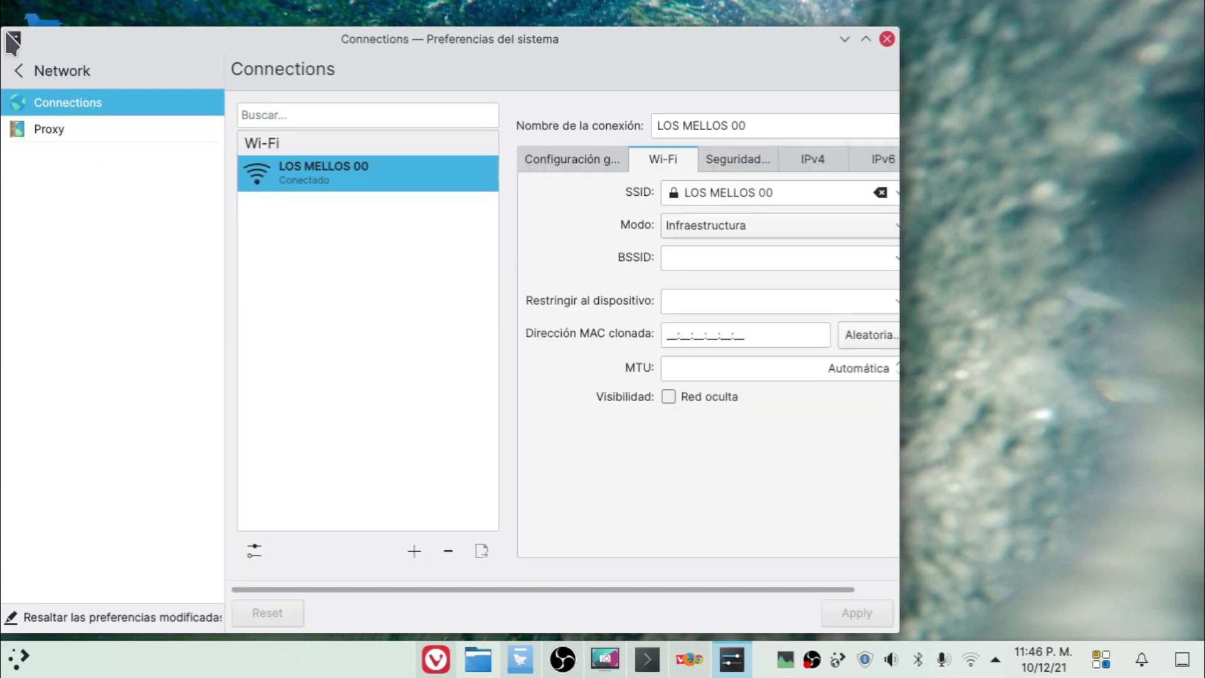
pyautogui.click(22, 72)
pyautogui.click(81, 380)
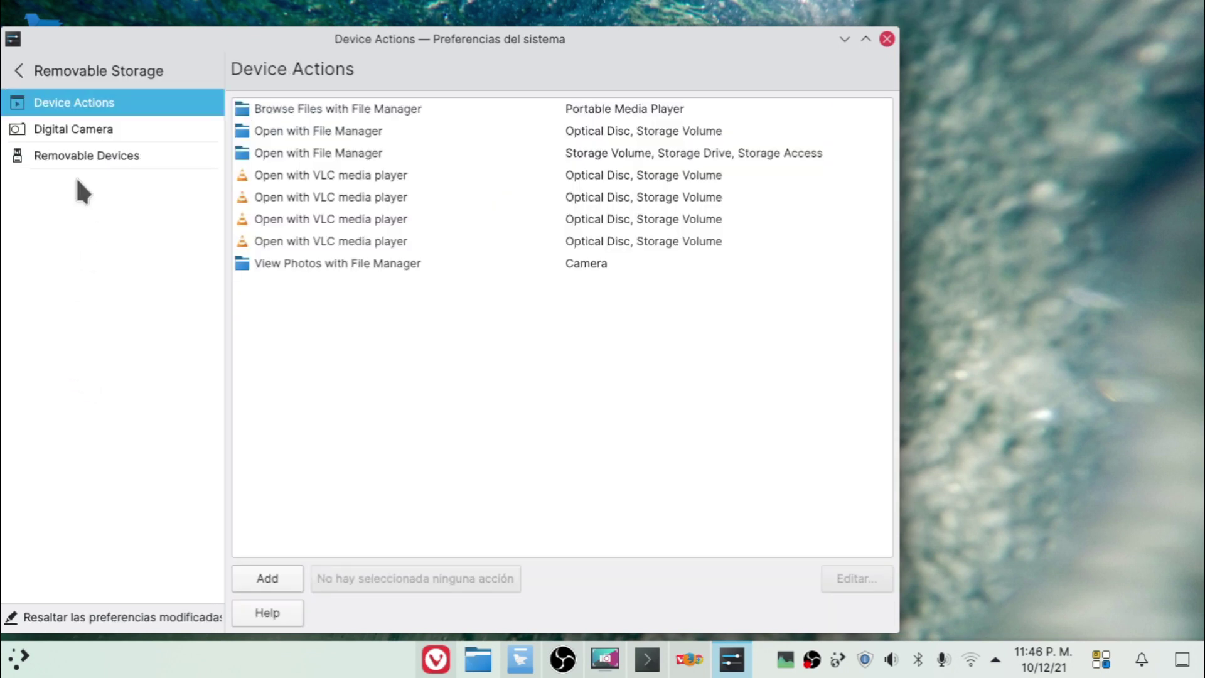
# Step: Revisit the Energy Saving page, return to the start of the main settings list and minimize the settings window
pyautogui.click(28, 70)
pyautogui.click(53, 361)
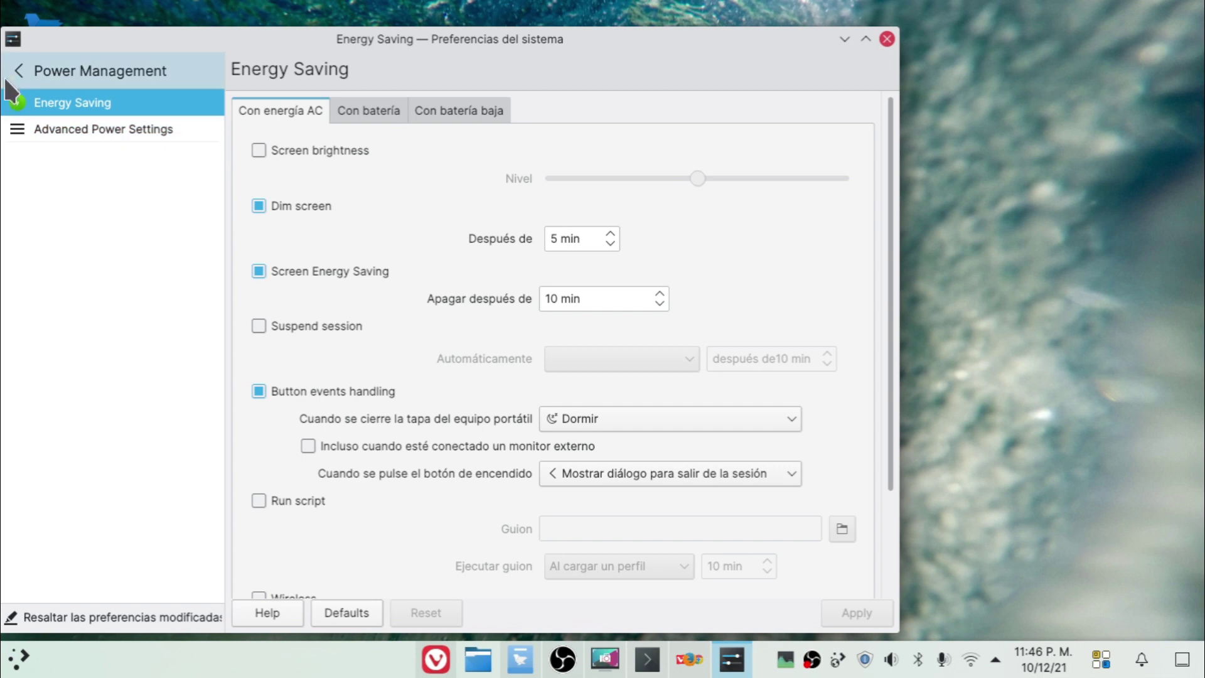
pyautogui.click(25, 71)
pyautogui.scroll(8, 100, 315)
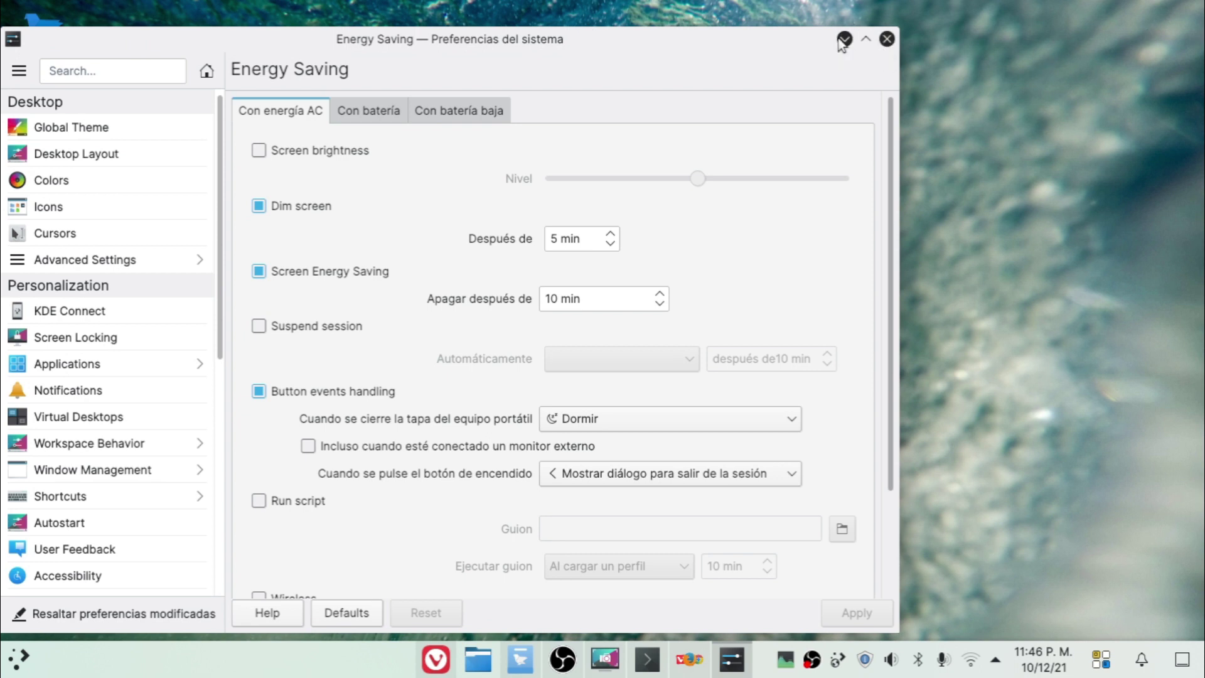
pyautogui.click(885, 39)
# Step: Set the desktop wallpaper to Gallium: Snowy Mountains in the desktop configuration
pyautogui.rightClick(639, 239)
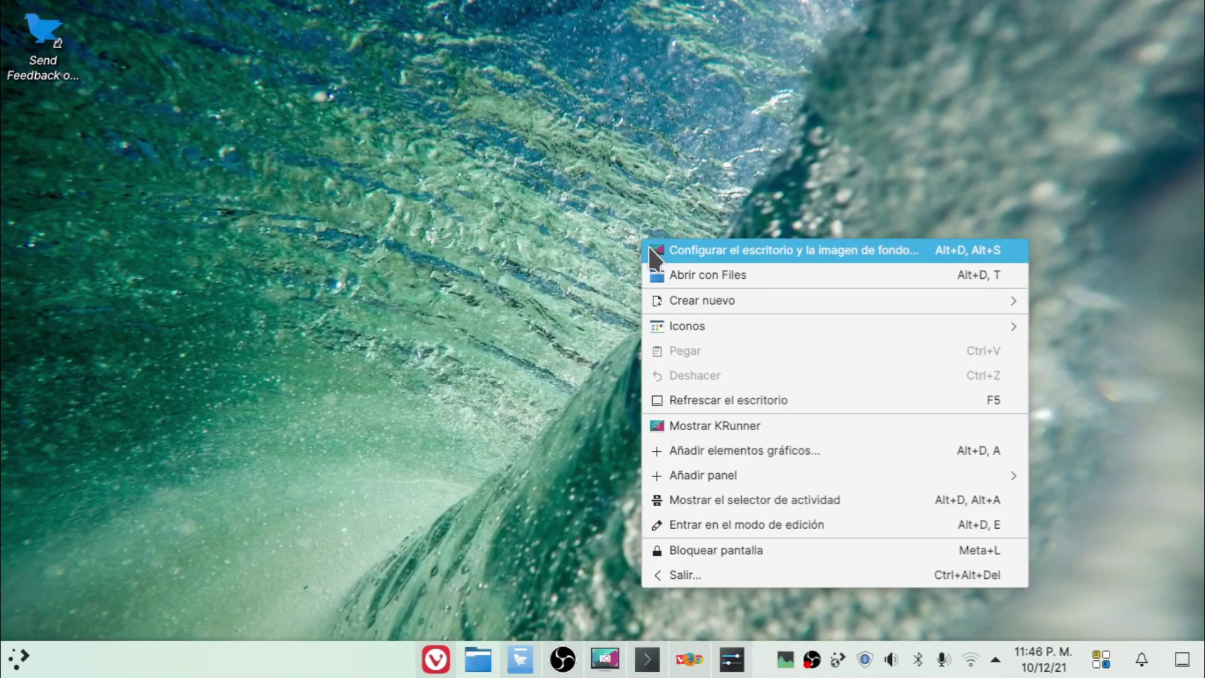
pyautogui.click(650, 249)
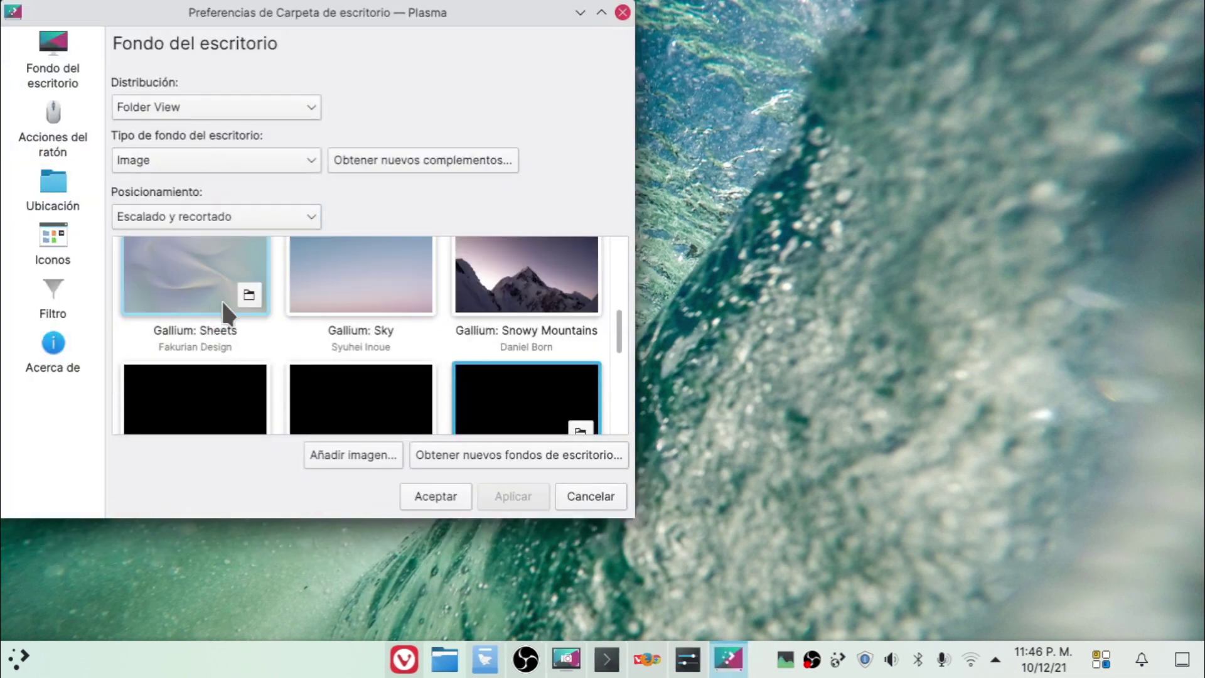
pyautogui.scroll(-5, 488, 307)
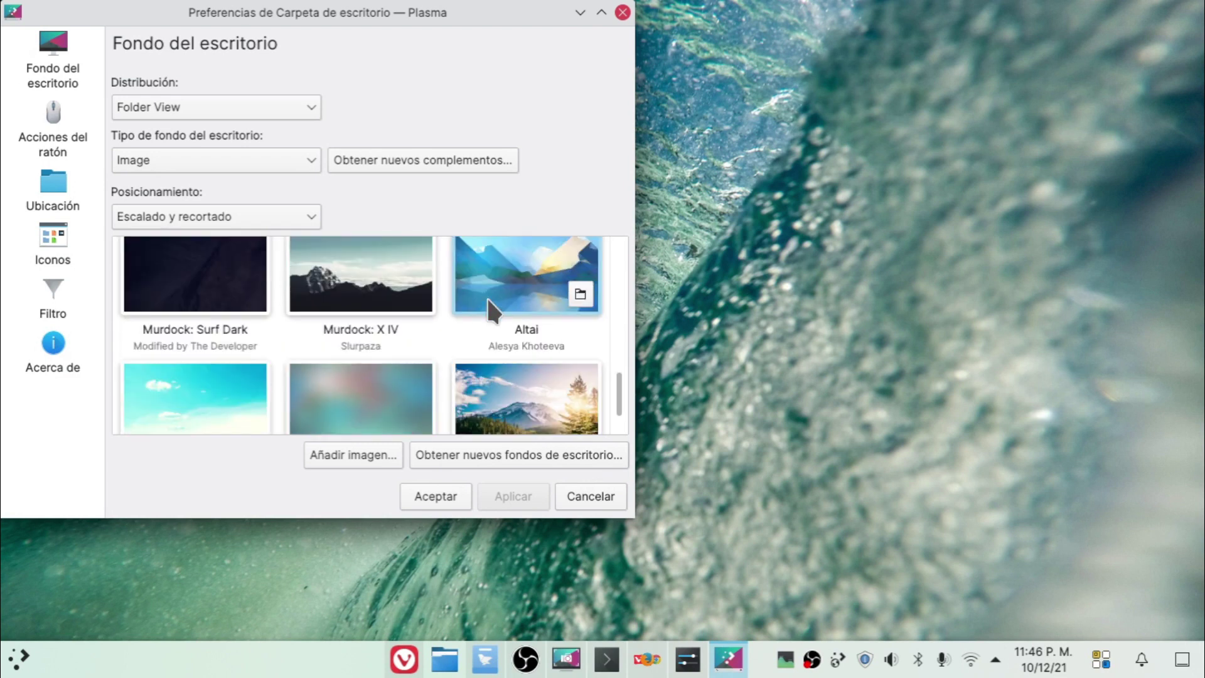
pyautogui.scroll(-2, 489, 308)
pyautogui.scroll(7, 488, 307)
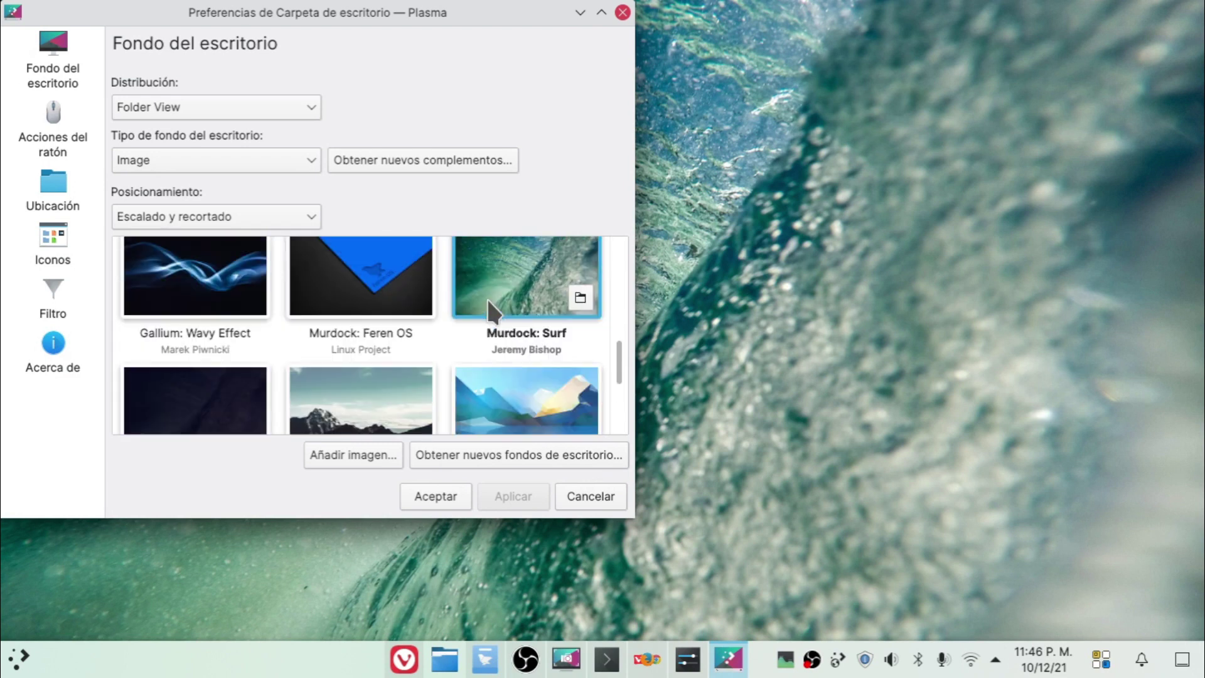
pyautogui.click(489, 301)
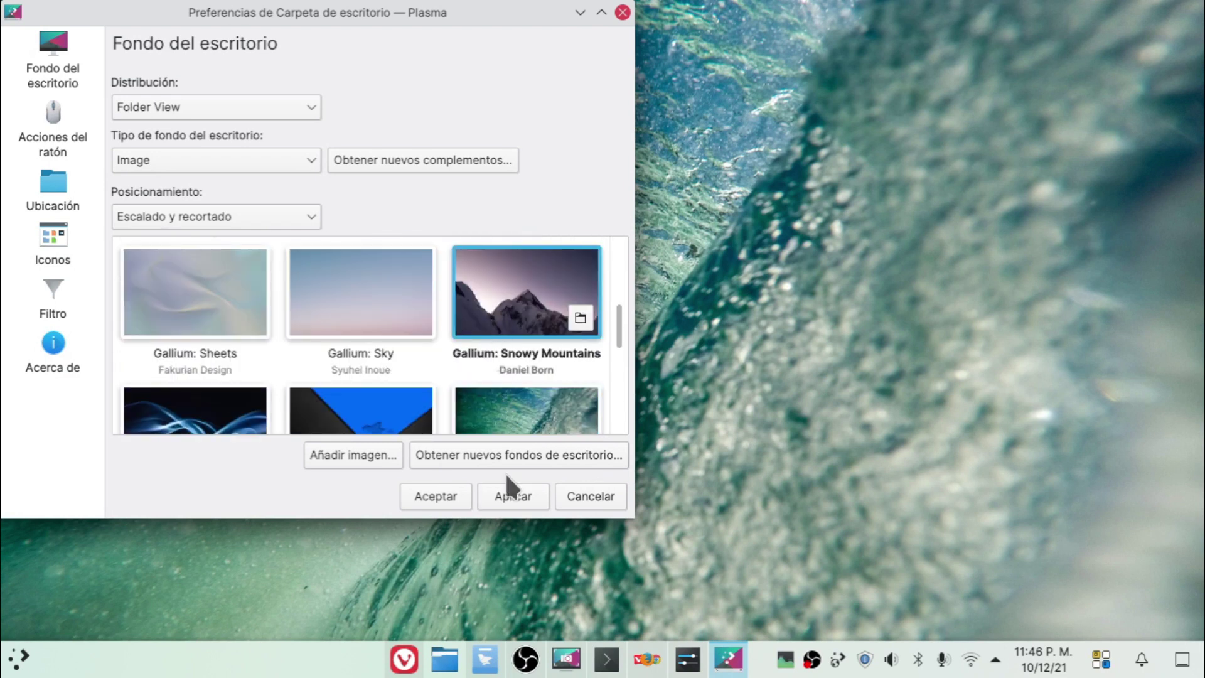
pyautogui.click(507, 498)
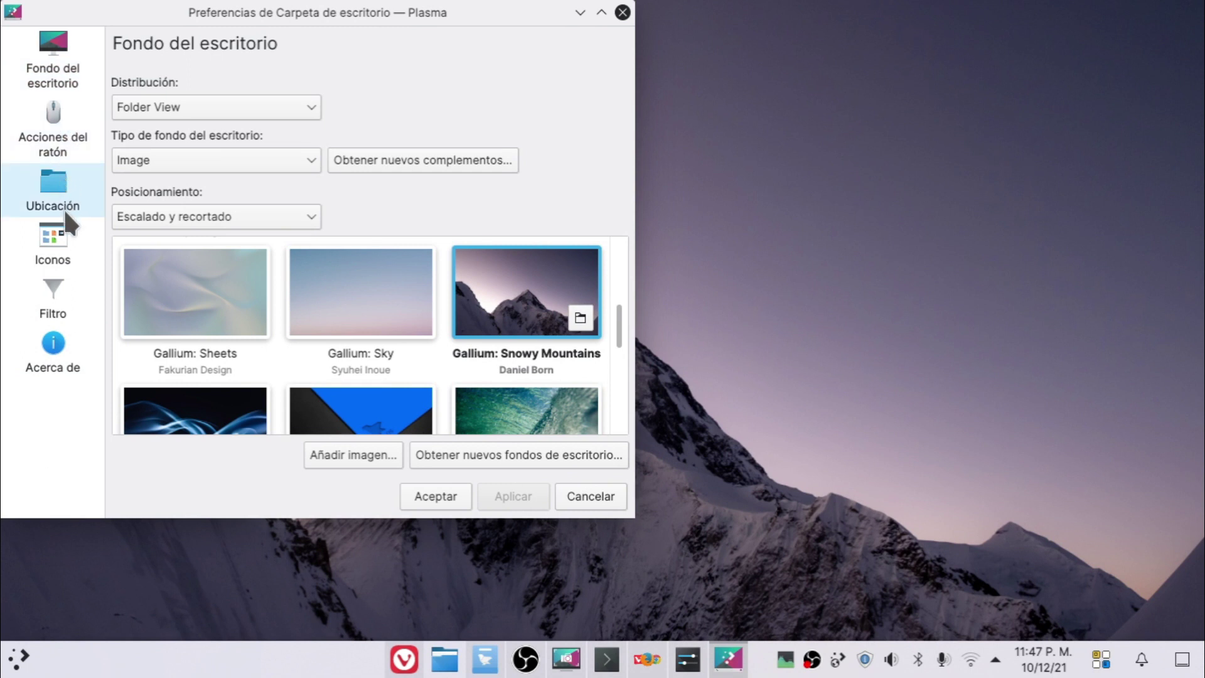
# Step: Look through the mouse actions, location, icons, filter and about pages, return to the wallpapers and accept the desktop configuration
pyautogui.click(37, 143)
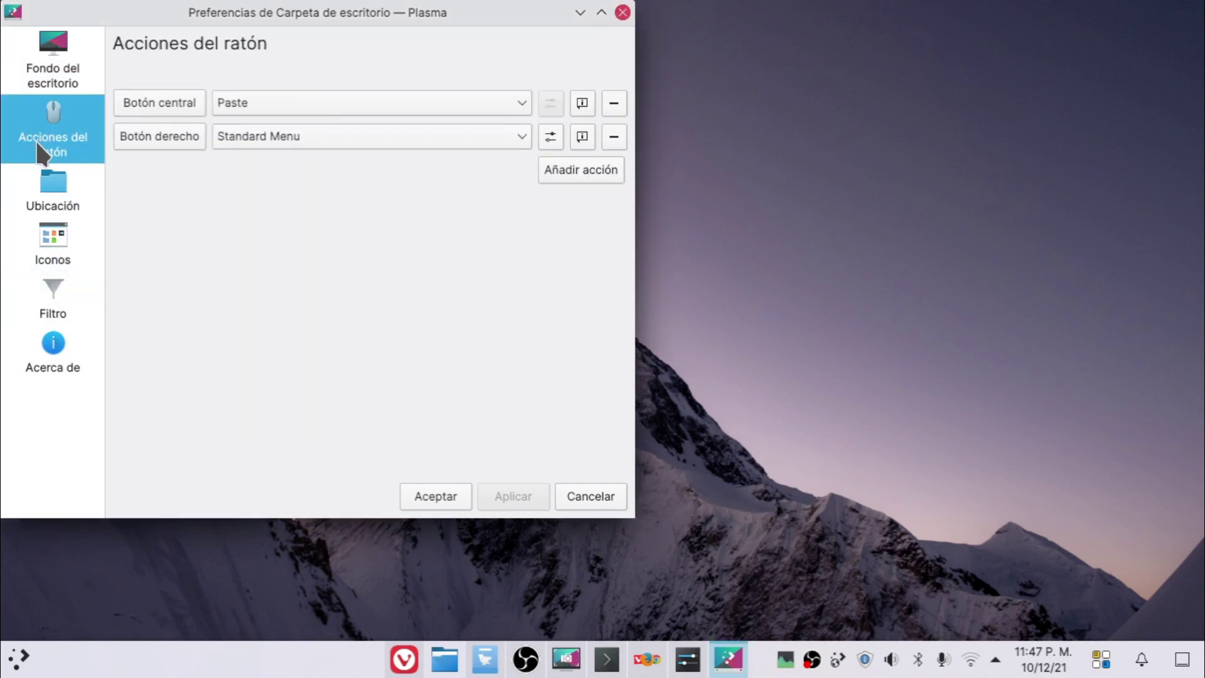
pyautogui.click(52, 199)
pyautogui.click(53, 248)
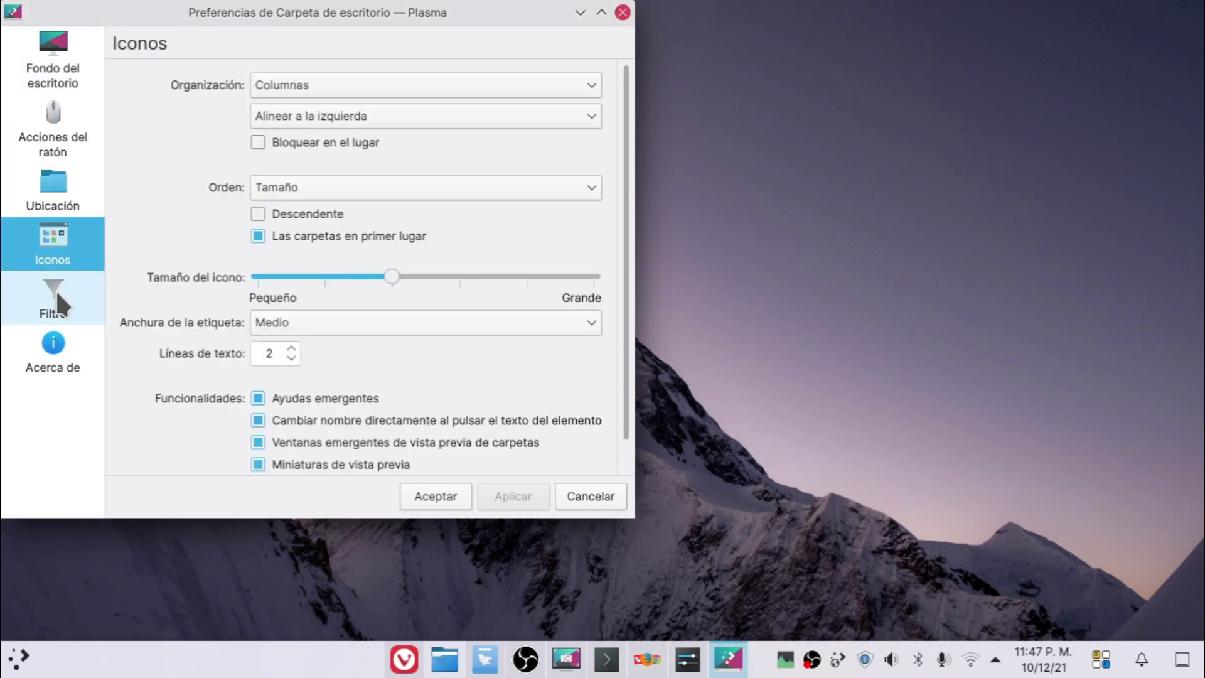
pyautogui.click(57, 298)
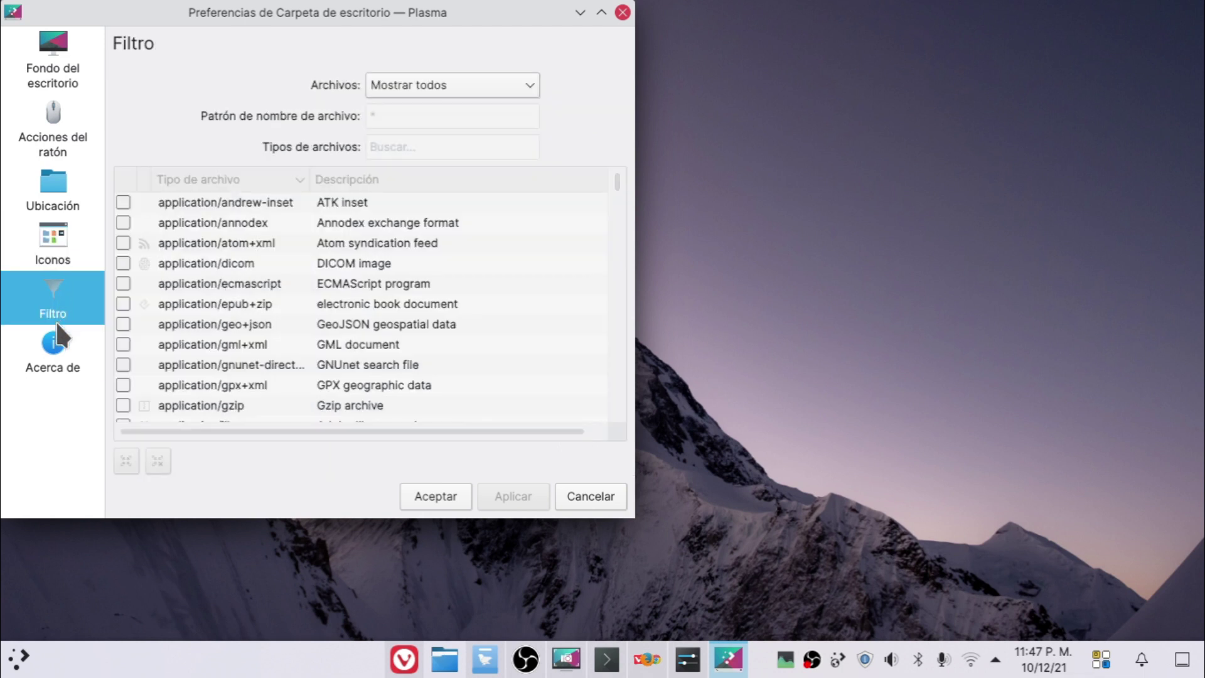
pyautogui.click(60, 355)
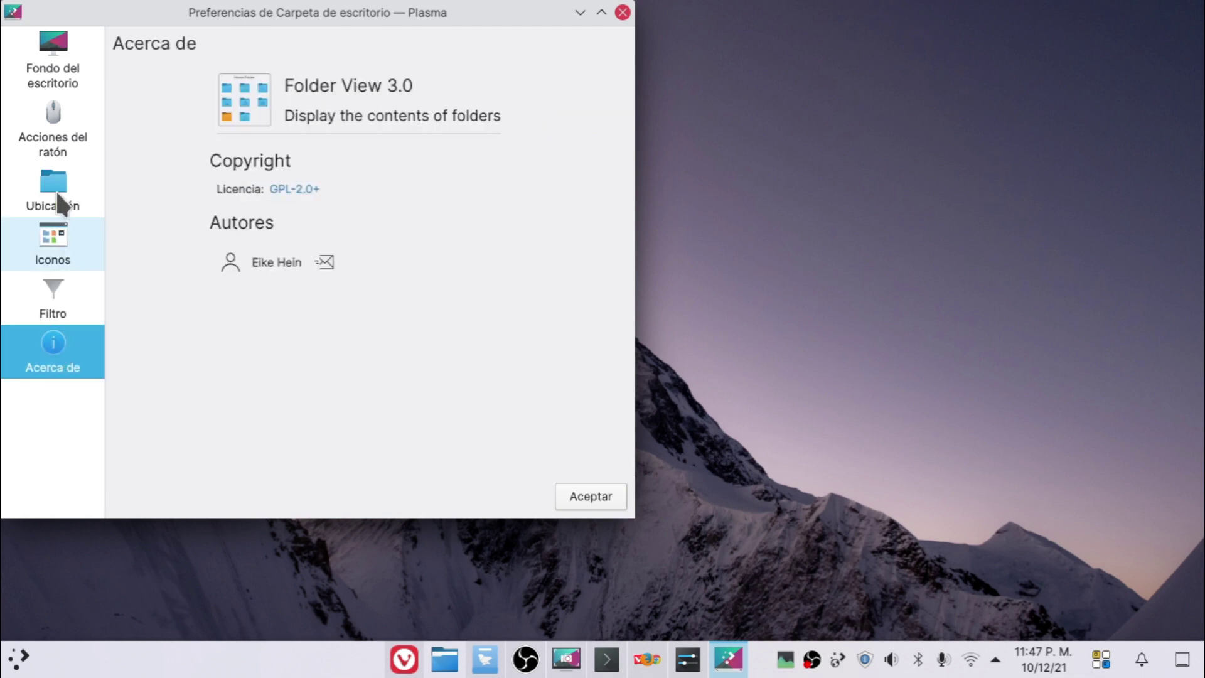
pyautogui.click(60, 56)
pyautogui.scroll(3, 244, 364)
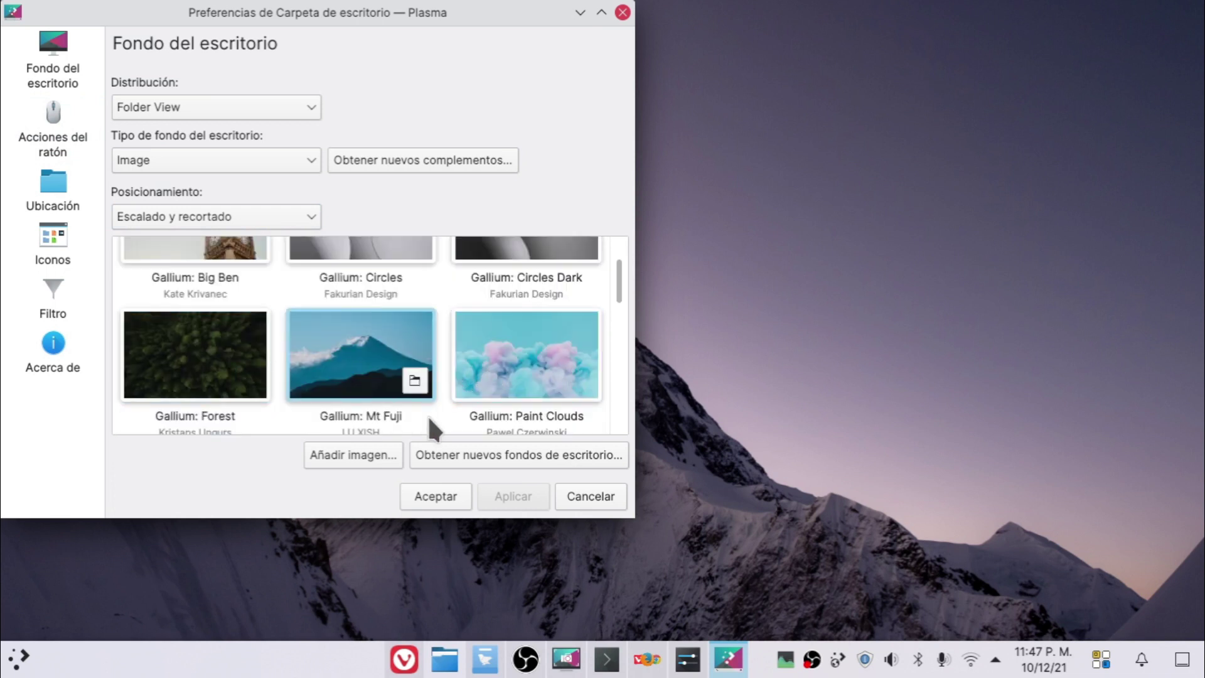
pyautogui.click(439, 497)
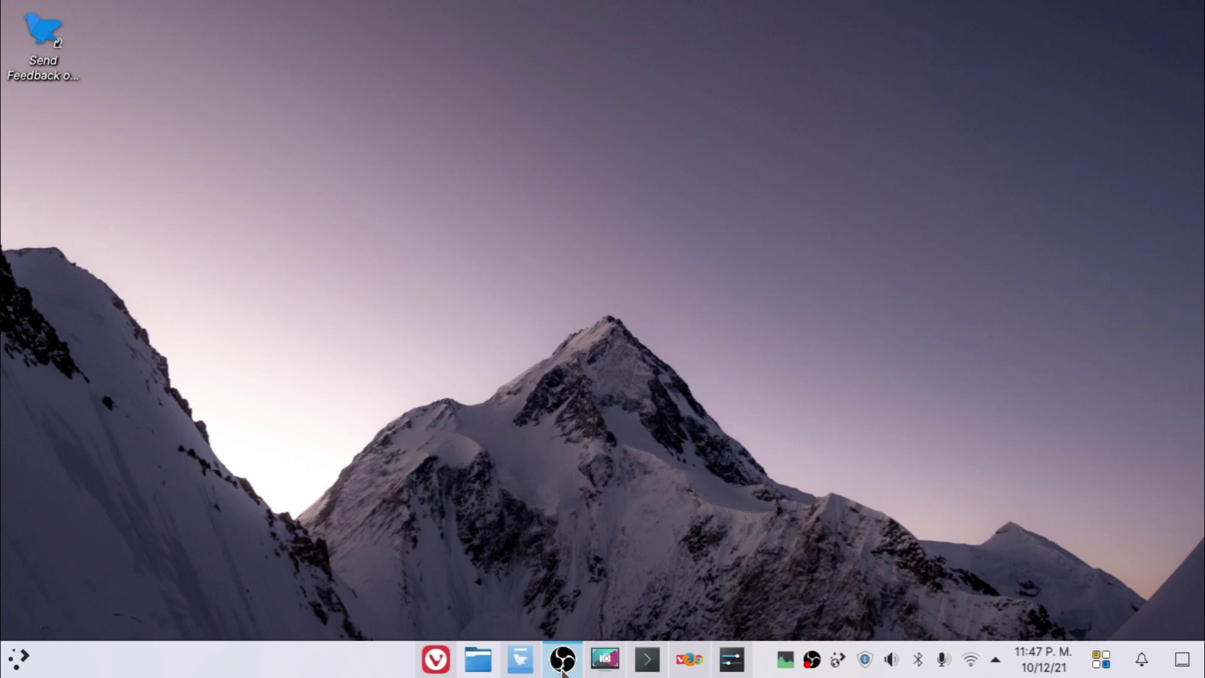
# Step: Check the running recording in OBS, minimize it and dismiss the Brave installation message
pyautogui.click(563, 670)
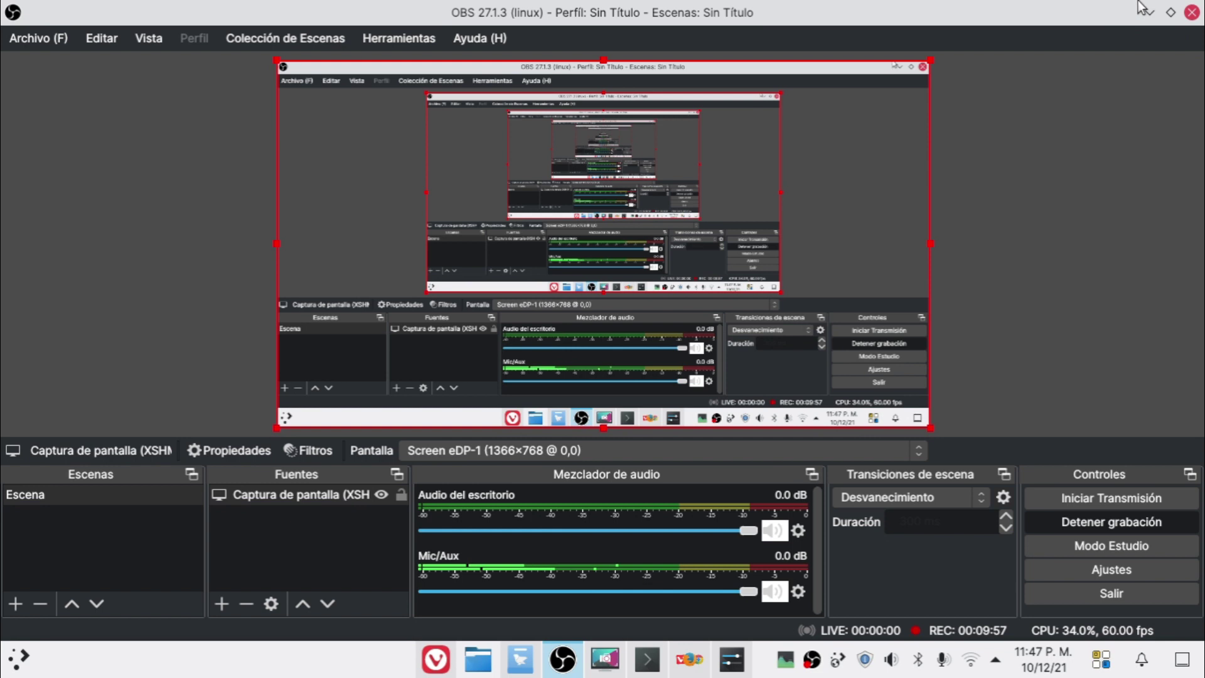
pyautogui.click(1149, 15)
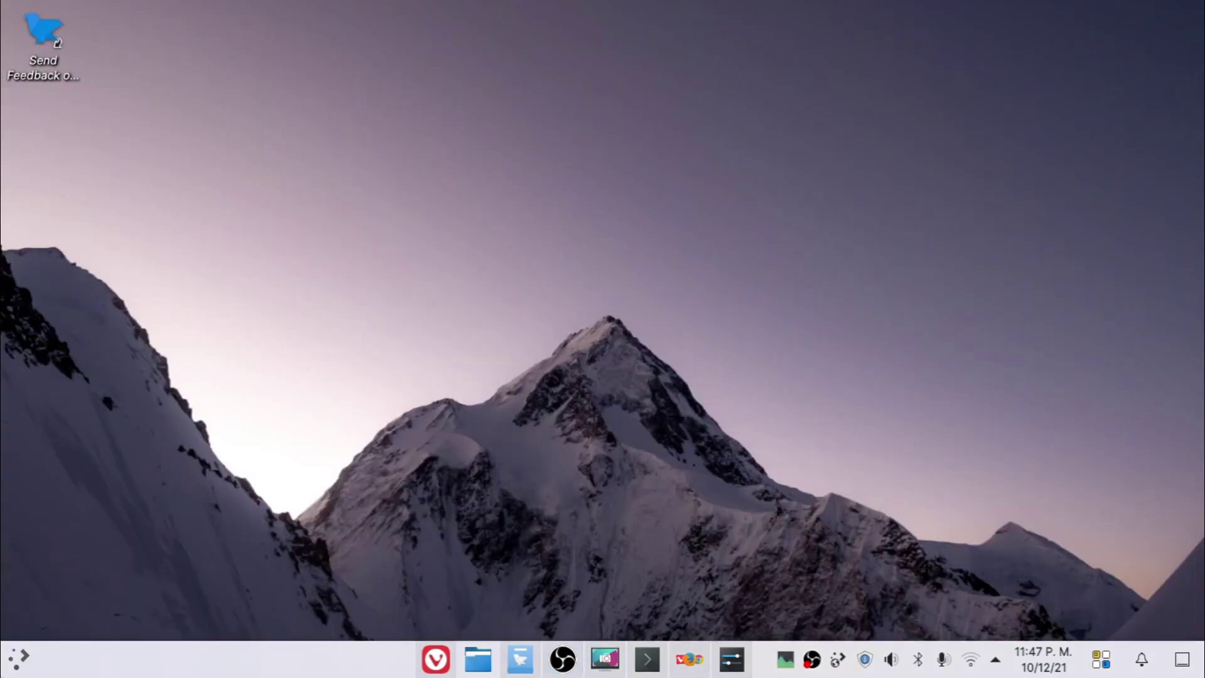
pyautogui.click(12, 664)
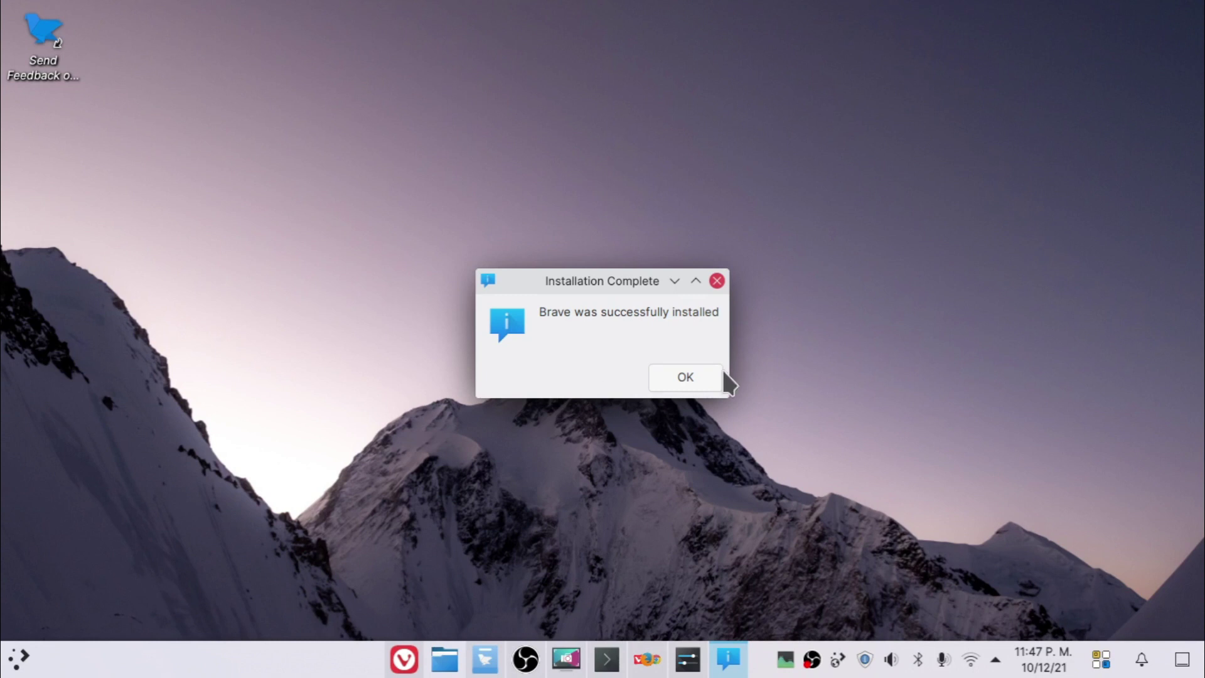
pyautogui.click(686, 377)
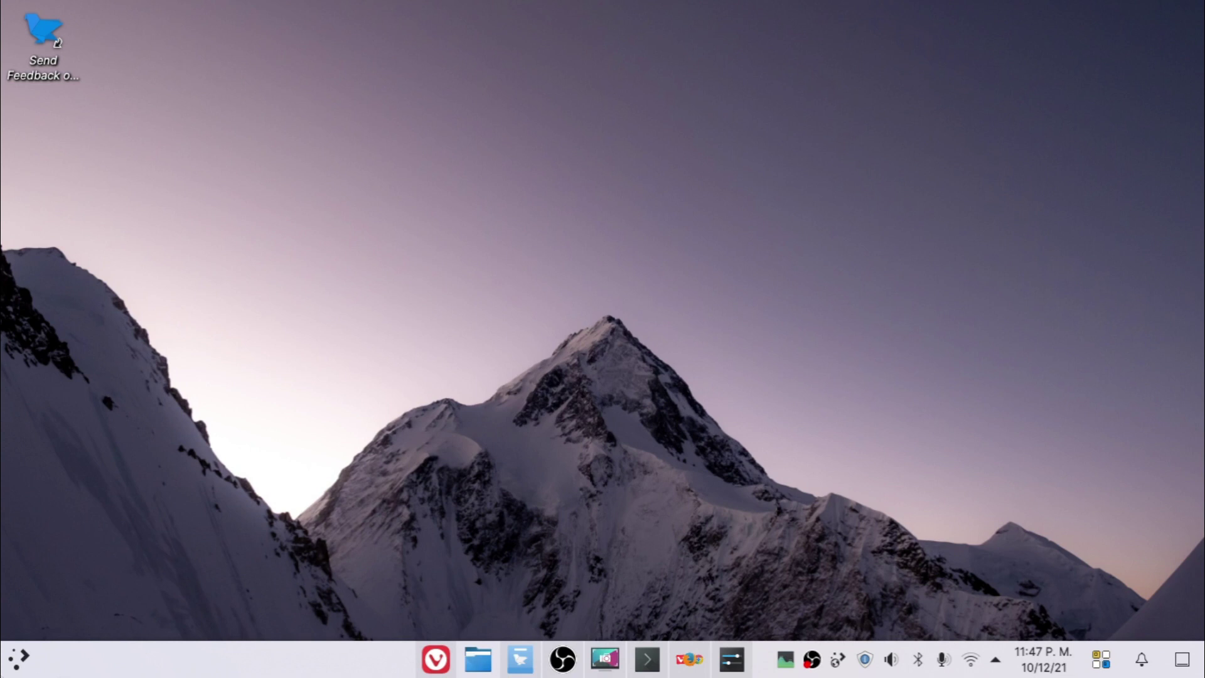
# Step: Look for the Brave Web Browser entry in the Internet category of the application launcher
pyautogui.click(7, 661)
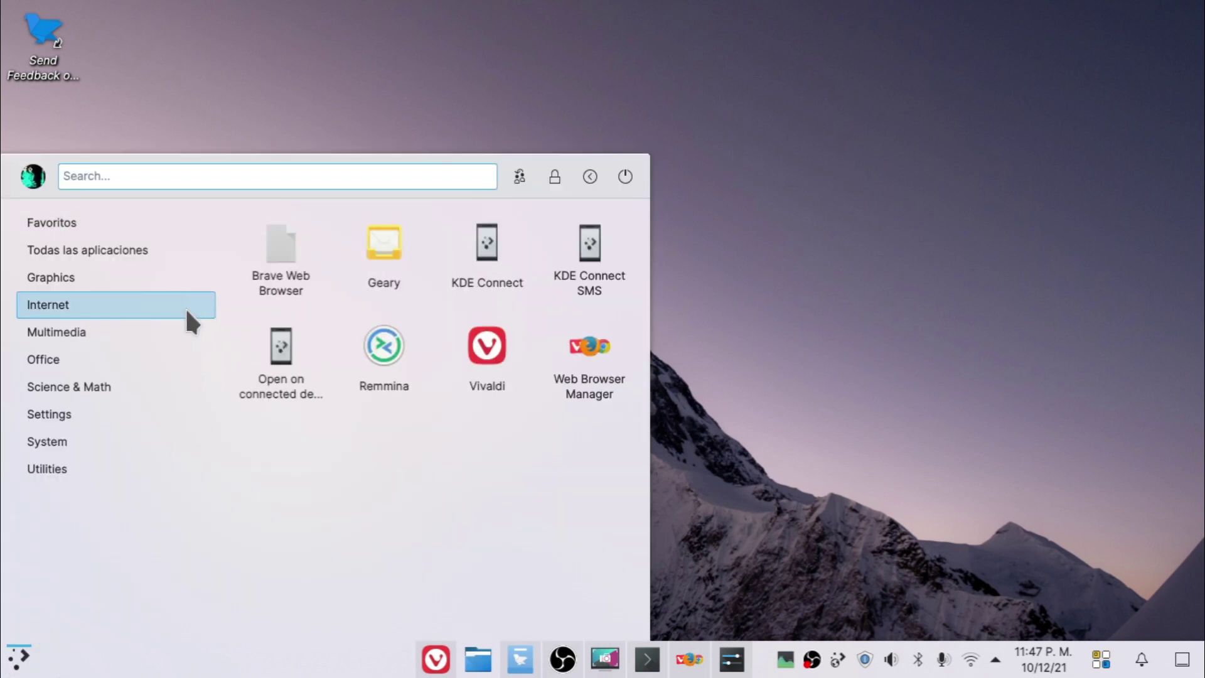
pyautogui.moveTo(67, 328)
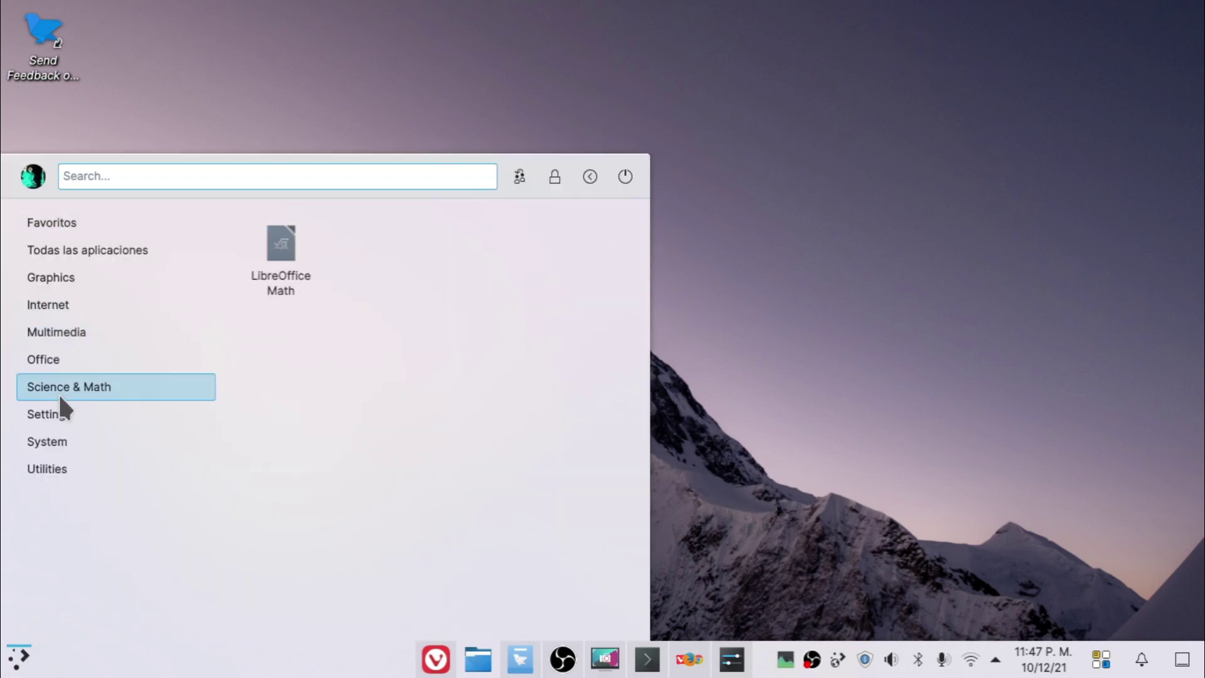
pyautogui.moveTo(80, 277)
pyautogui.moveTo(70, 297)
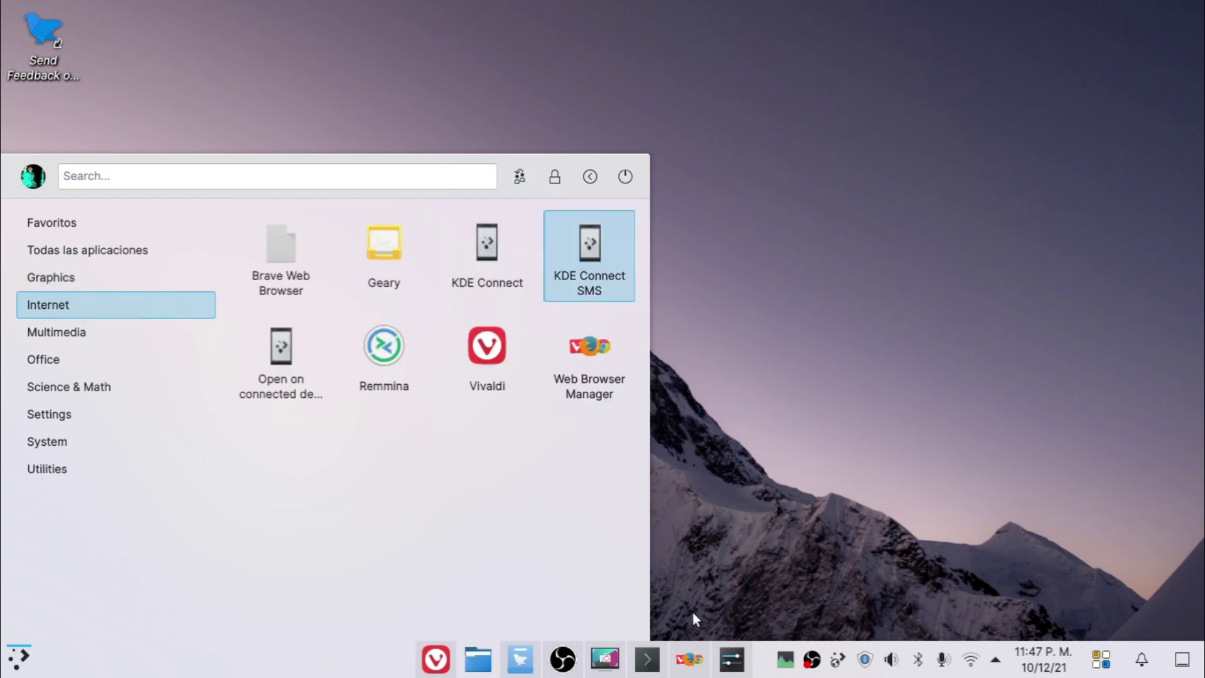
# Step: Read the description of Brave in Web Browser Manager and close the manager
pyautogui.click(689, 659)
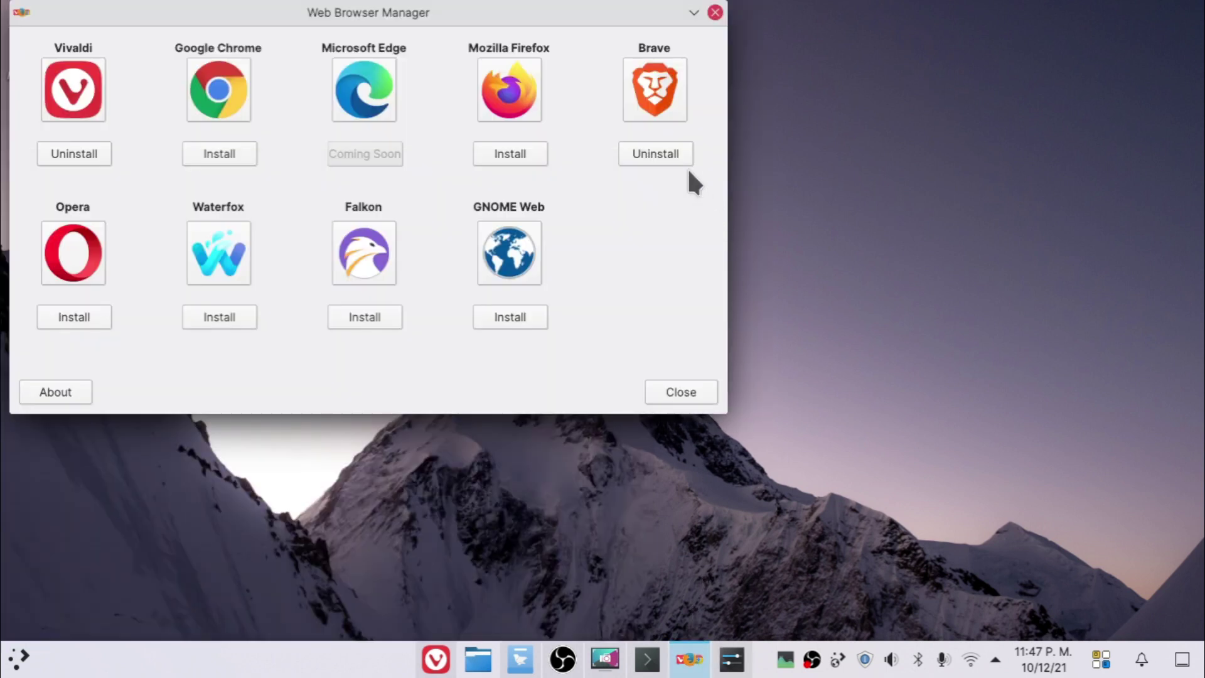
pyautogui.click(654, 89)
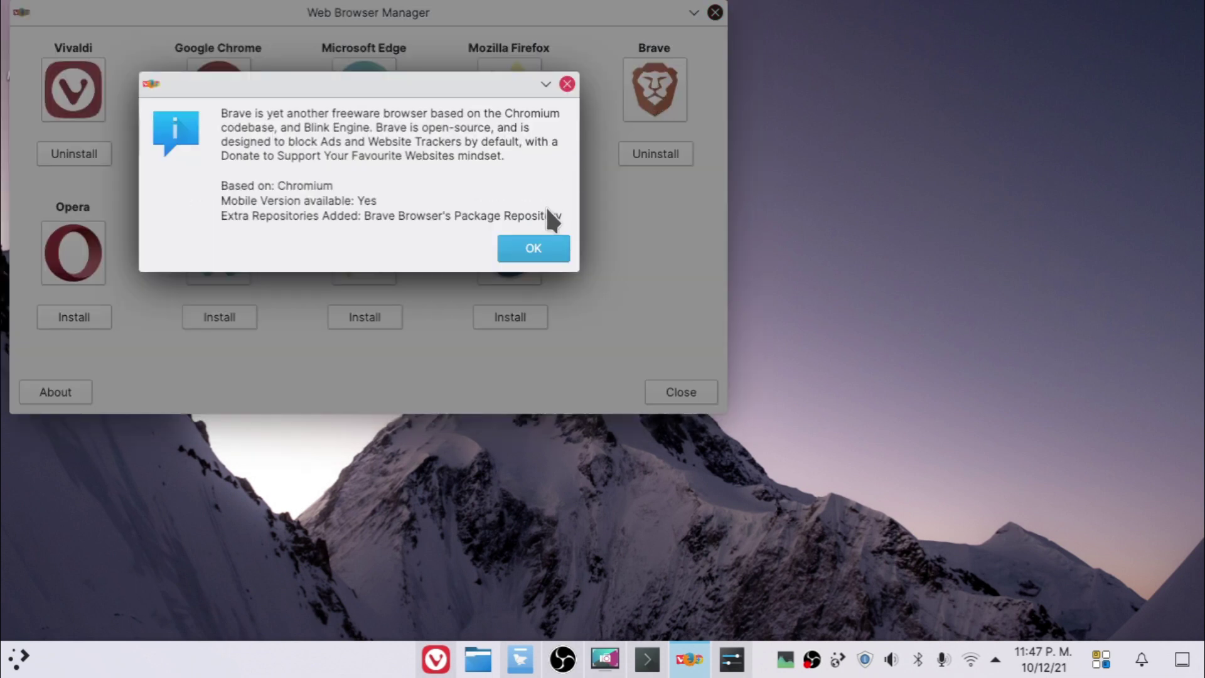
pyautogui.click(537, 249)
pyautogui.click(659, 394)
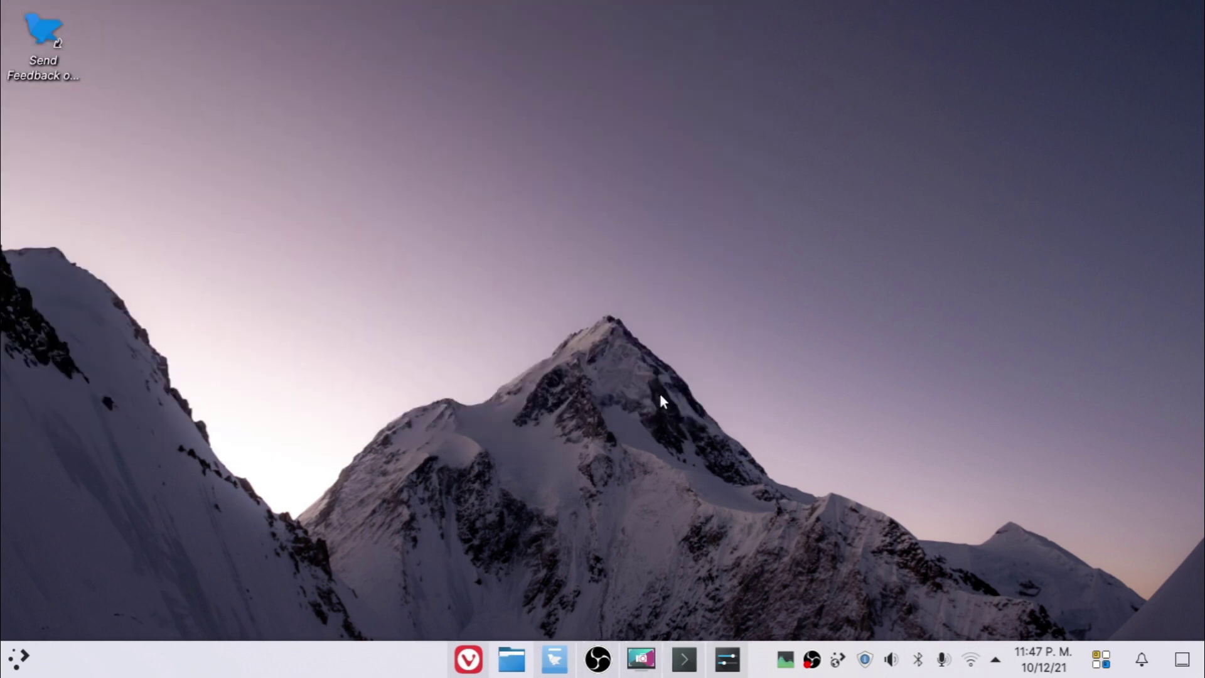
# Step: Look through the list of all applications in the launcher and open Web Browser Manager
pyautogui.rightClick(658, 394)
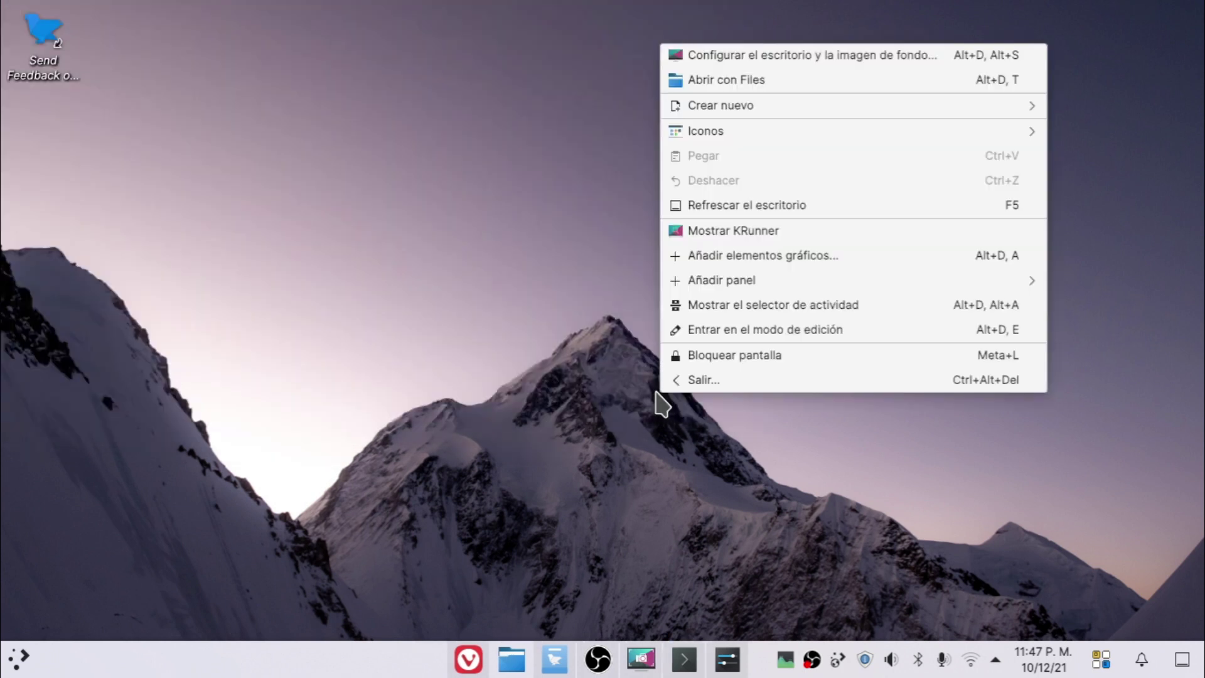
pyautogui.click(517, 374)
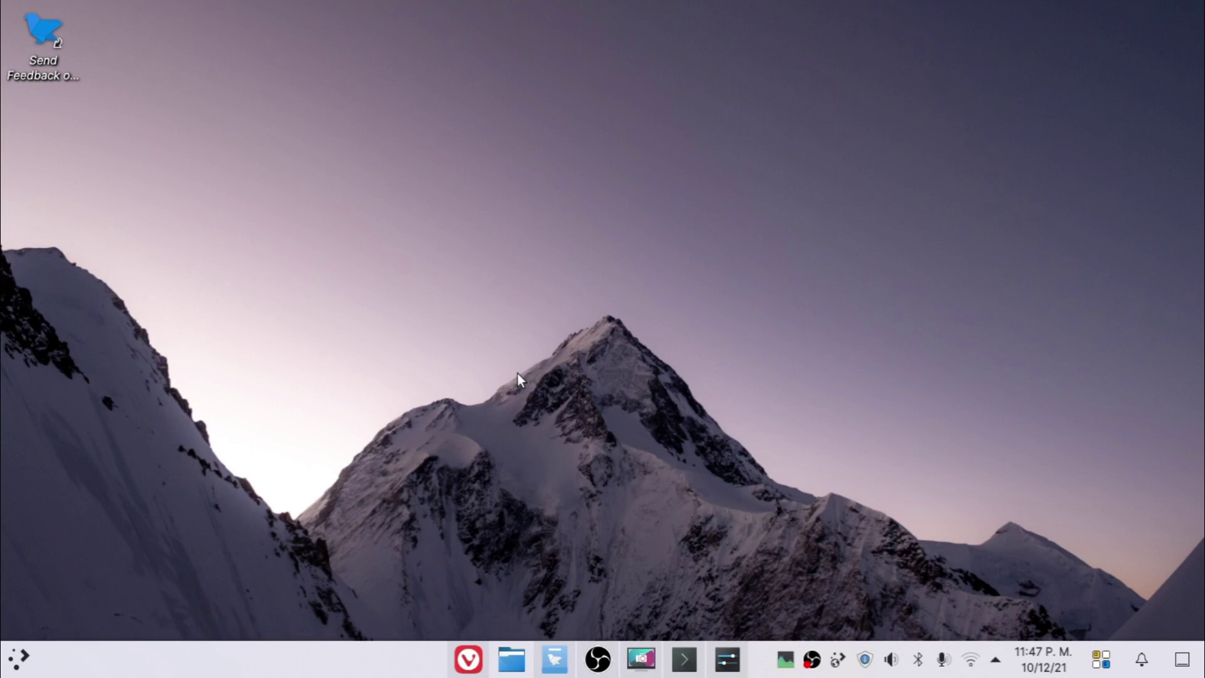
pyautogui.click(19, 658)
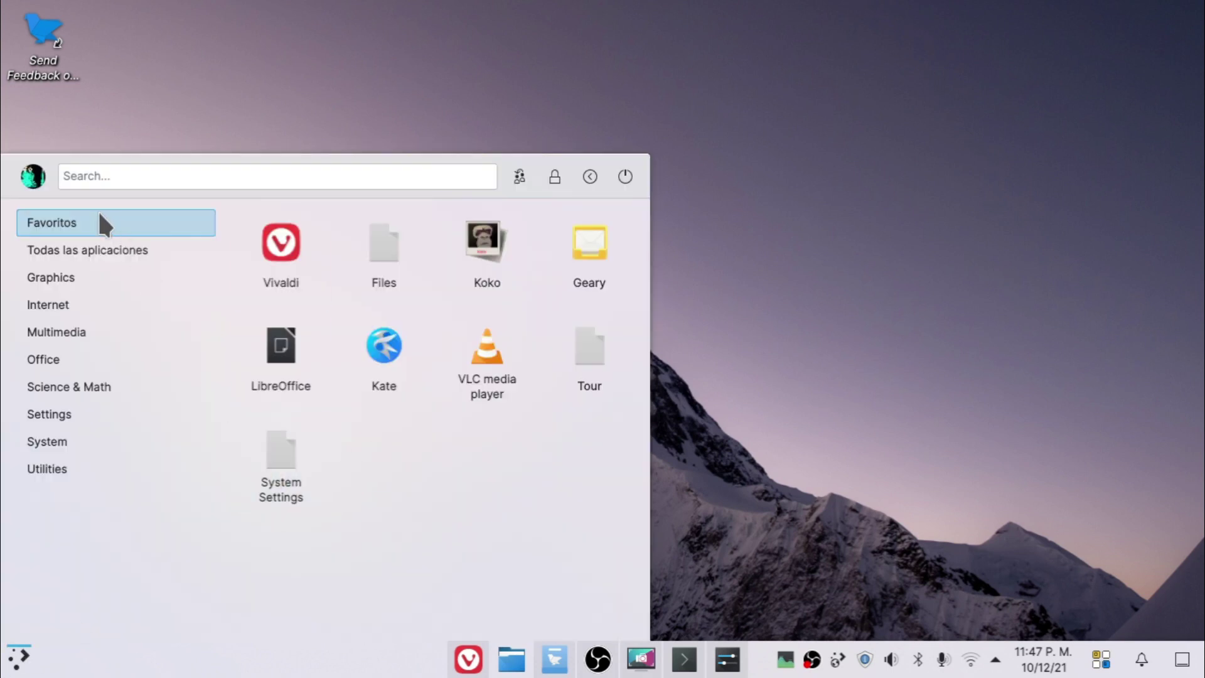
pyautogui.click(121, 254)
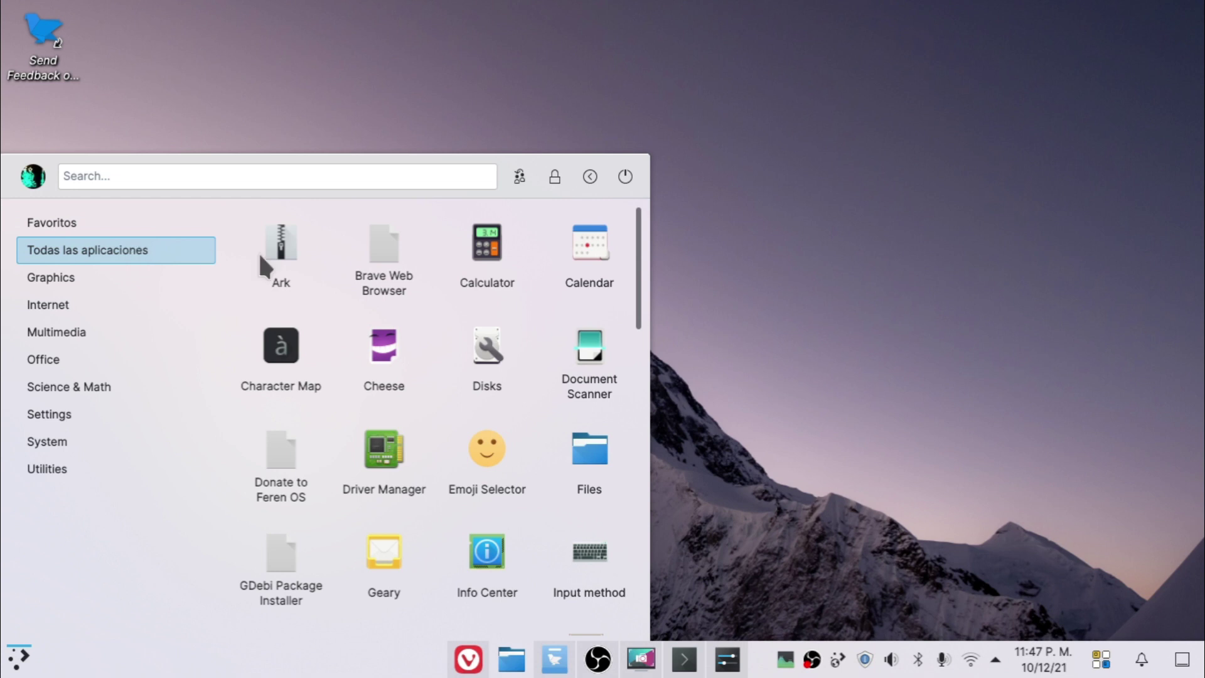
pyautogui.scroll(-10, 358, 336)
pyautogui.scroll(-5, 367, 359)
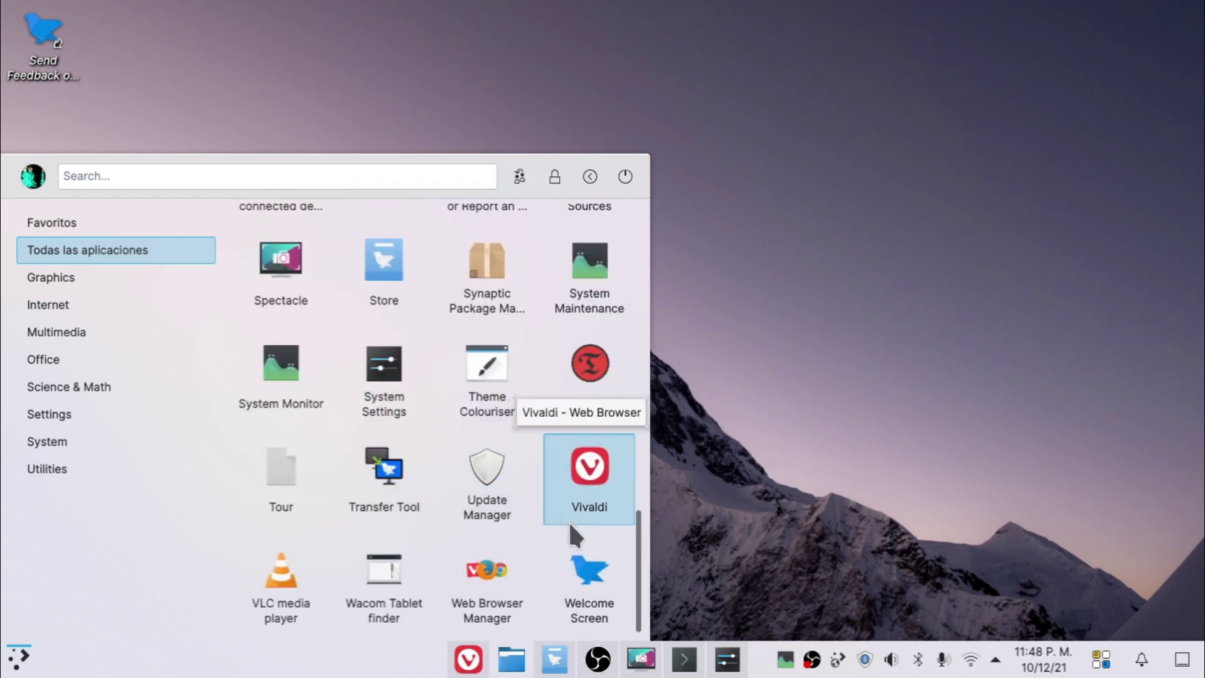
pyautogui.press('Escape')
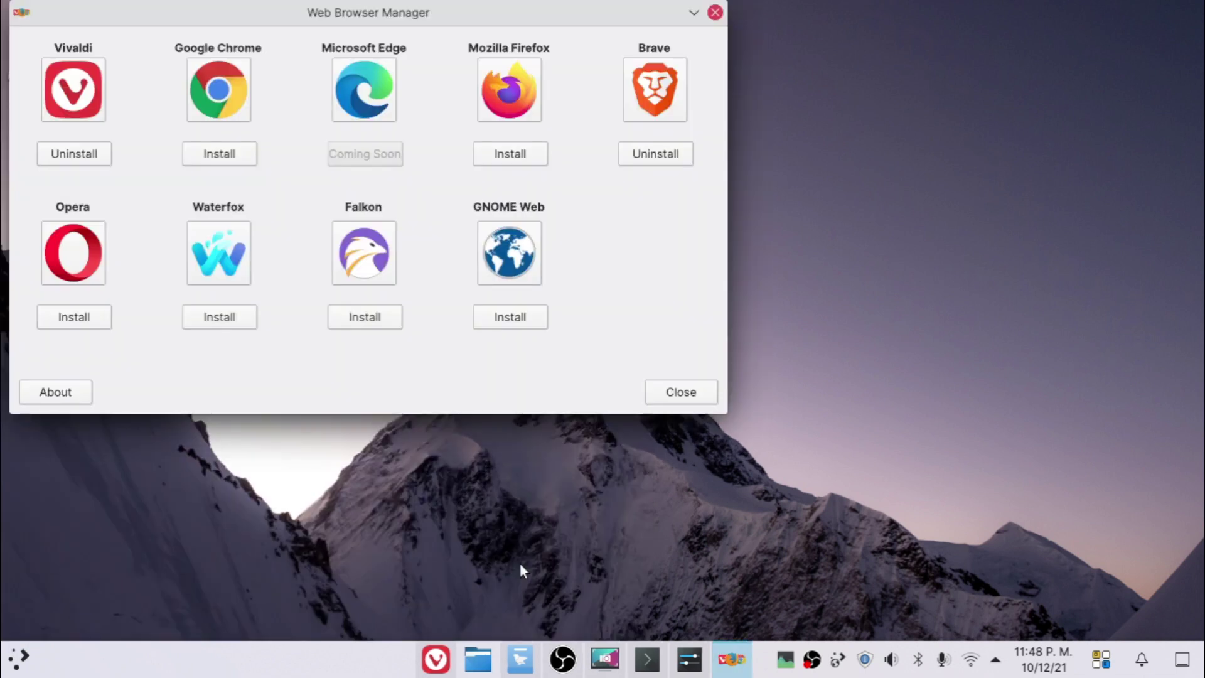
# Step: Read the Brave information dialog in Web Browser Manager, dismiss it and close the manager
pyautogui.click(673, 111)
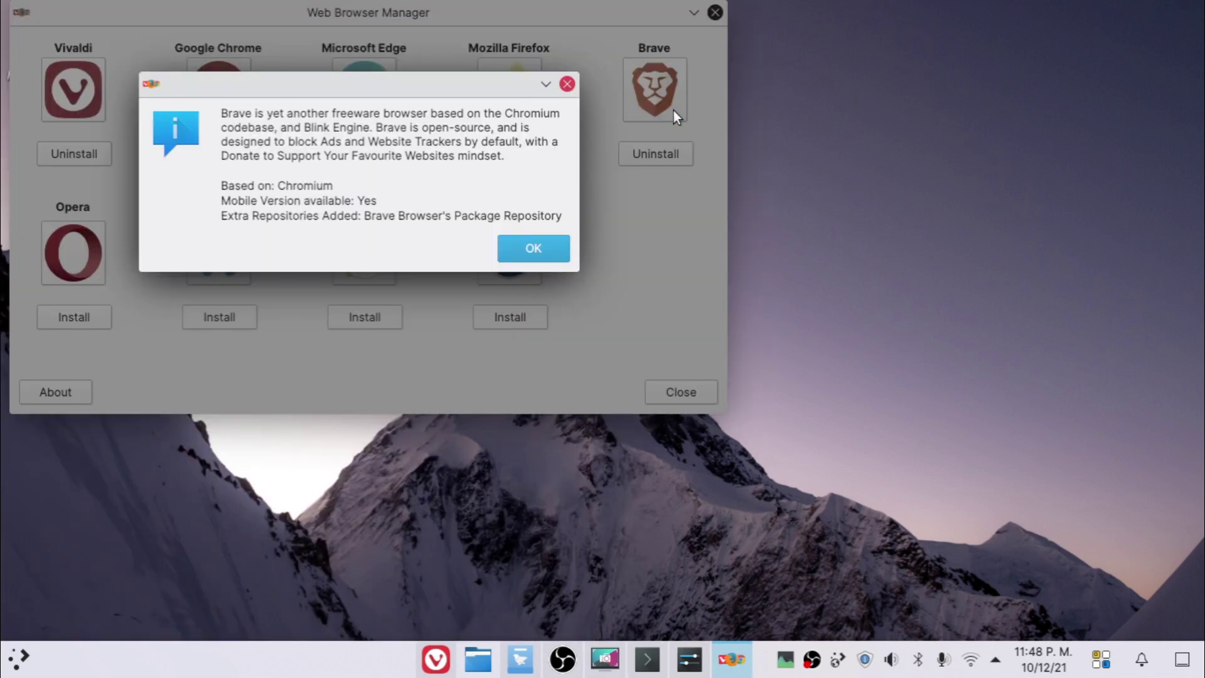
pyautogui.click(567, 85)
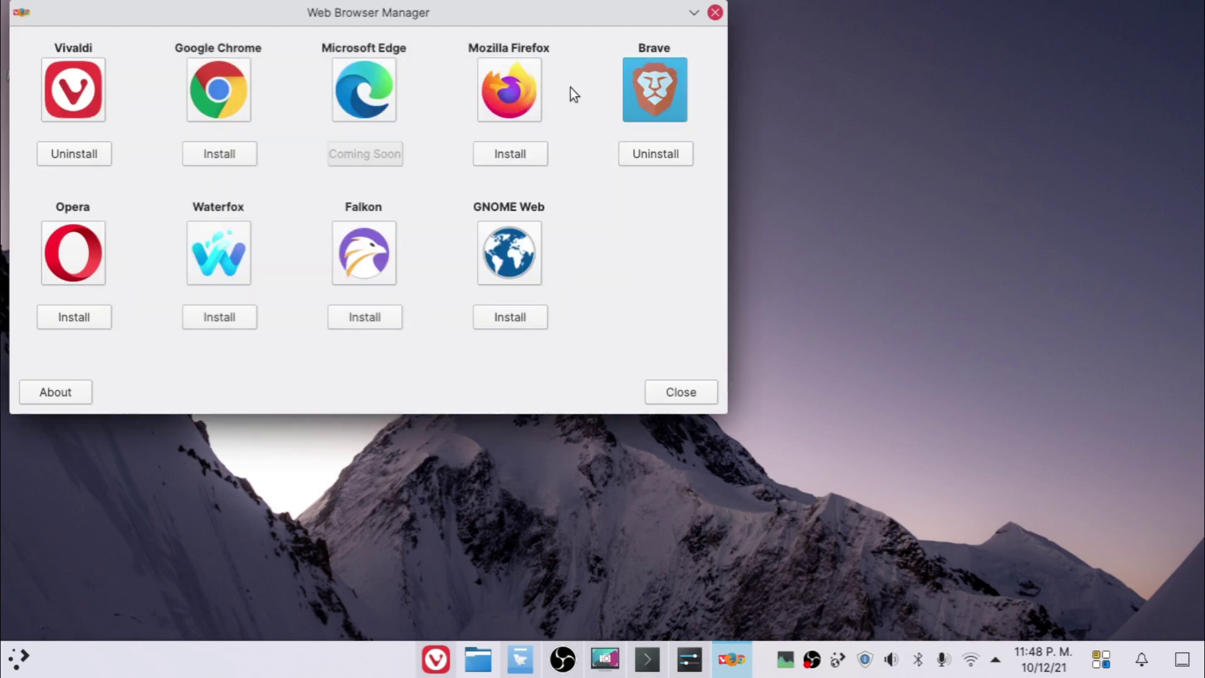
pyautogui.click(715, 14)
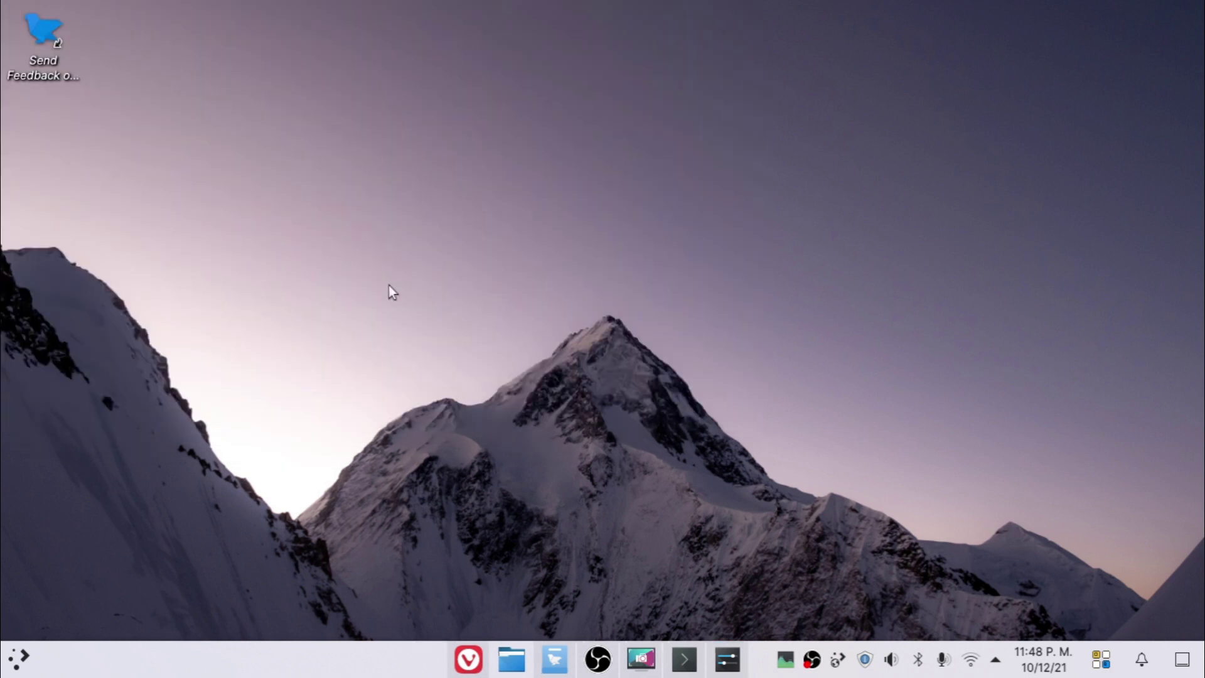
# Step: View the Store's home page with its editors' picks and categories, and minimize the Store
pyautogui.click(15, 658)
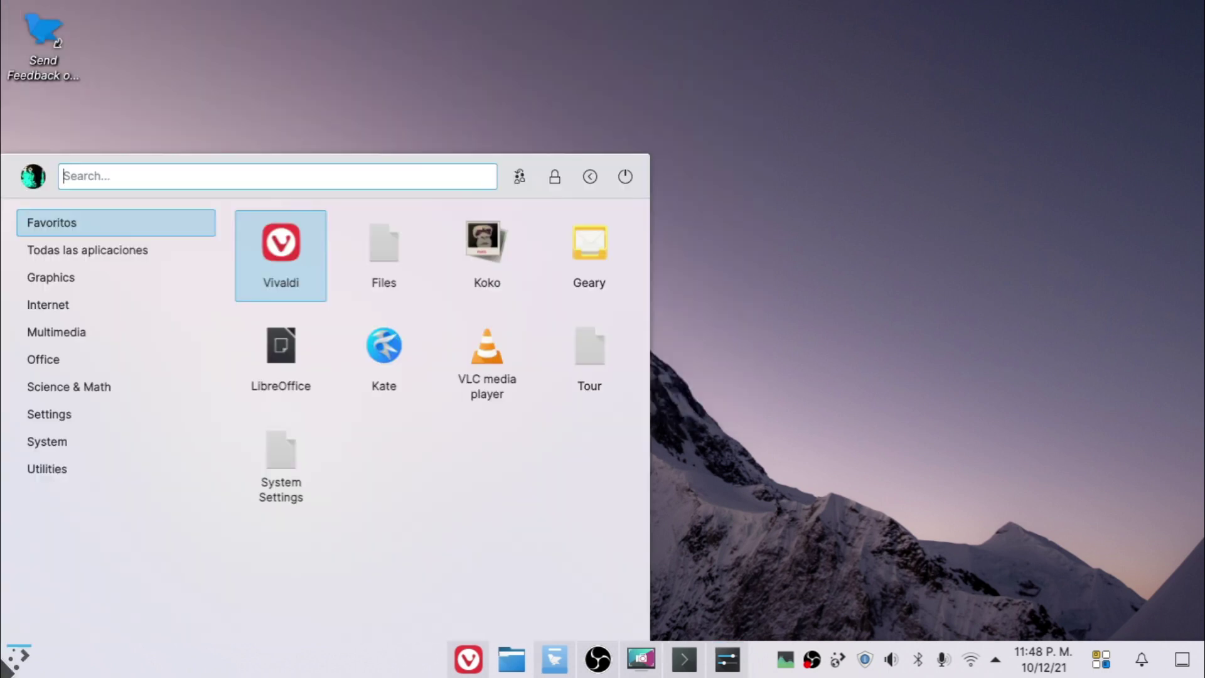
pyautogui.click(555, 658)
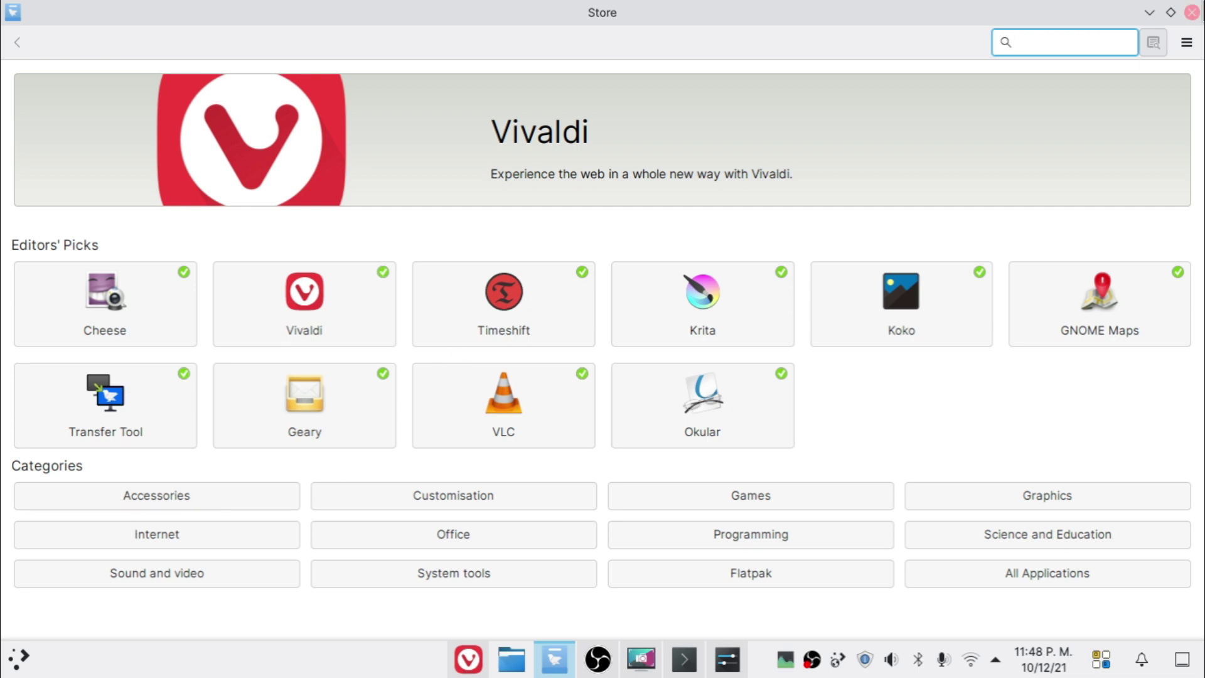
pyautogui.click(1150, 13)
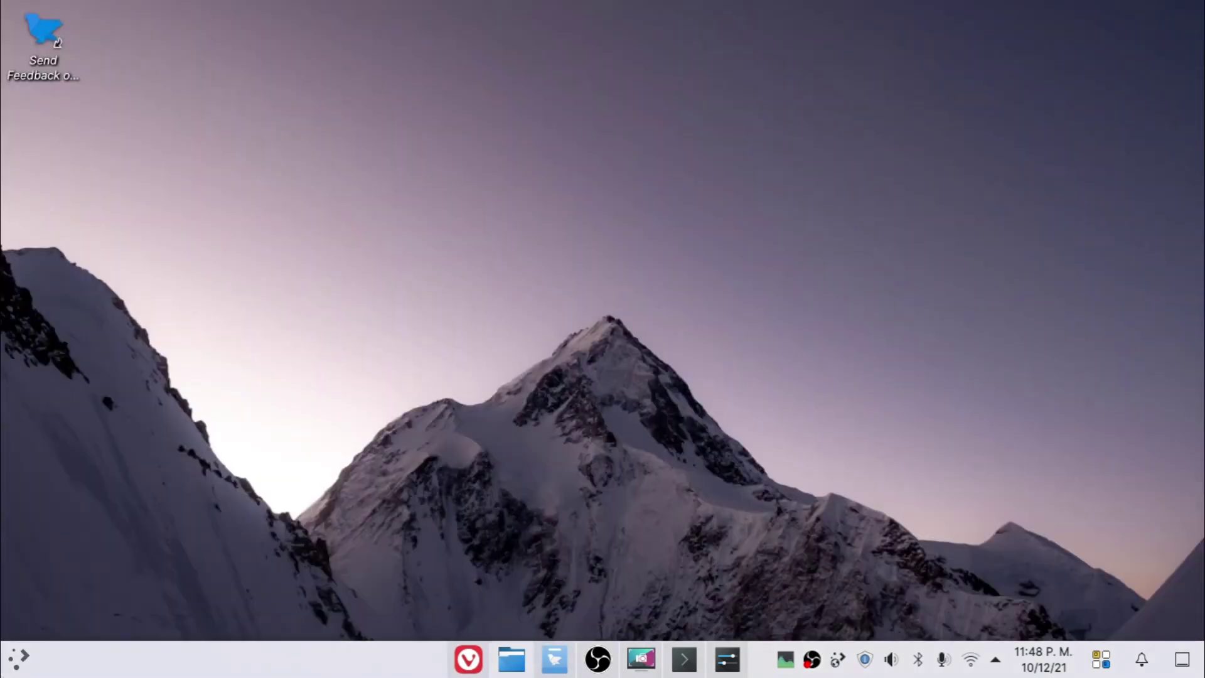
# Step: Check the running recording in OBS and minimize its window
pyautogui.press('super')
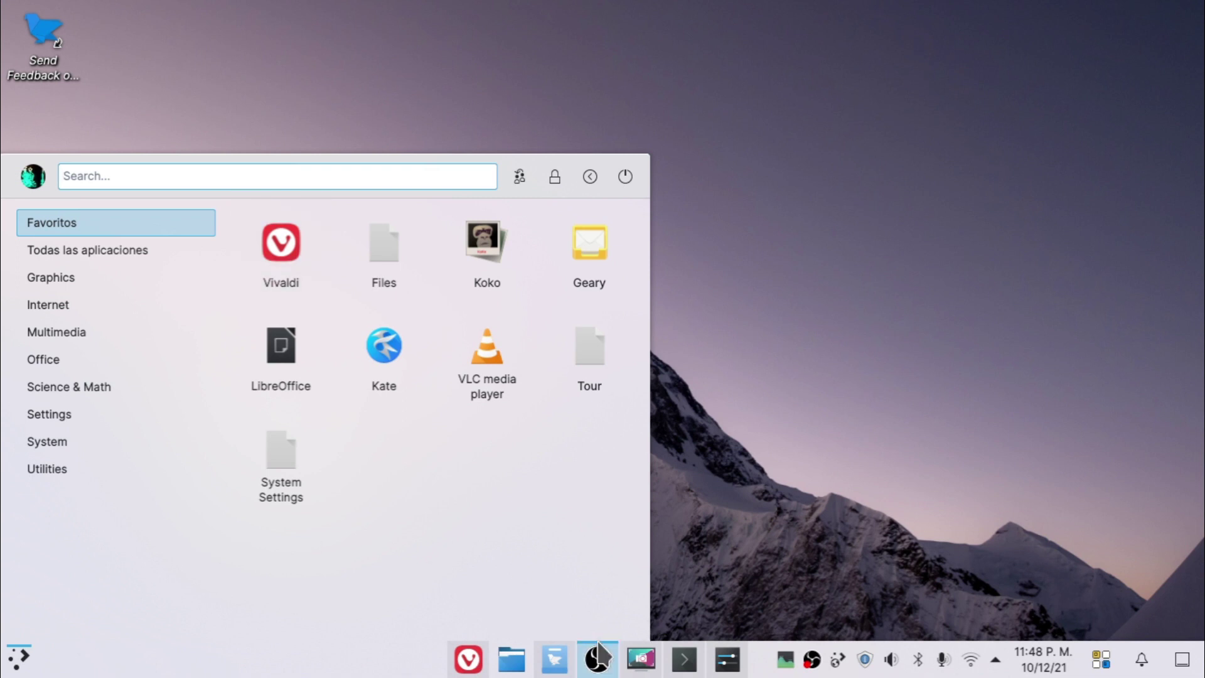
pyautogui.click(598, 659)
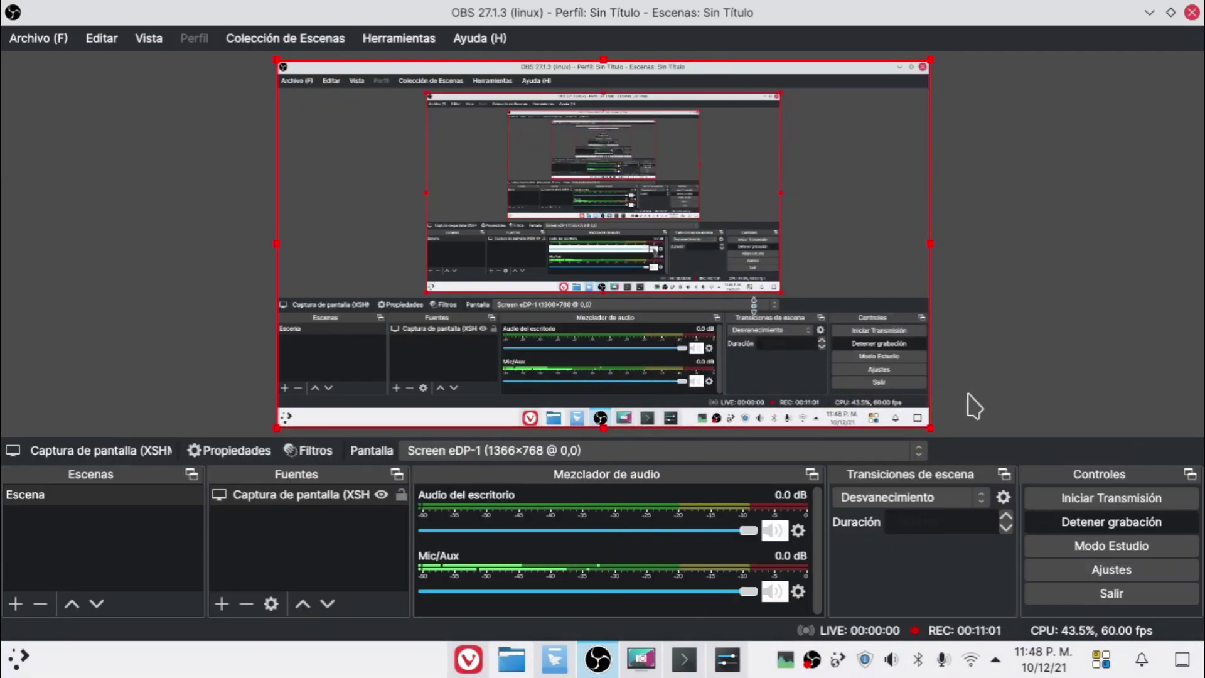
pyautogui.click(1150, 13)
# Step: Look through the all-applications, Graphics and favorites categories in the application launcher
pyautogui.click(19, 658)
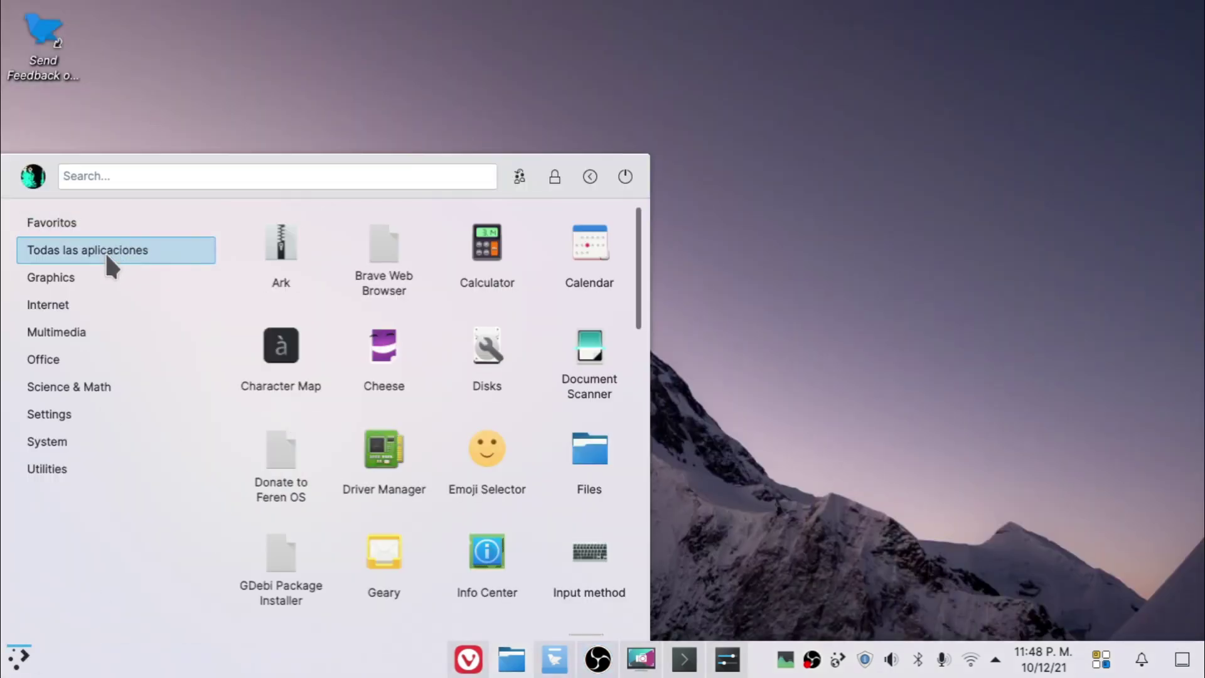
pyautogui.moveTo(156, 275)
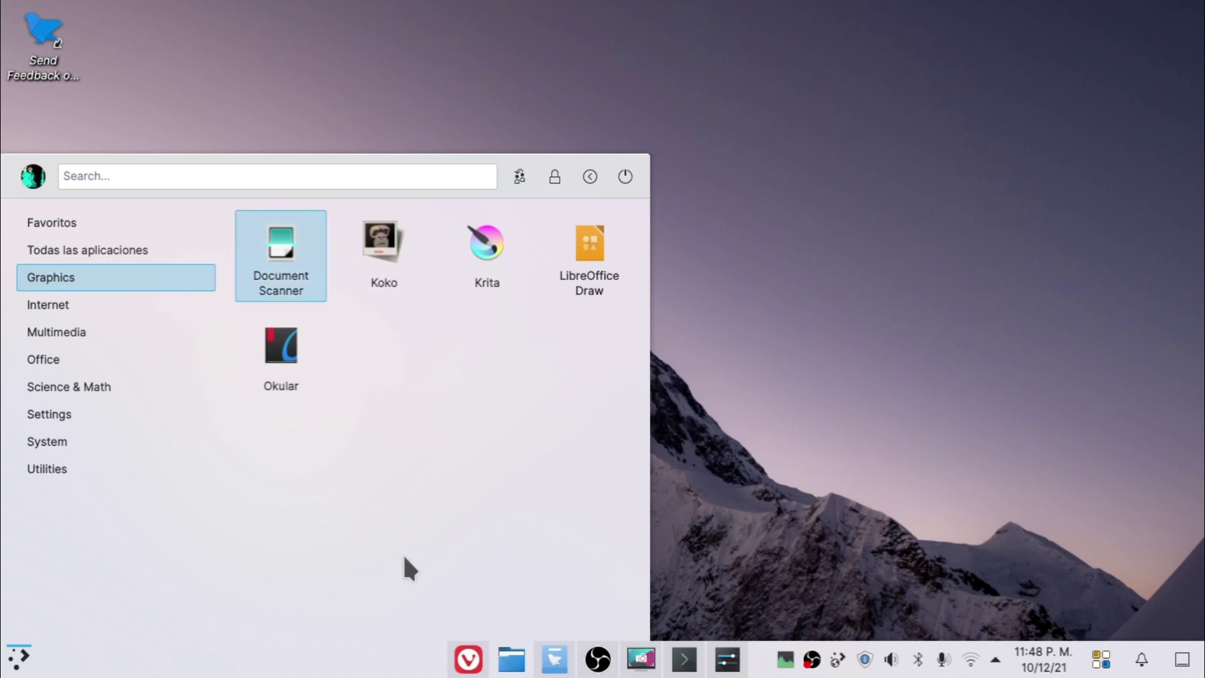
pyautogui.click(19, 657)
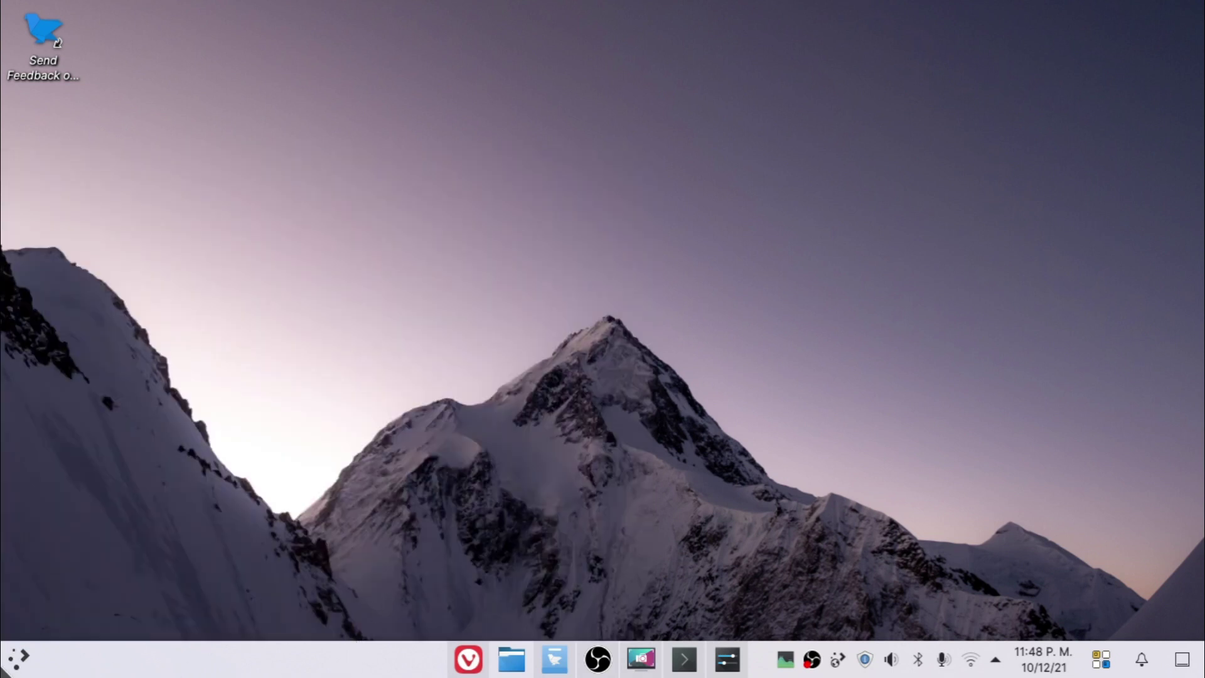
pyautogui.click(19, 657)
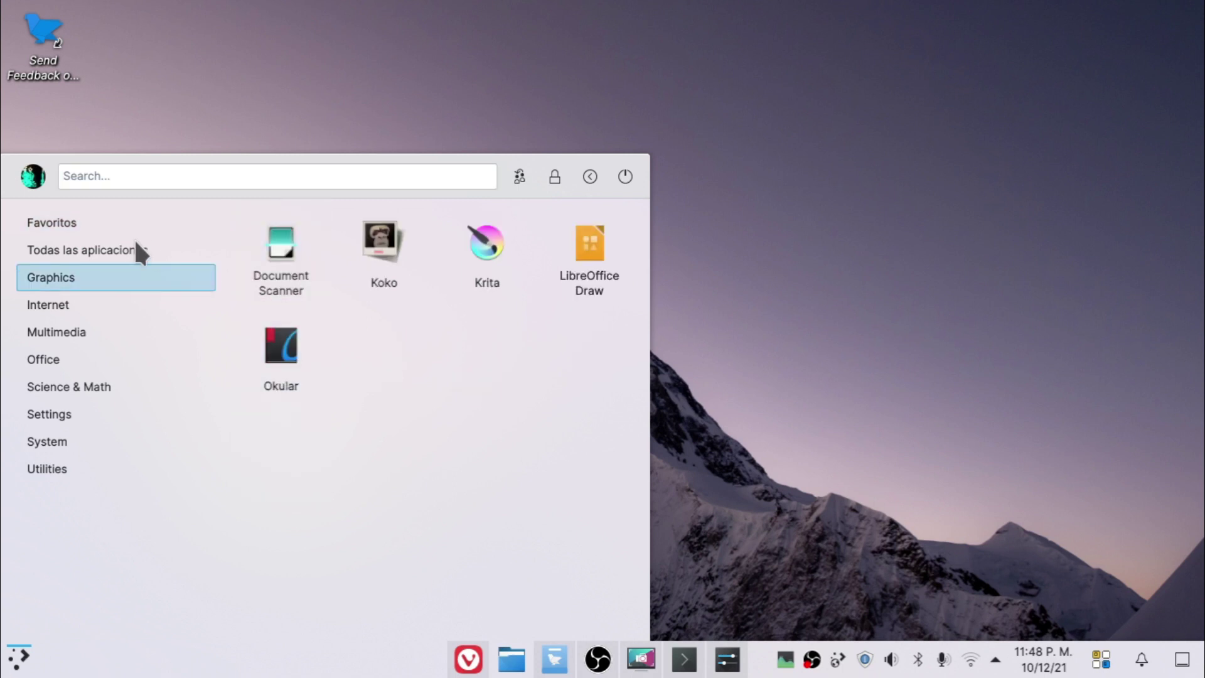
pyautogui.moveTo(80, 213)
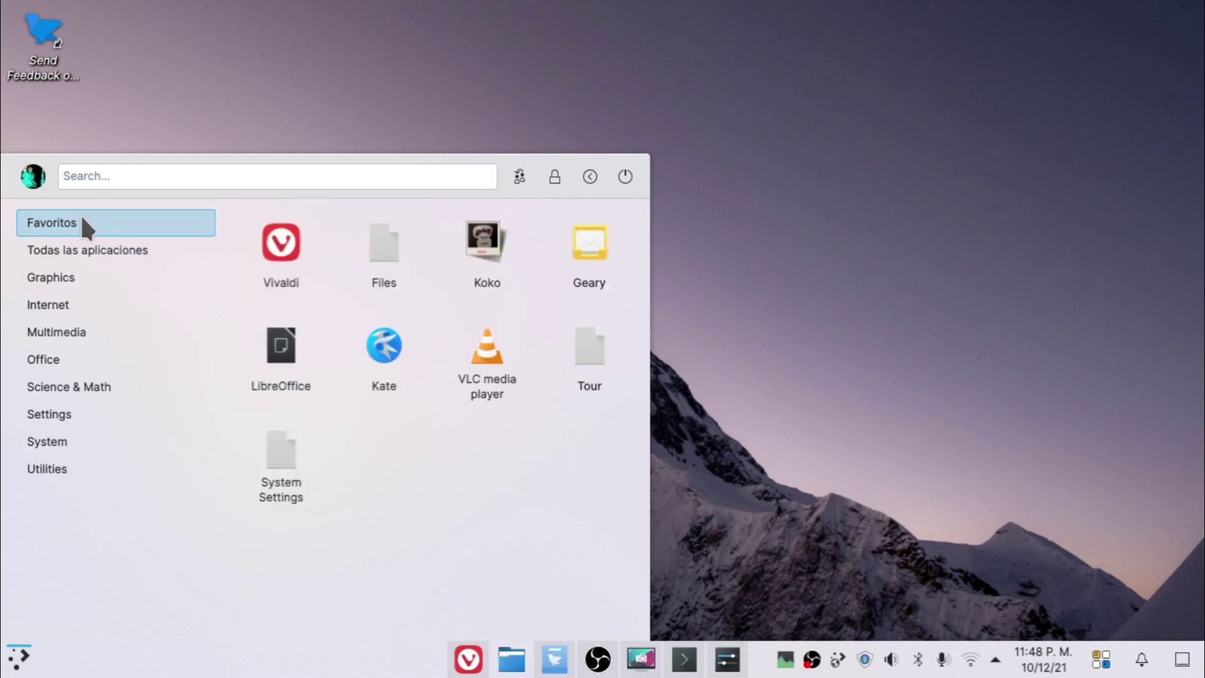
# Step: Open System Settings and view the Global Theme and Desktop Layout pages
pyautogui.click(266, 436)
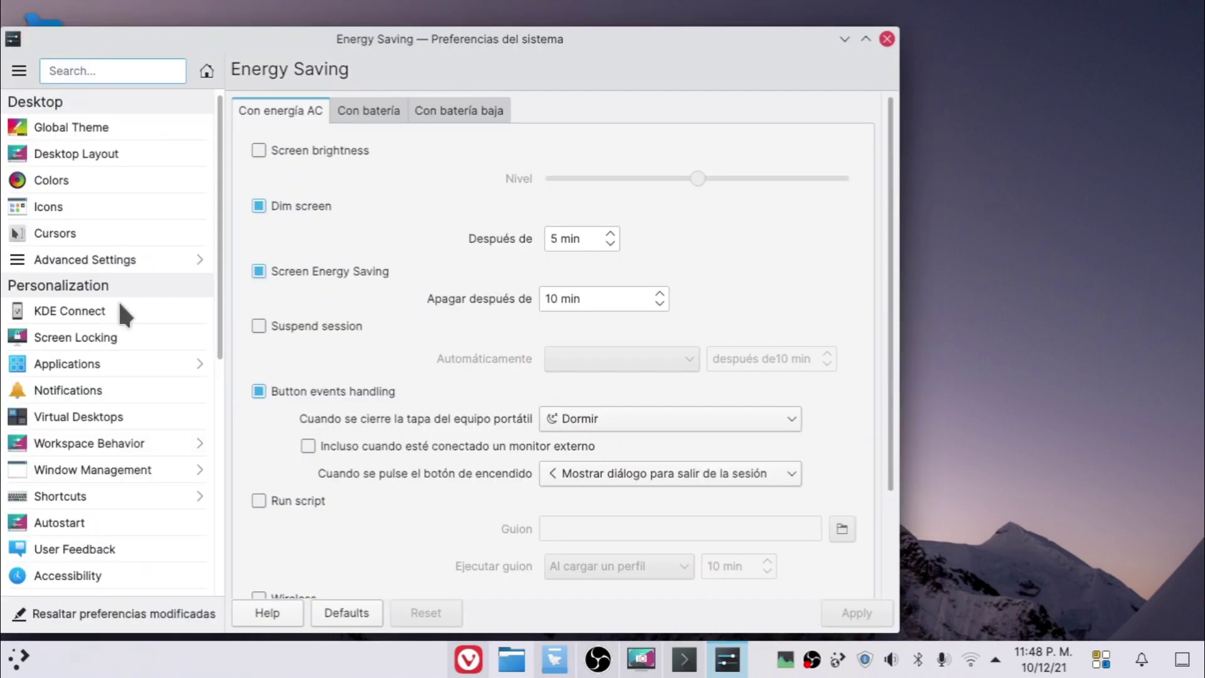
pyautogui.click(105, 124)
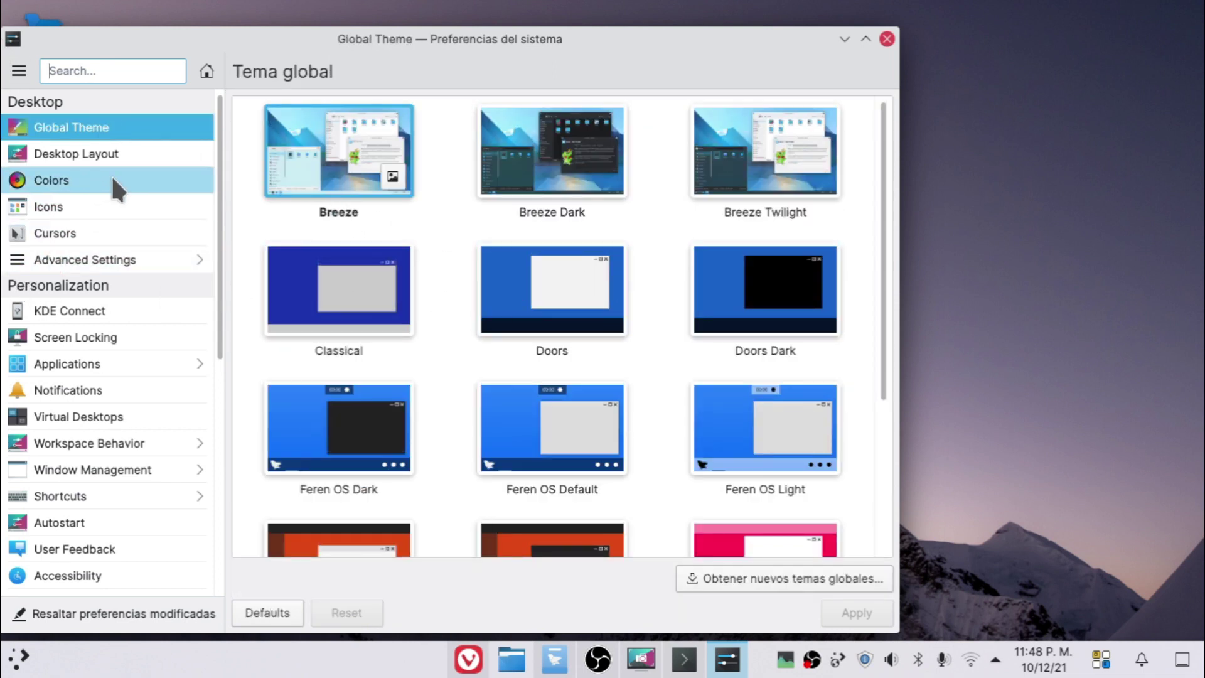
pyautogui.click(113, 154)
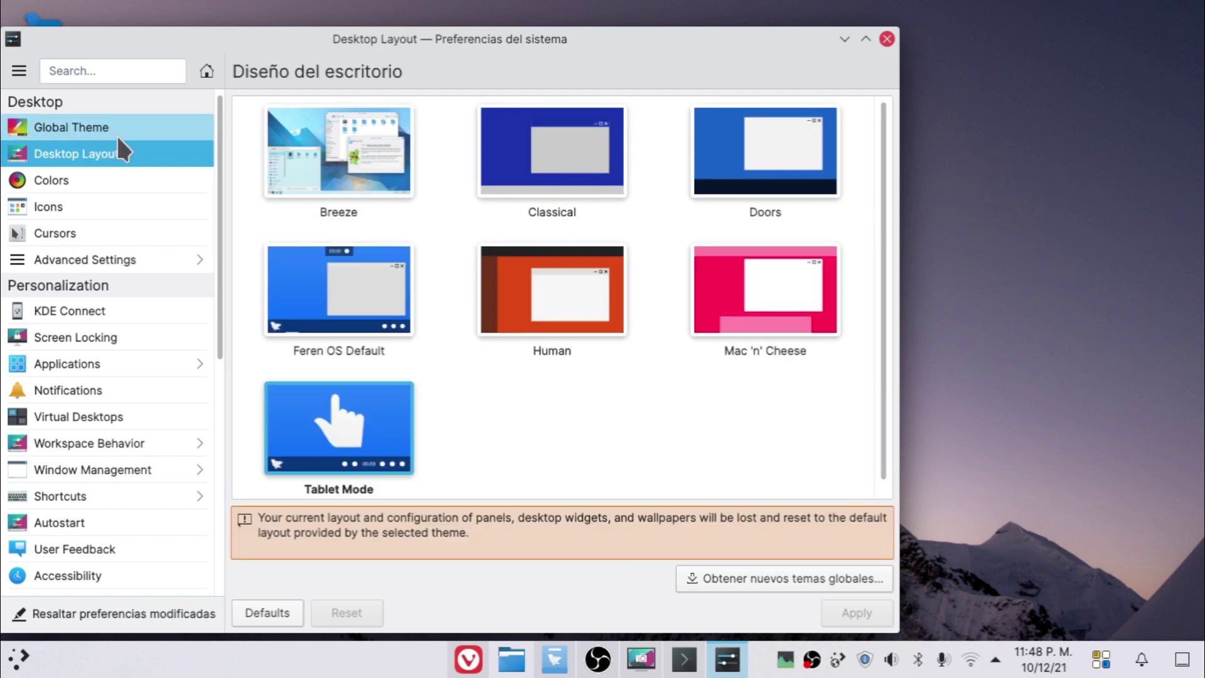
# Step: Return to the global themes and apply the Mac 'n' Cheese theme
pyautogui.click(117, 136)
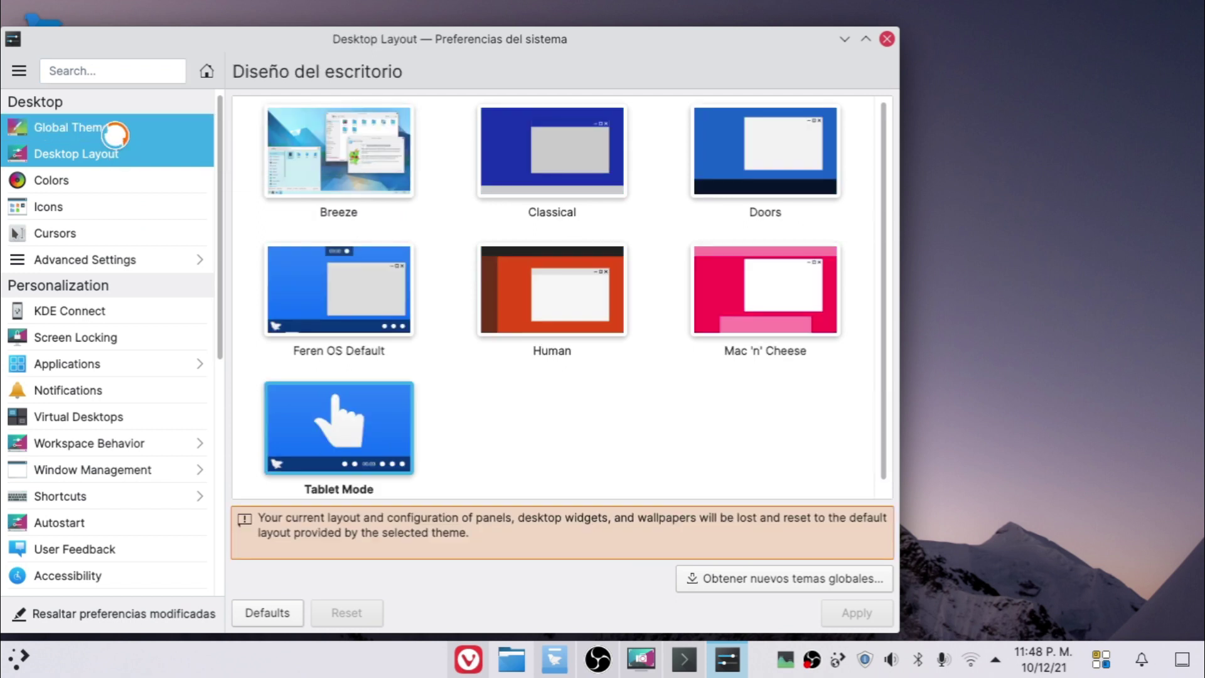
pyautogui.scroll(-2, 715, 417)
pyautogui.scroll(-1, 713, 409)
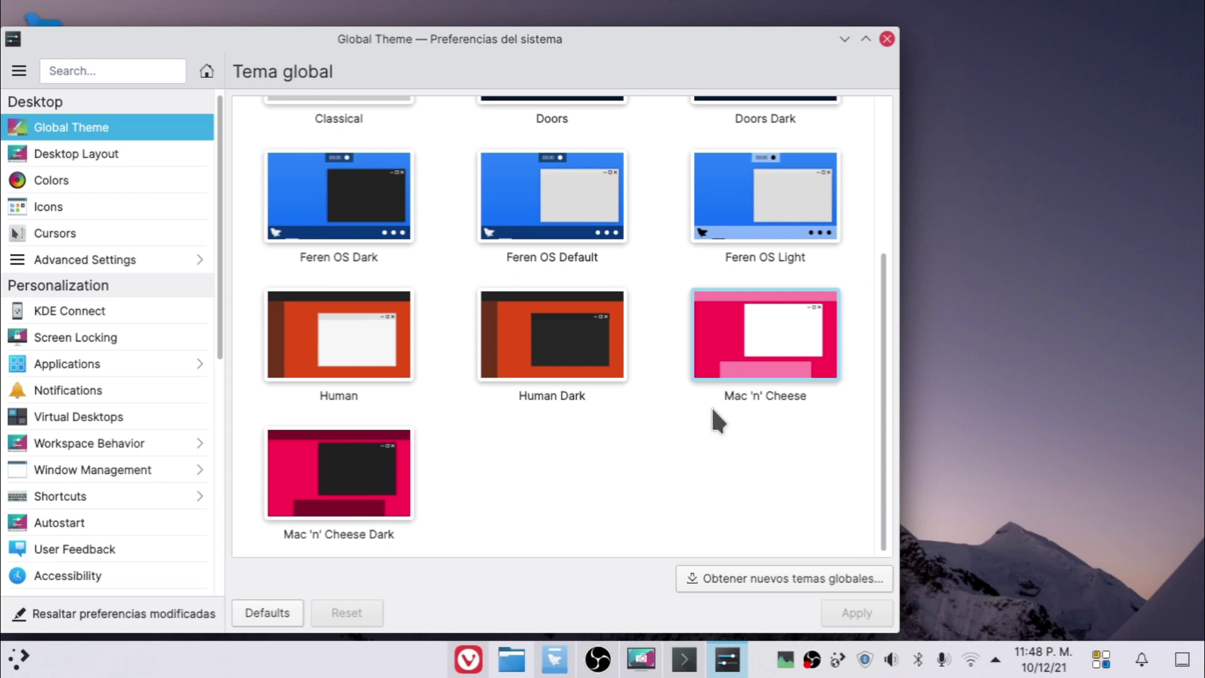
pyautogui.click(739, 301)
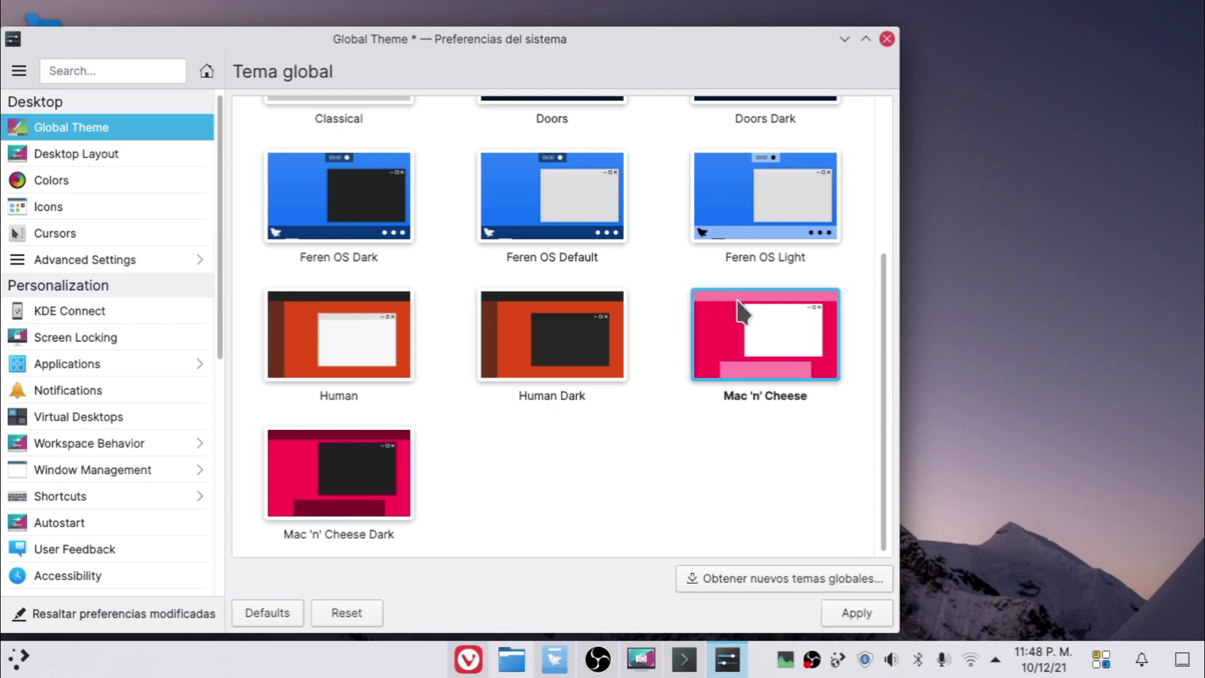
pyautogui.click(860, 614)
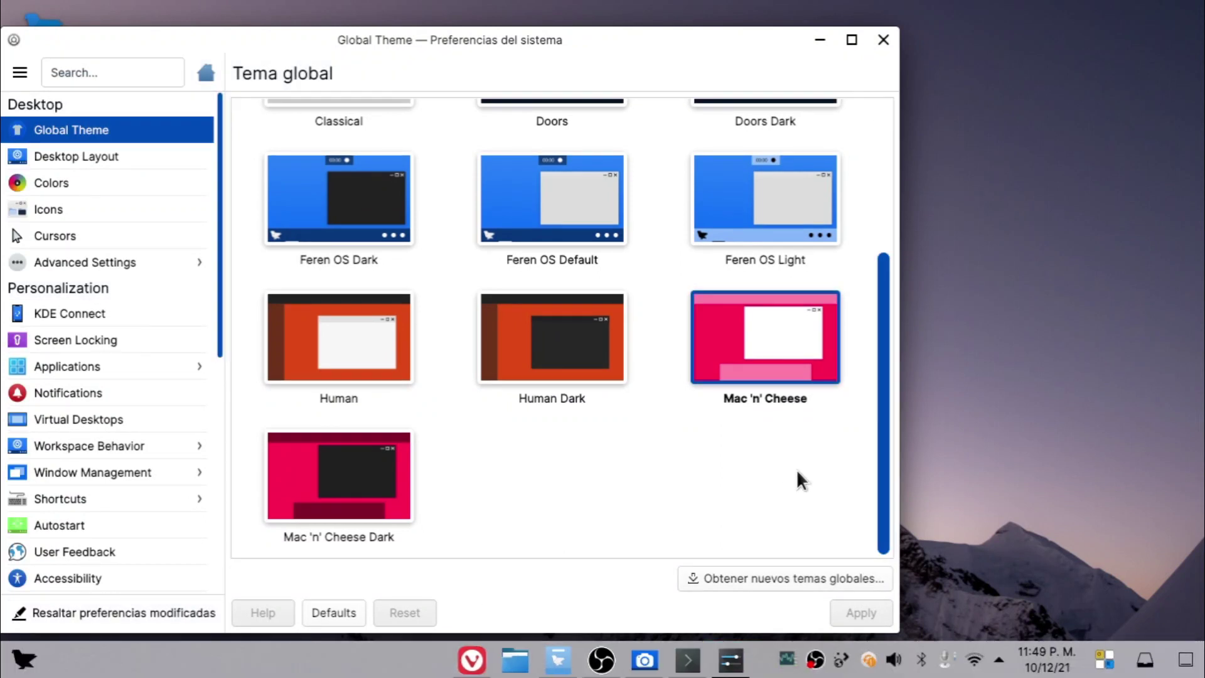
pyautogui.click(24, 660)
pyautogui.click(24, 660)
pyautogui.click(23, 661)
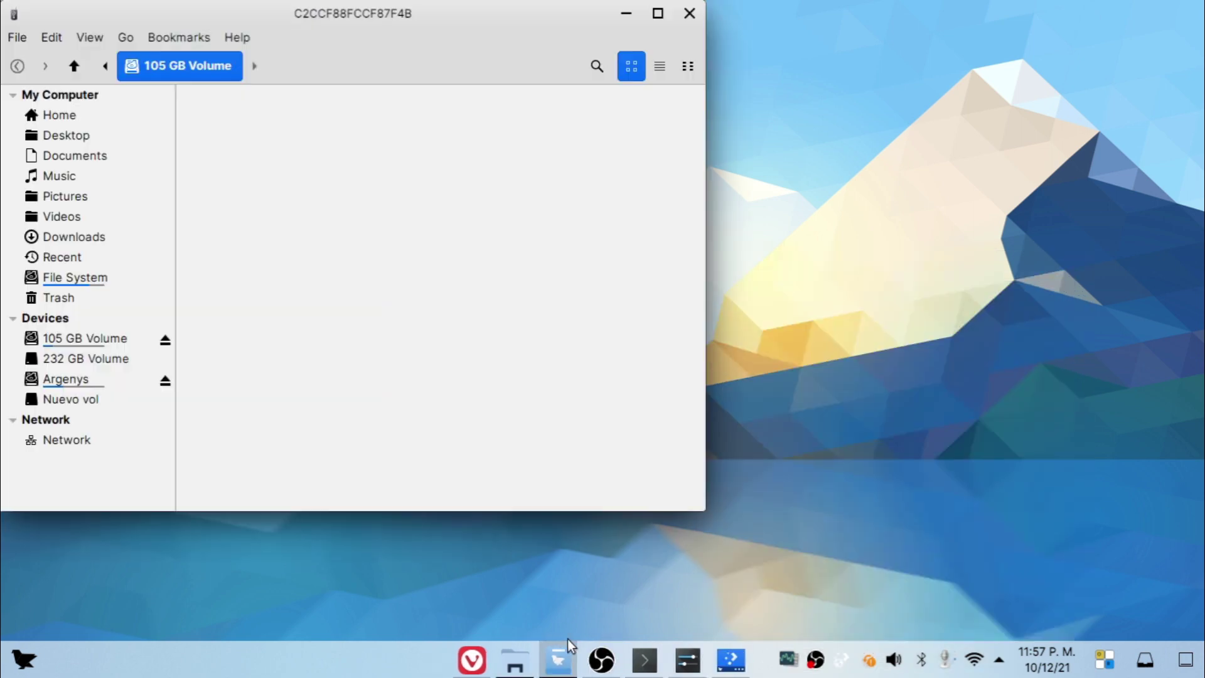
# Step: Browse the folders and files on the mounted drive listed after the 232 GB Volume, and minimize the file manager
pyautogui.click(54, 379)
pyautogui.scroll(-5, 331, 331)
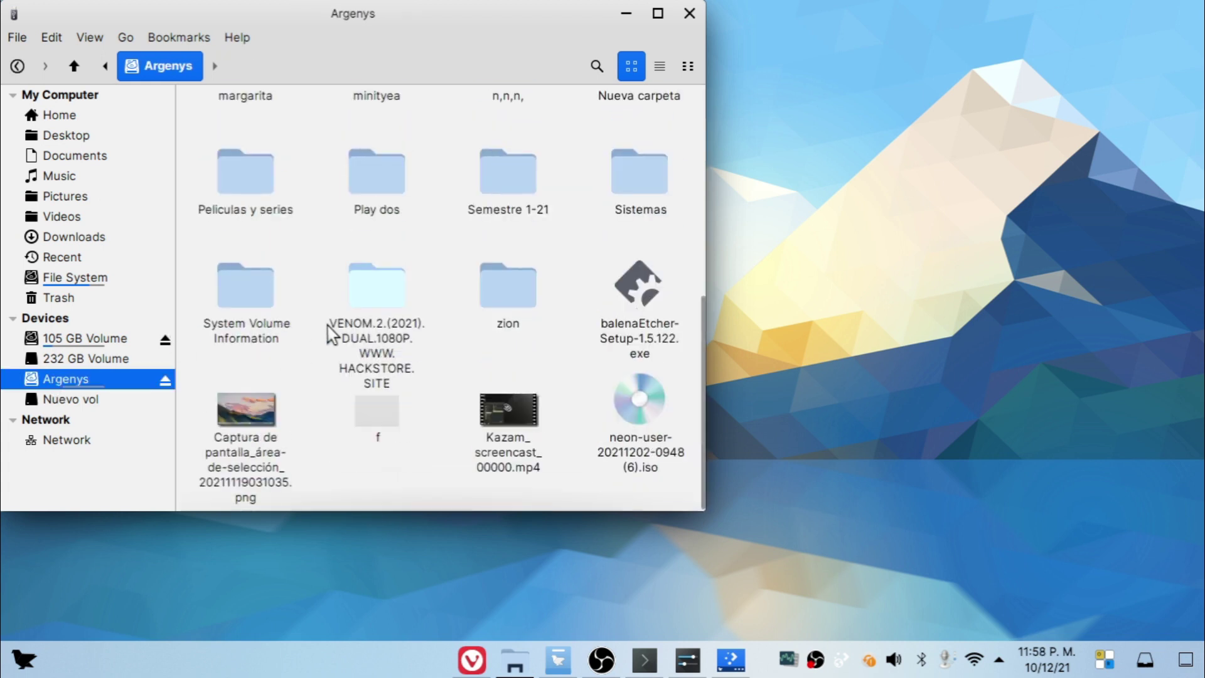
pyautogui.scroll(3, 550, 415)
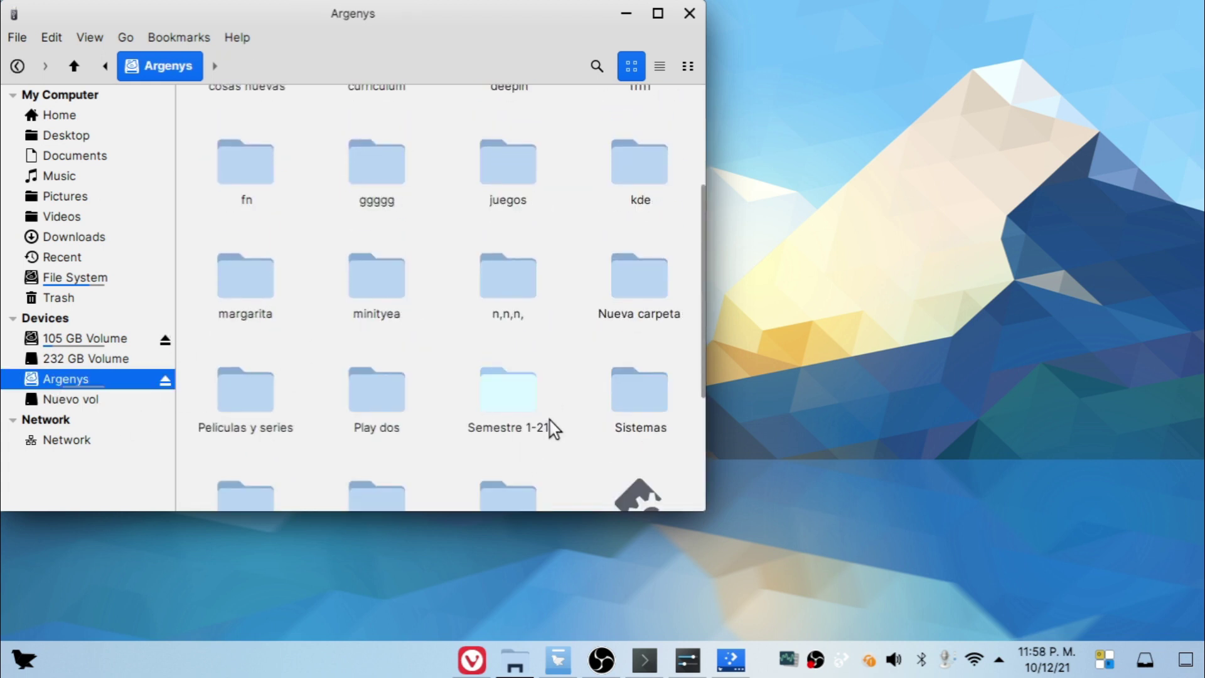
pyautogui.scroll(3, 549, 429)
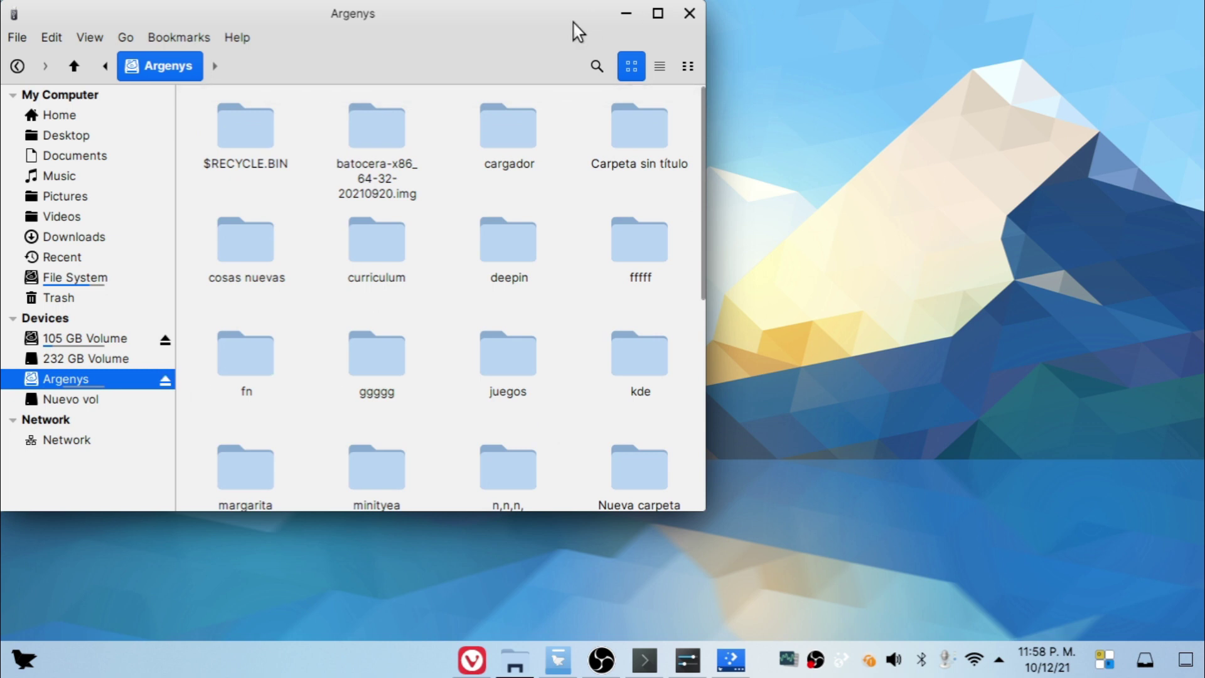
pyautogui.click(621, 15)
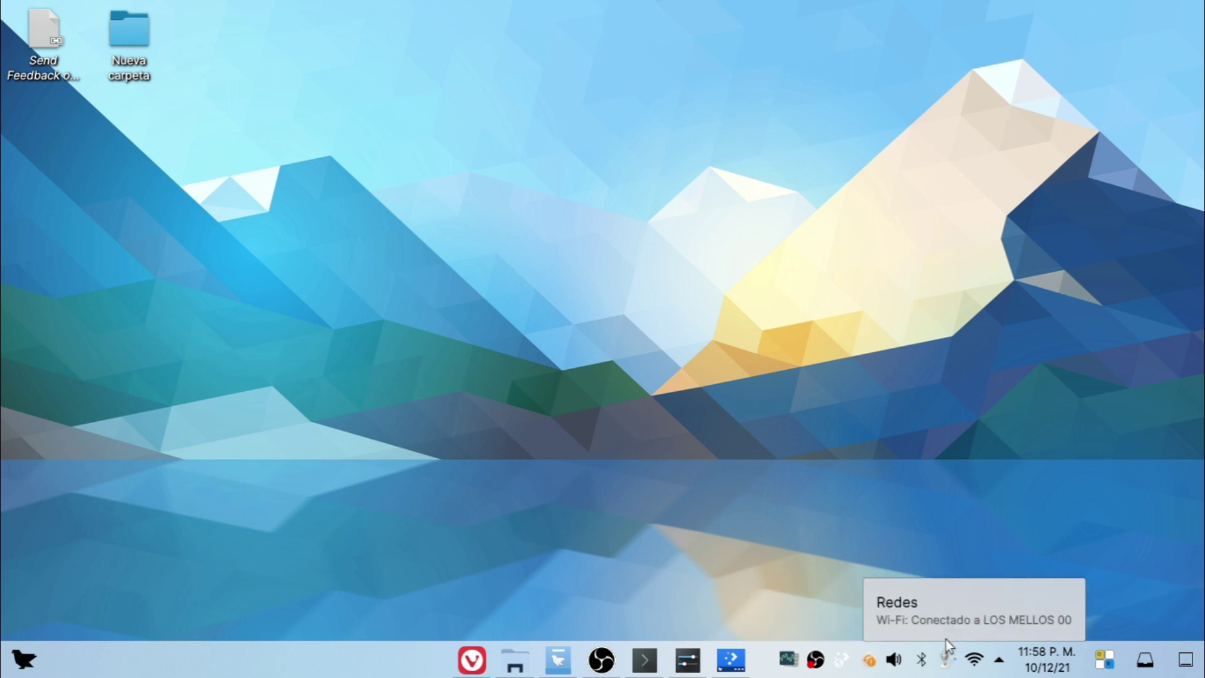
# Step: Look at the notifications panel, the on-screen keyboard and the calendar from the system tray
pyautogui.click(1006, 662)
pyautogui.click(1145, 659)
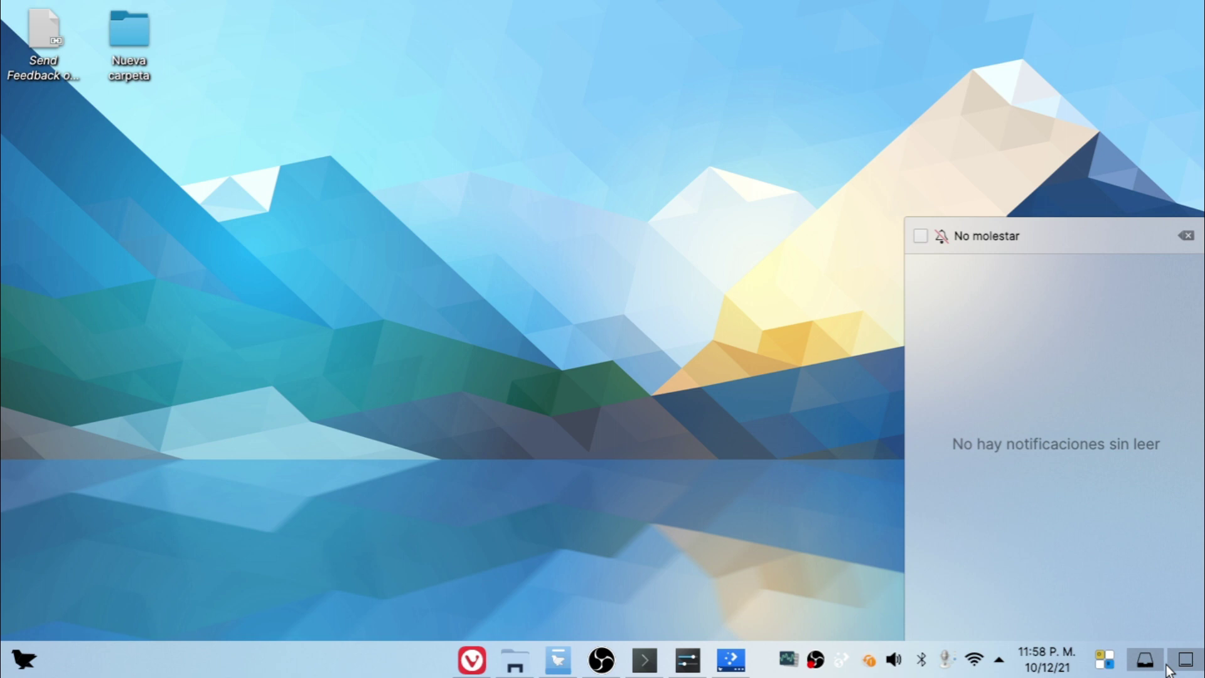
pyautogui.click(1102, 647)
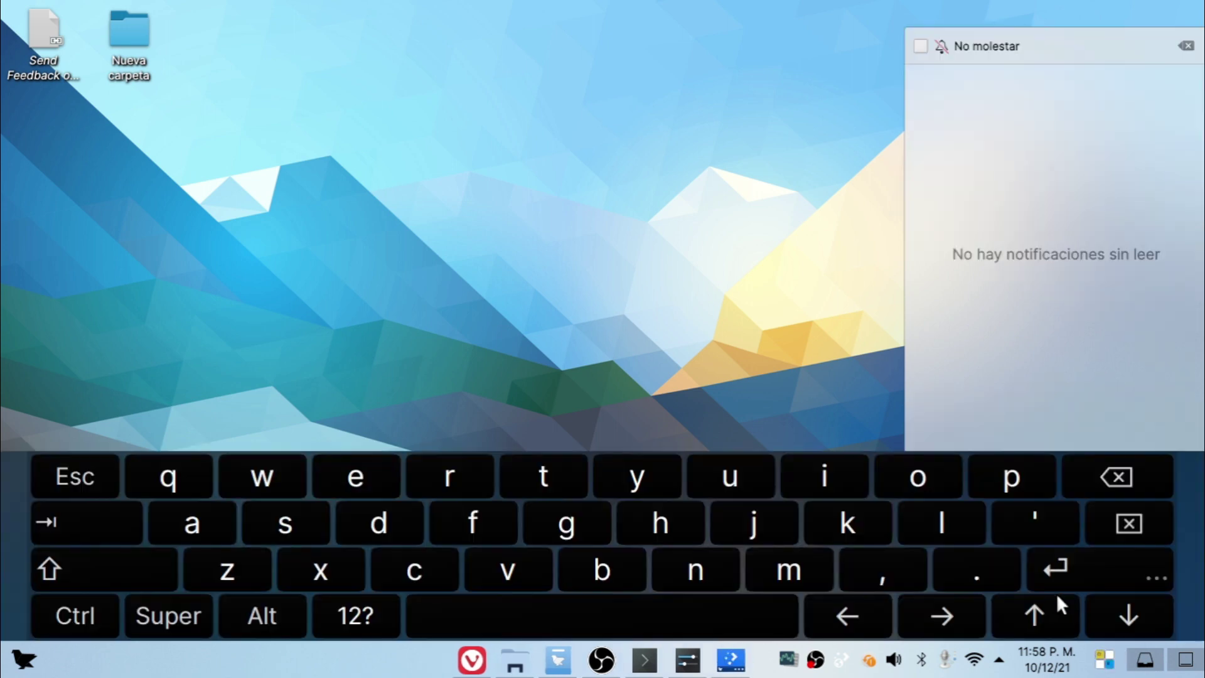
pyautogui.click(1173, 624)
pyautogui.click(84, 477)
pyautogui.click(918, 477)
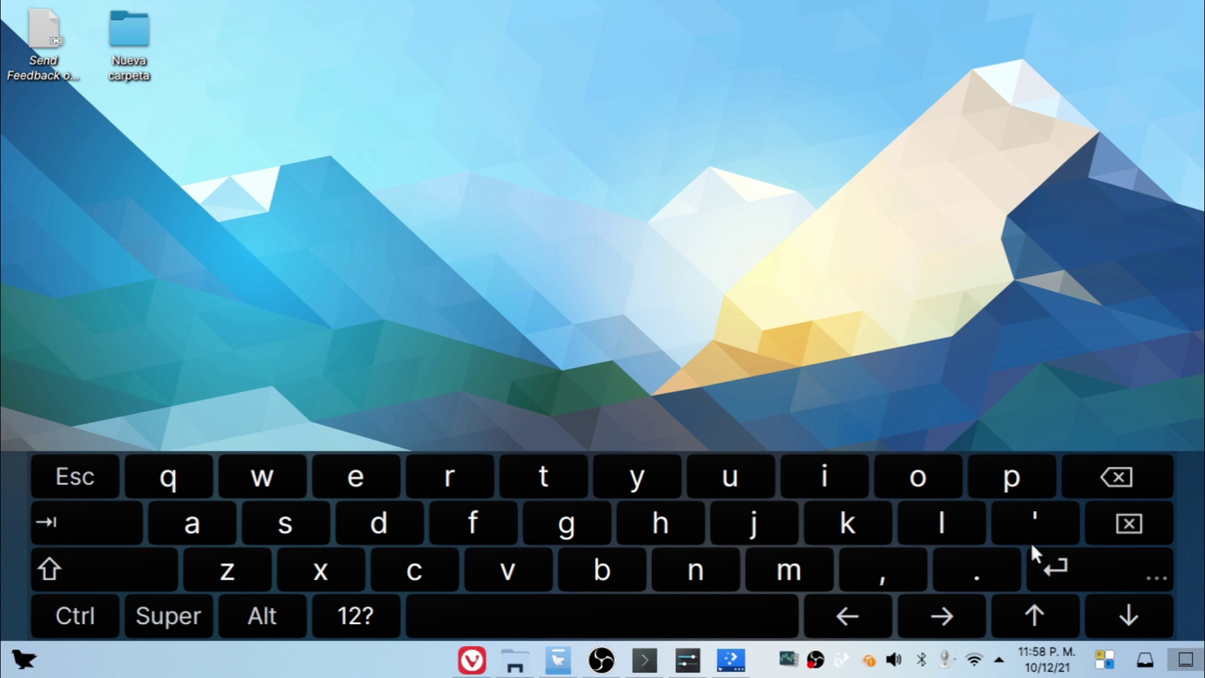
pyautogui.click(1137, 640)
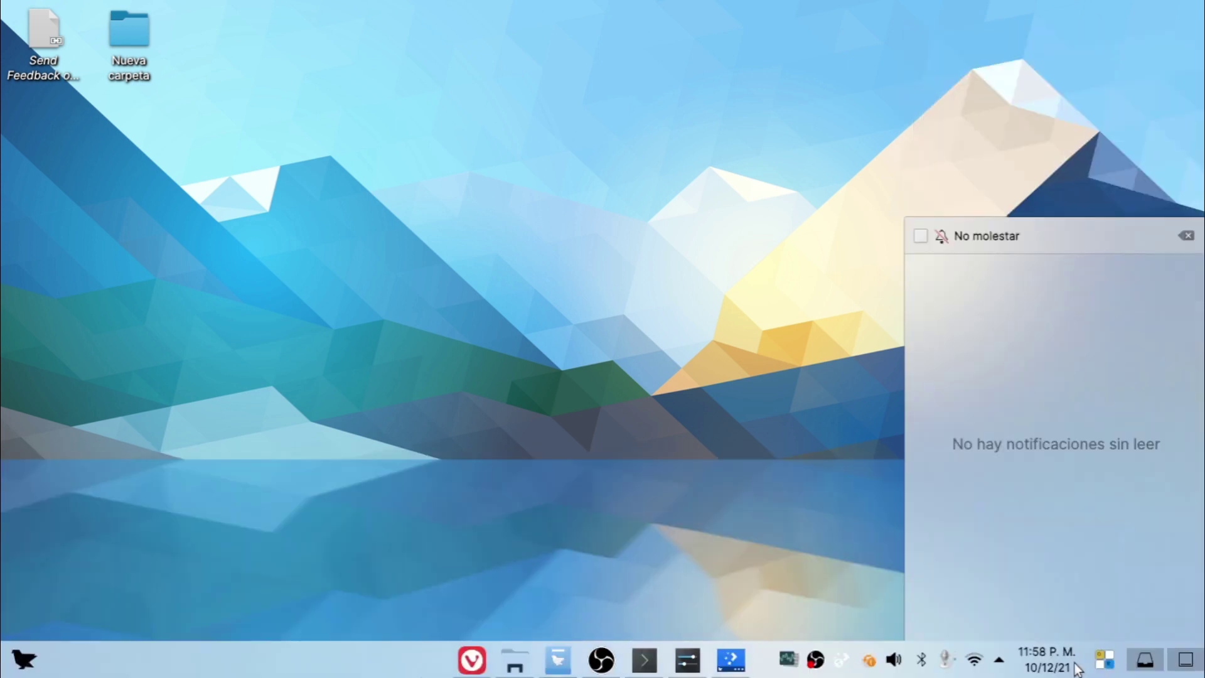
pyautogui.click(1077, 669)
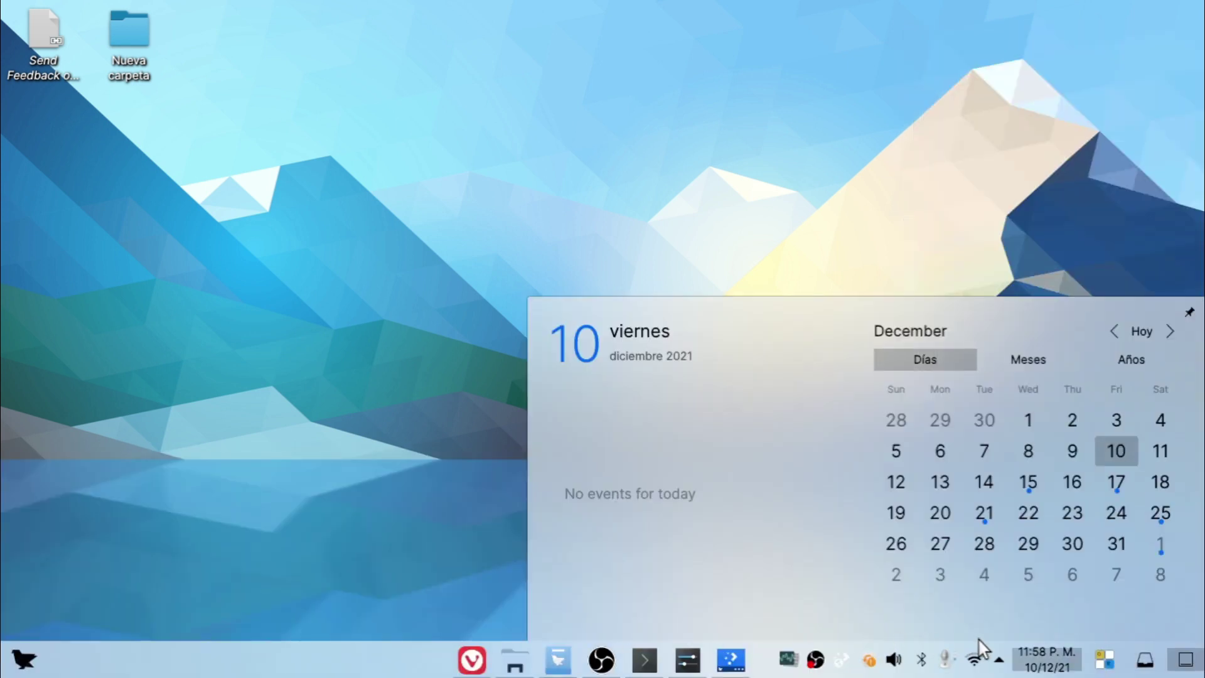